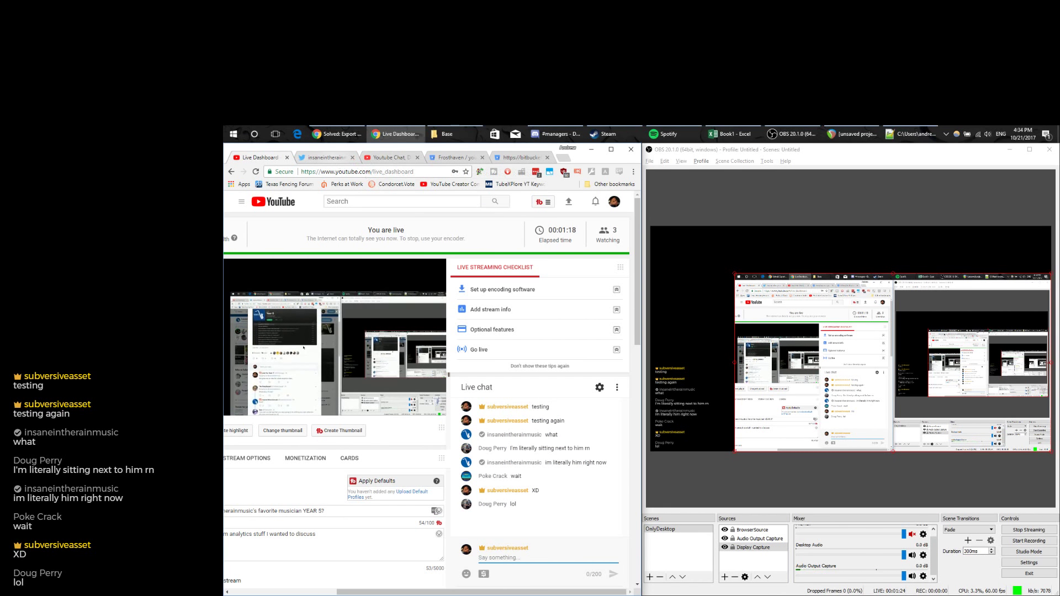
Bring the Spotify window with the 30-song video game playlist in front of the Live Dashboard.
left_click(669, 135)
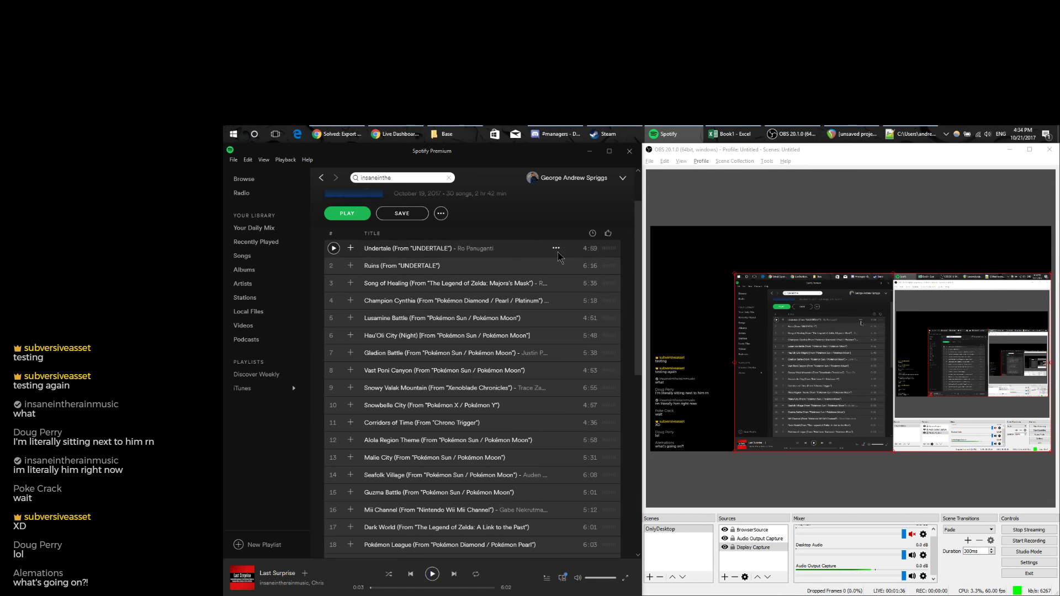
Paste the 30 playlist track links into column A of Book1, autofit the column, and zoom out.
left_click(730, 134)
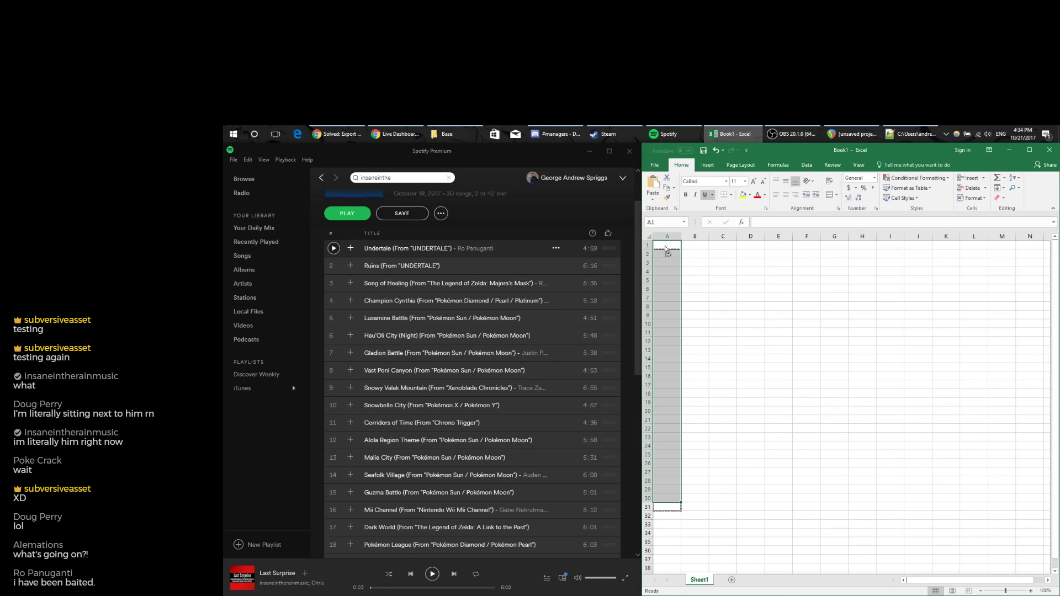
key("ctrl+v")
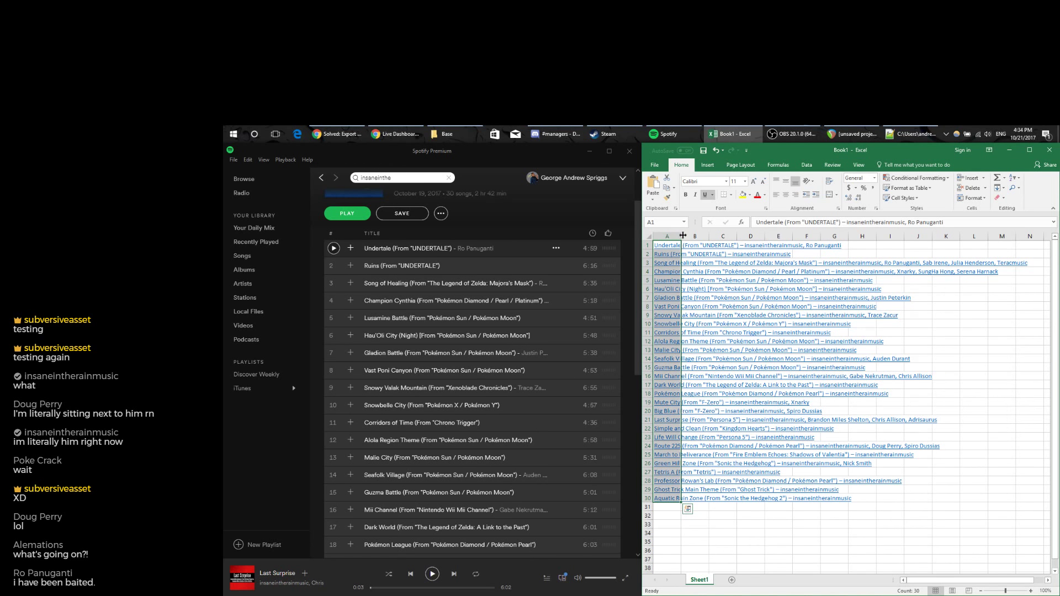
double_click(682, 236)
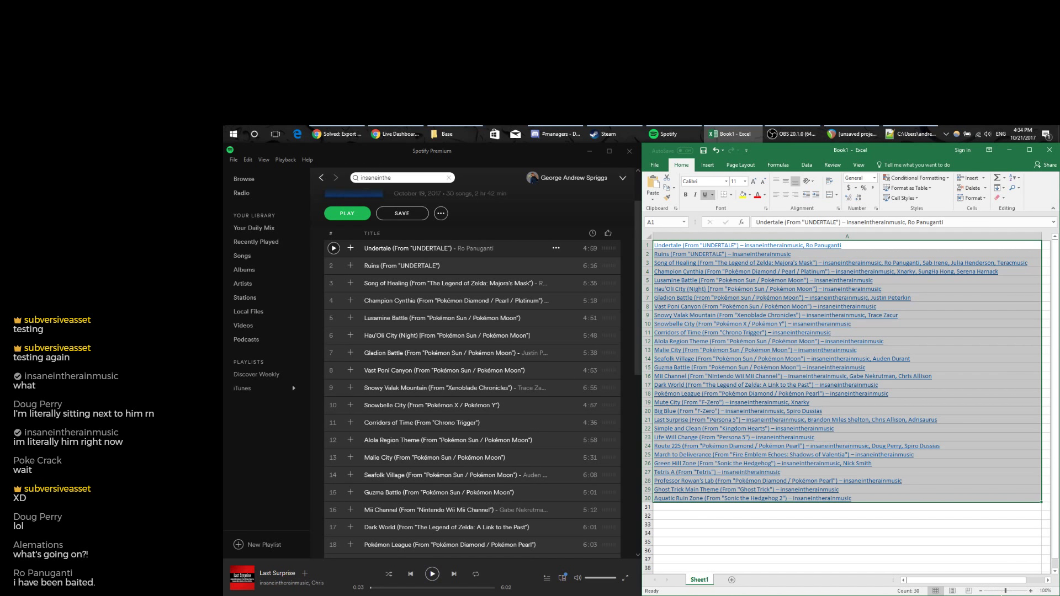
left_click(981, 591)
left_click(981, 591)
left_click(981, 590)
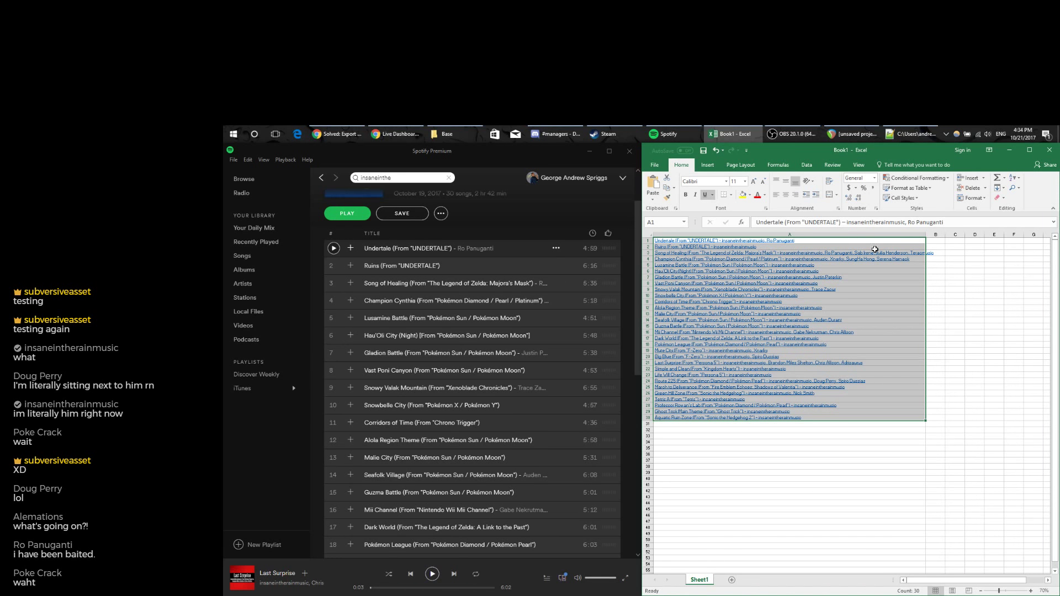
Copy A1:A30 and paste them as plain values into column B starting at B1.
key("ctrl+c")
left_click(942, 242)
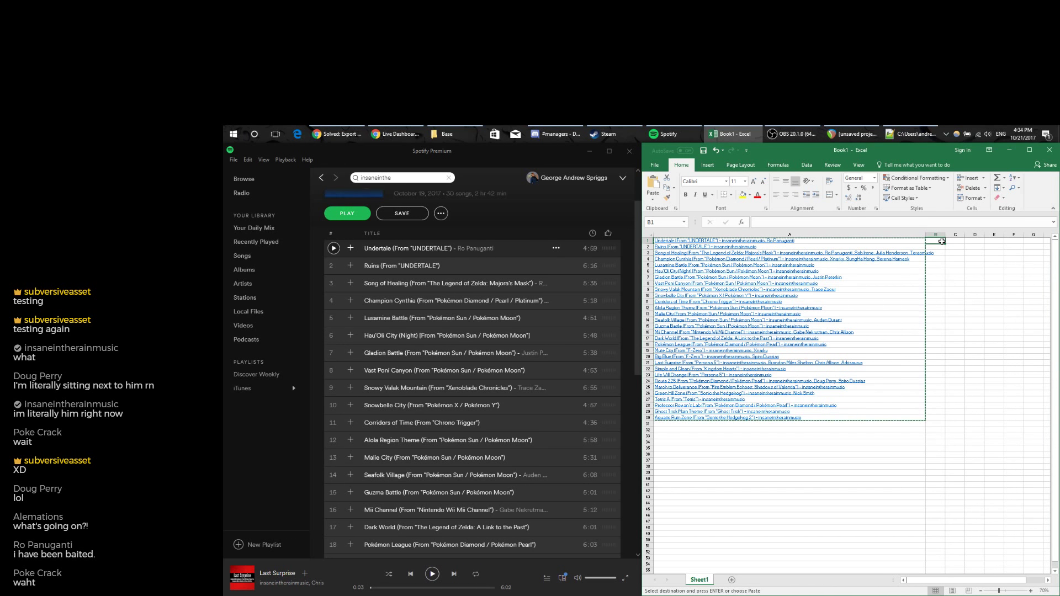
key("alt+e")
key("s")
key("v")
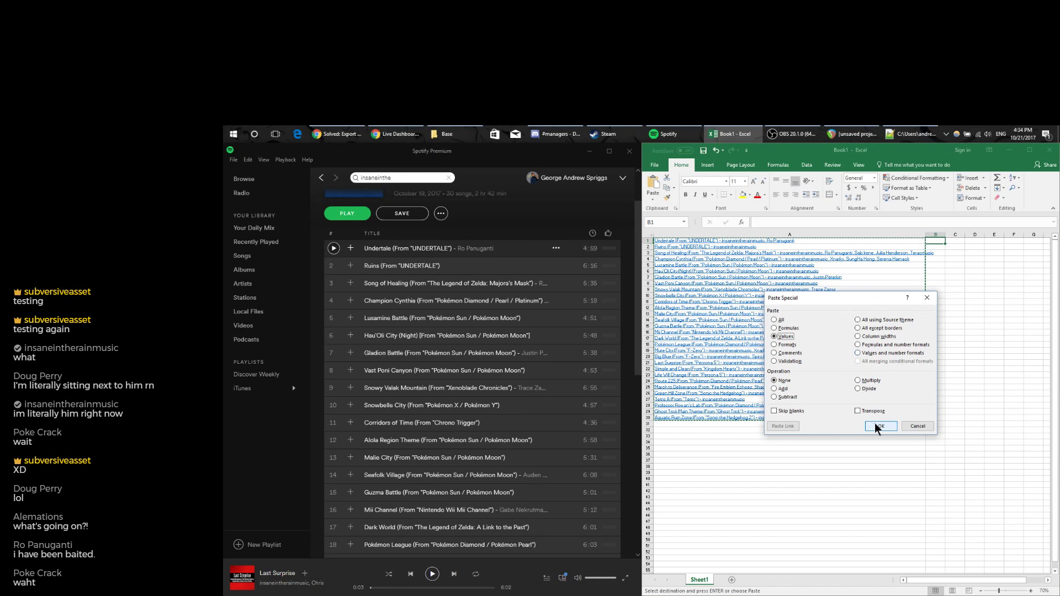
left_click(880, 426)
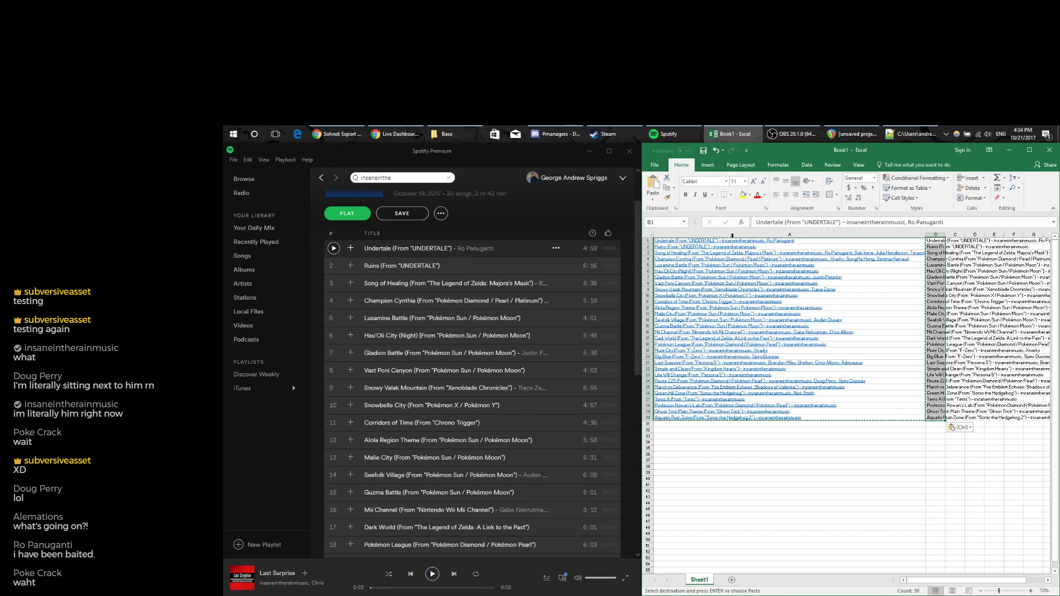
Narrow column A and autofit column B to the track text.
left_click(823, 244)
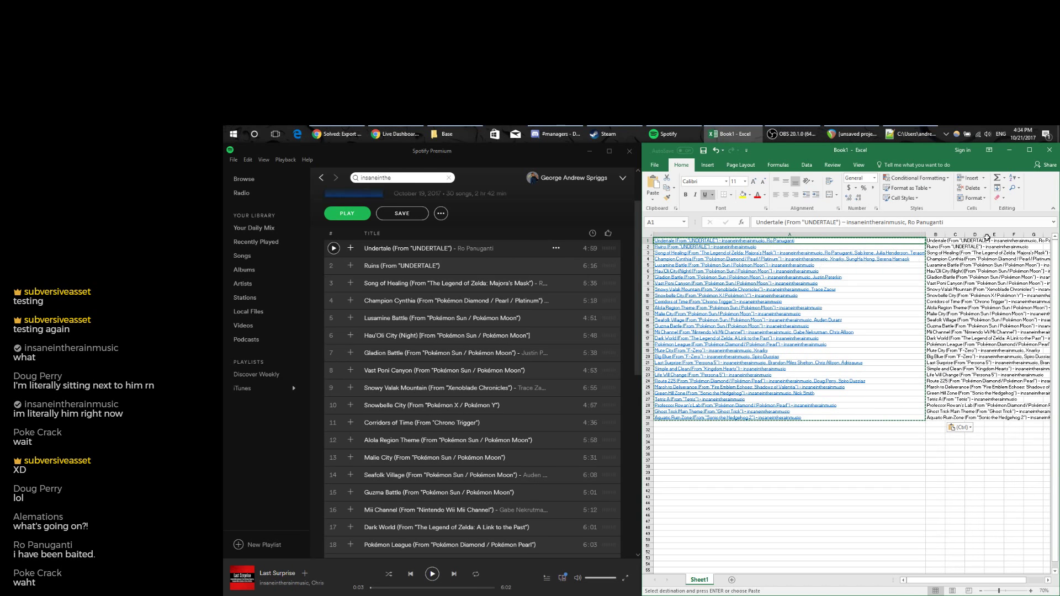
left_click_drag(925, 234, 686, 235)
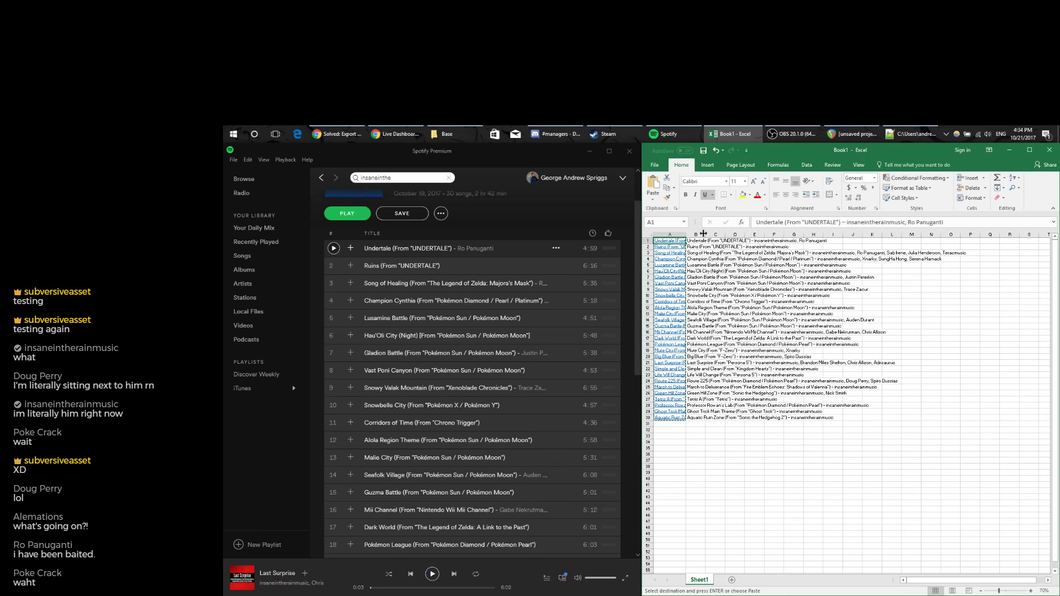
double_click(703, 233)
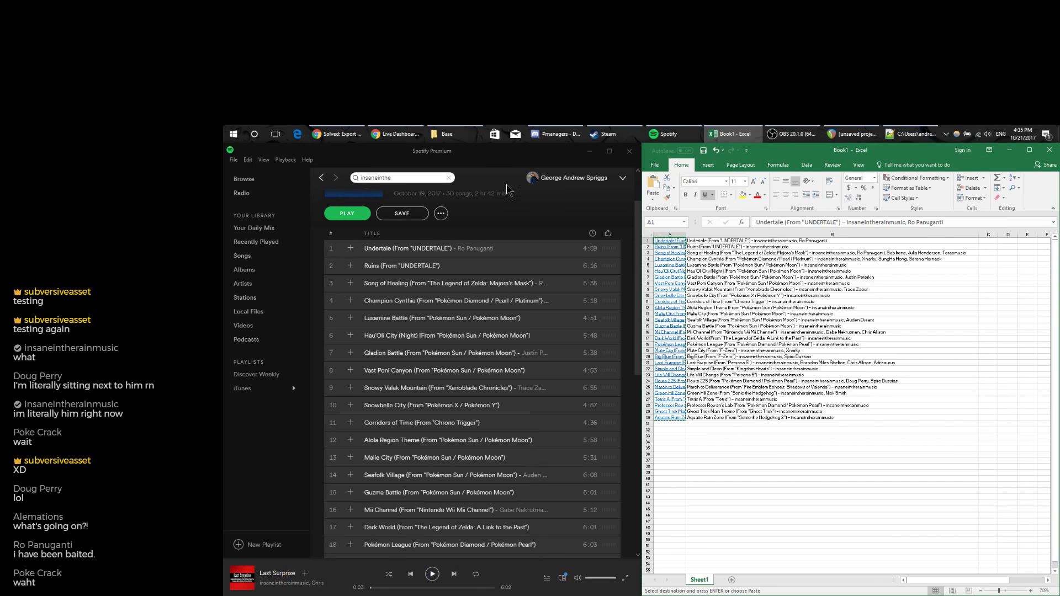
Post a live-chat message about finding the streamer's favorite artists from Year 5, then return to Excel.
left_click(337, 133)
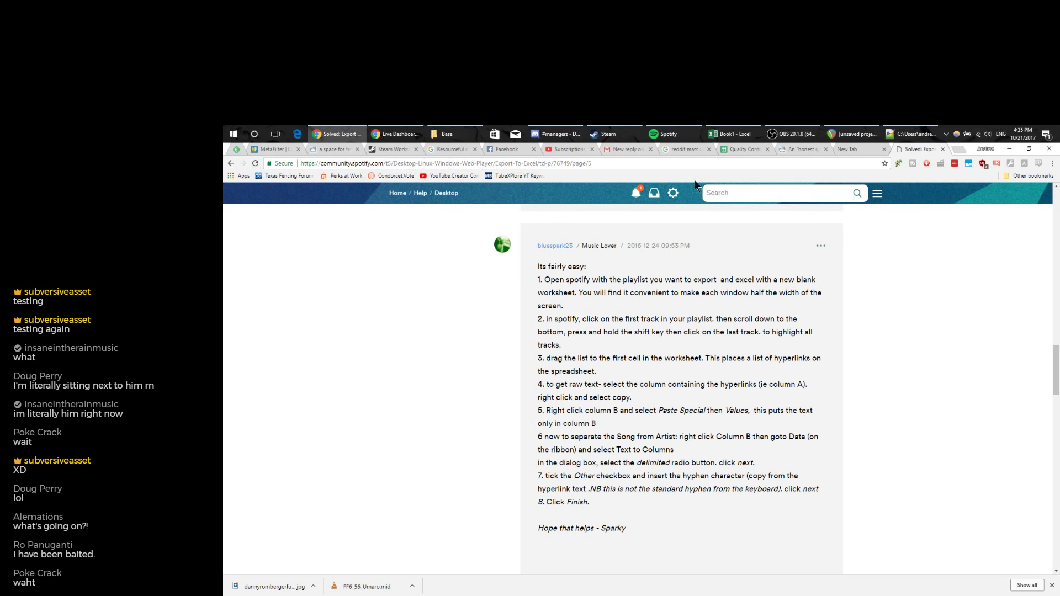
left_click(395, 133)
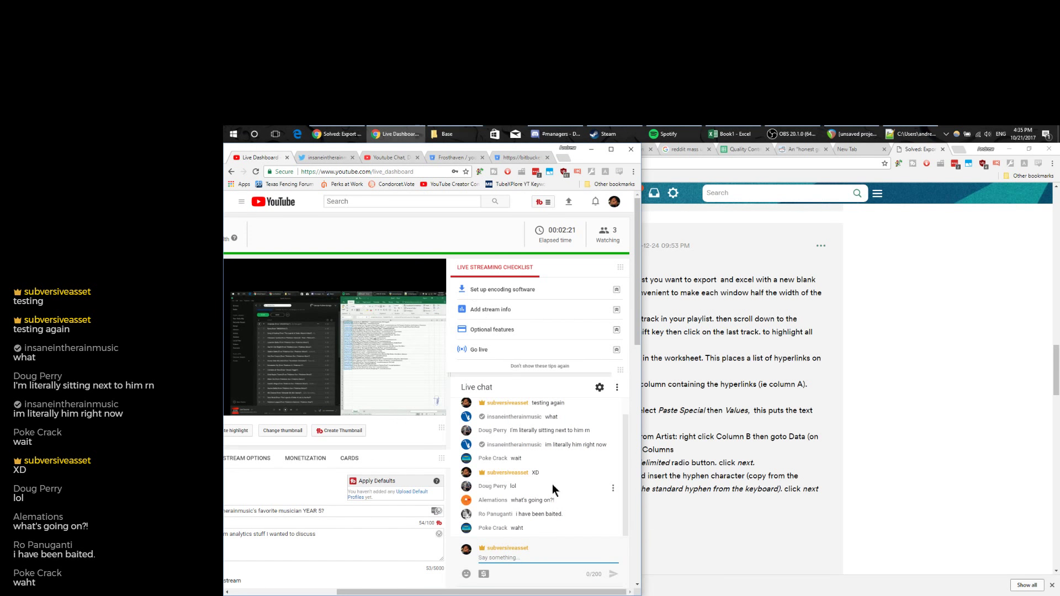
scroll(552, 484, "down", 1)
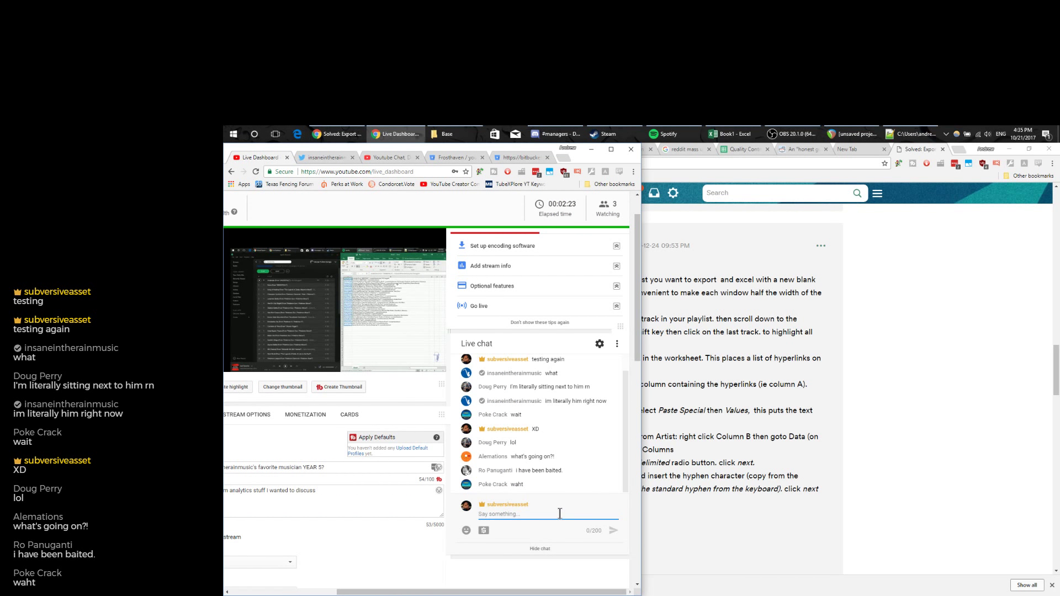
type("wel")
type("re going to find out ")
type("insan")
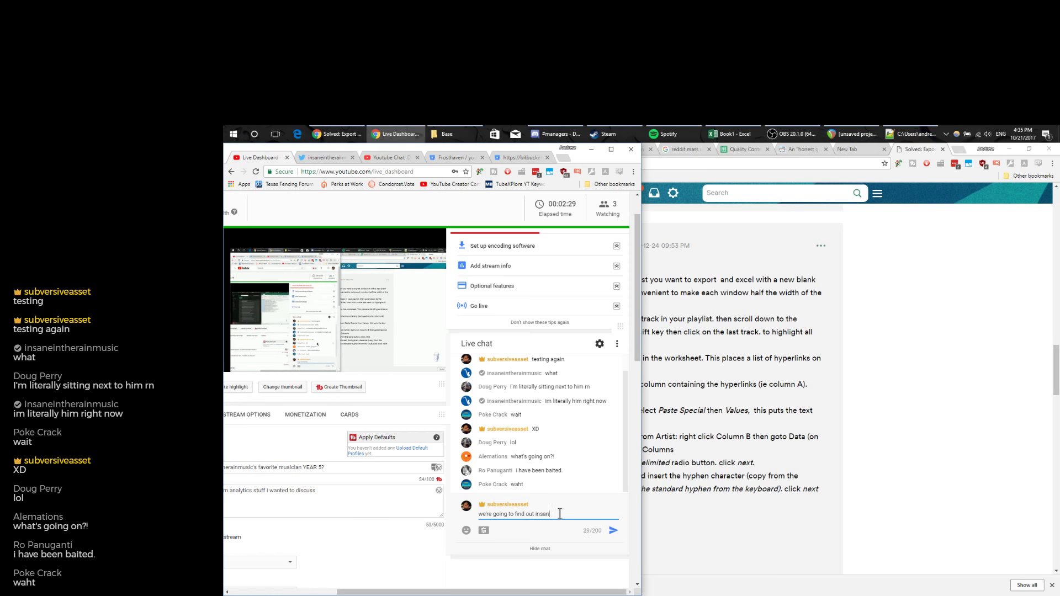
type("eintherain's ")
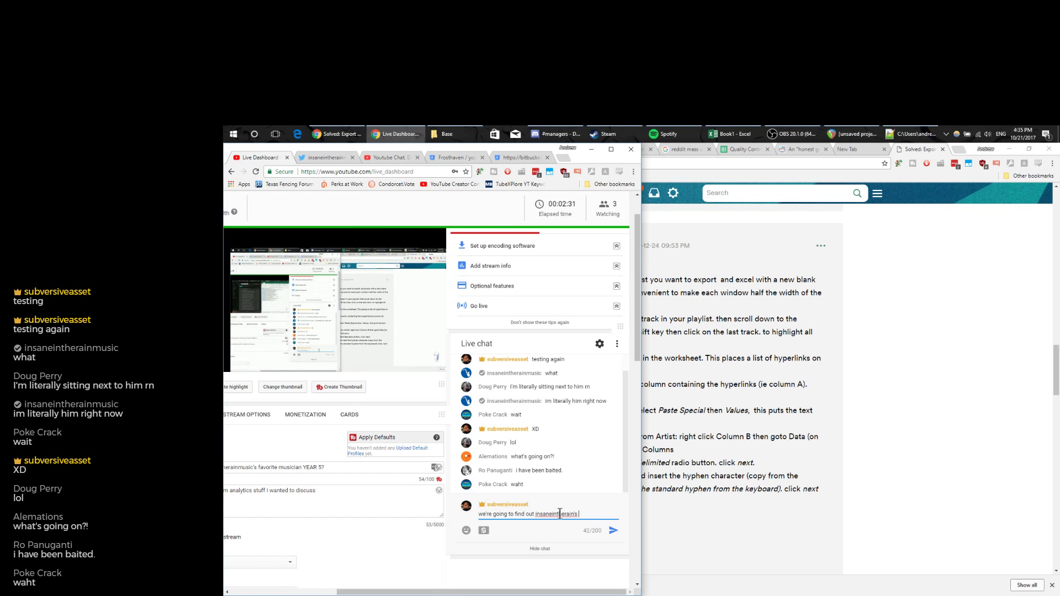
type("favorite artists from Year 5")
key("Return")
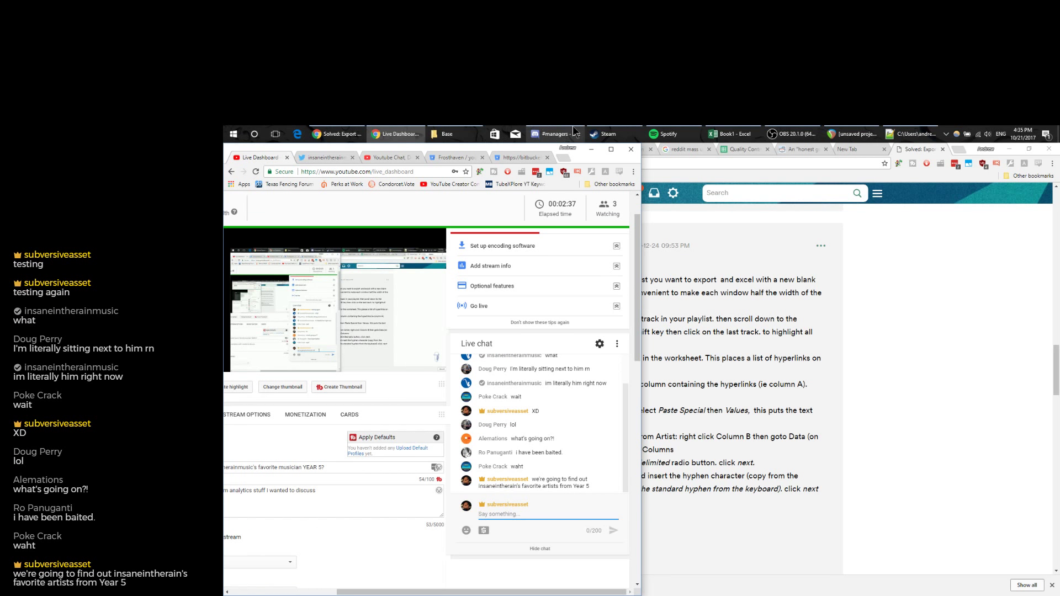
left_click(732, 133)
left_click(992, 241)
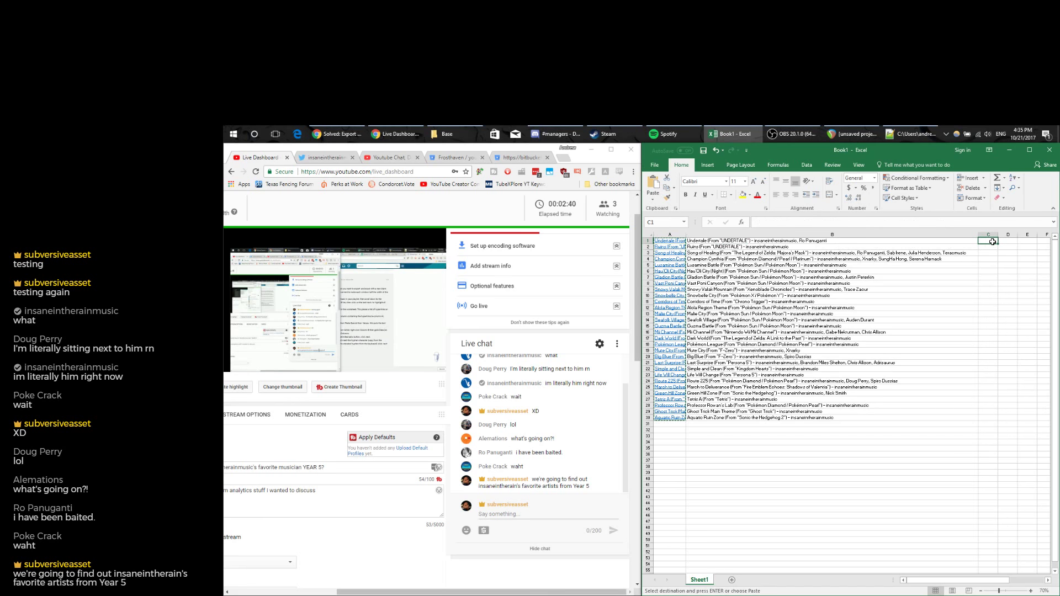
Insert a blank row above the first track in row 1.
left_click(740, 246)
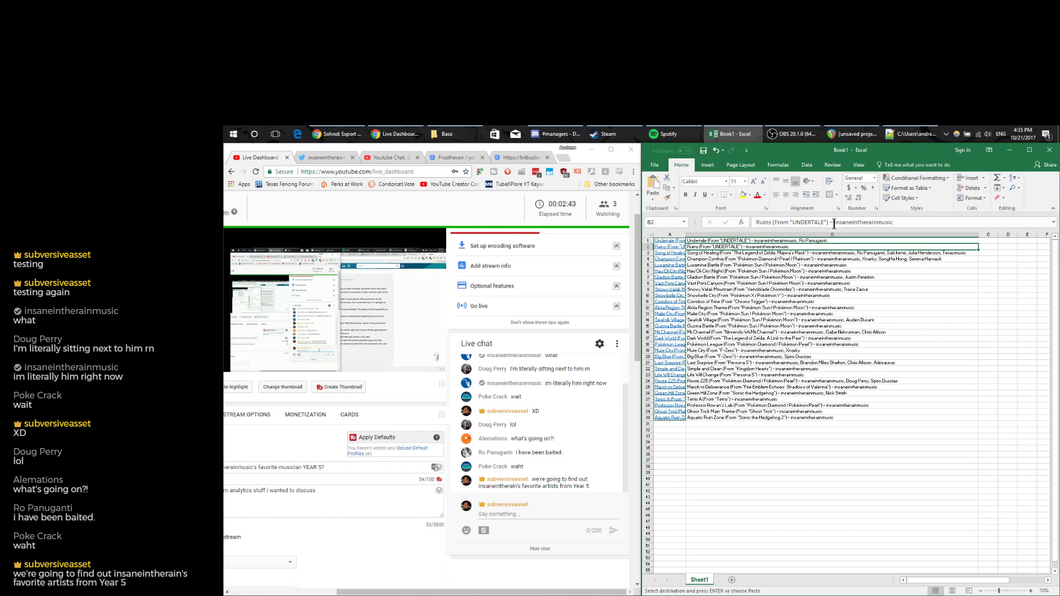
double_click(830, 222)
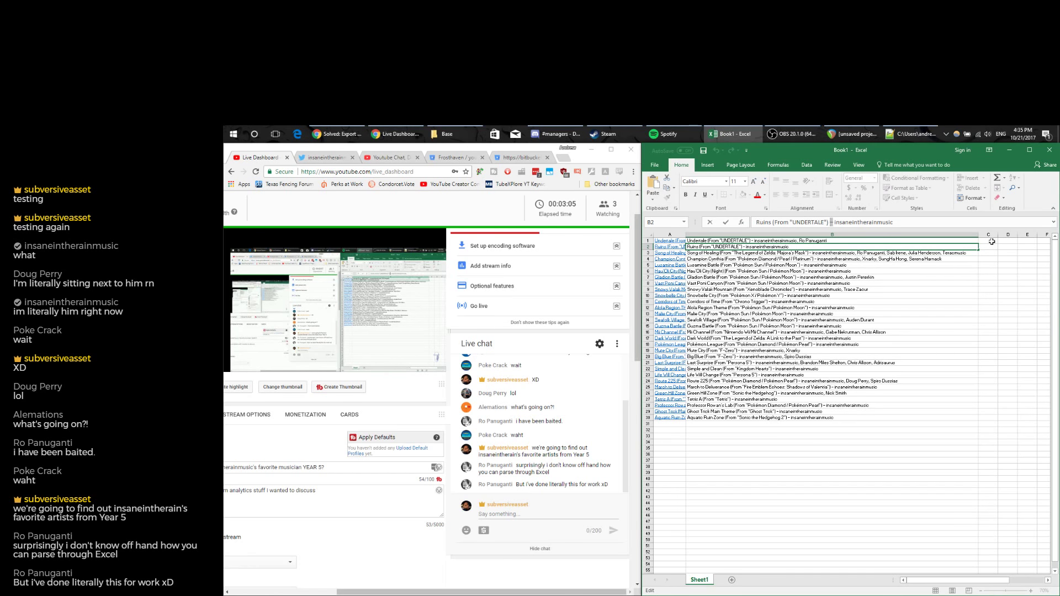
left_click(649, 240)
right_click(650, 241)
left_click(677, 302)
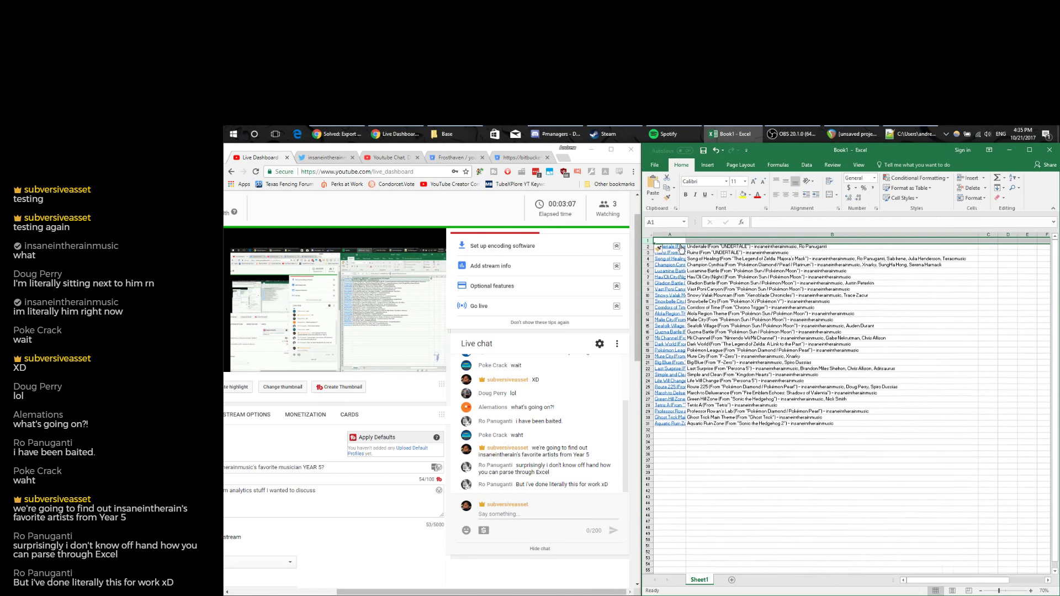
Label the new header row Spotify, Values and Artists in A1:C1.
type("Spotify Link")
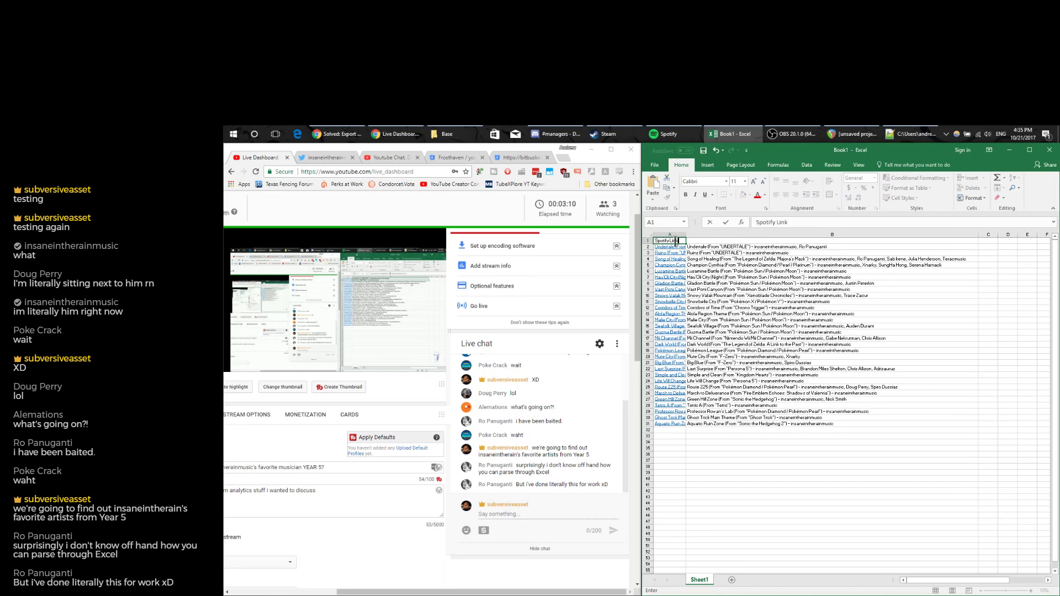
key("Tab")
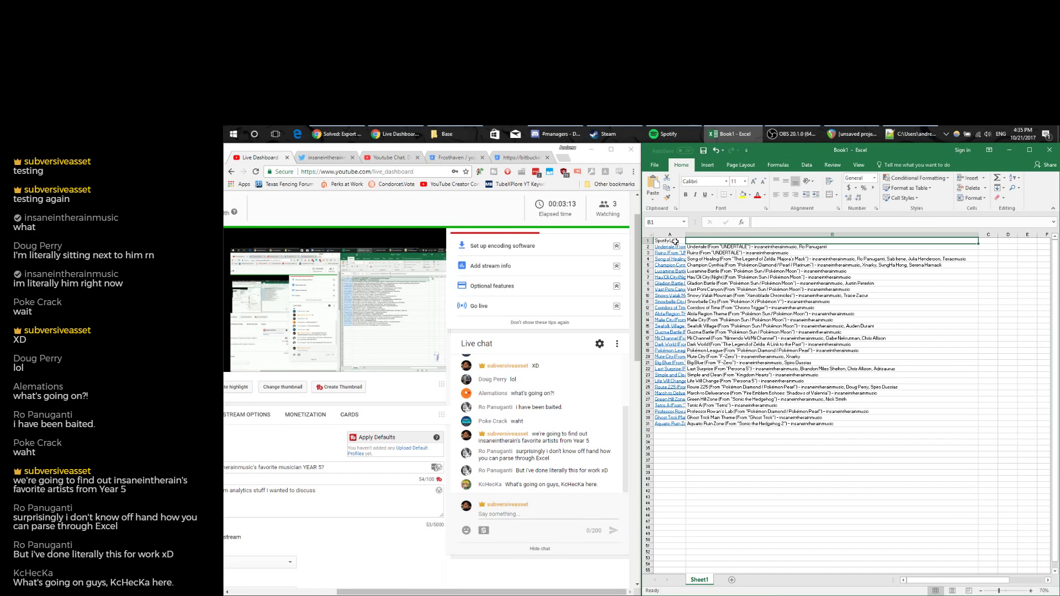
type("Values")
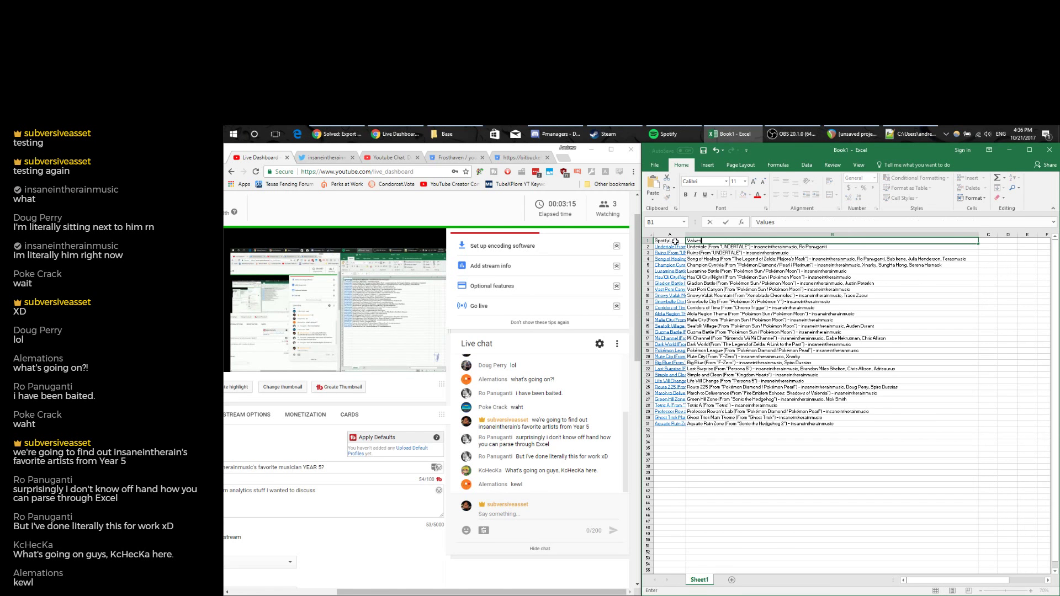
key("Tab")
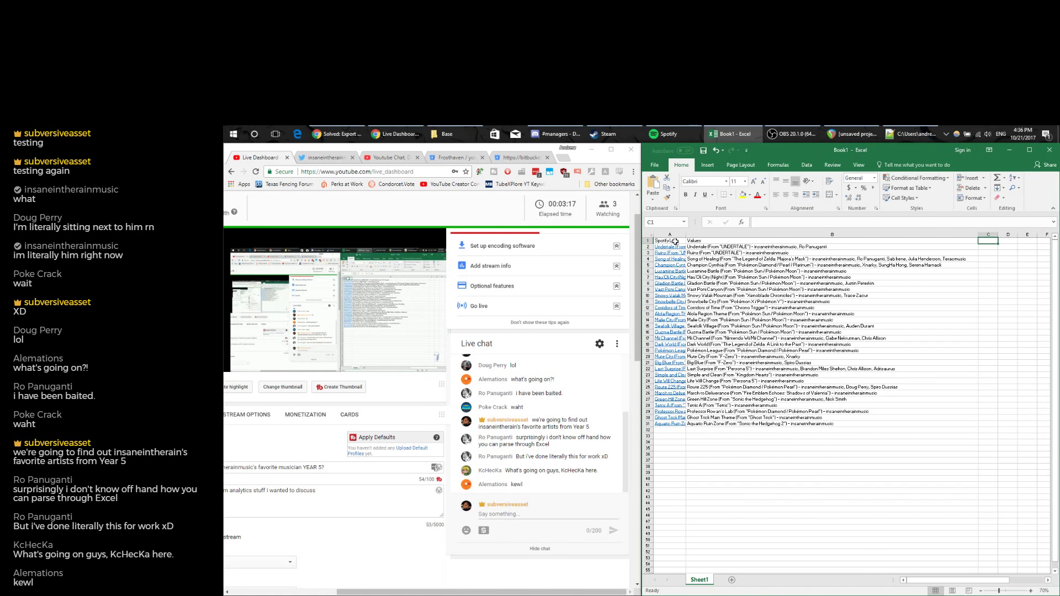
type("Artists")
key("Return")
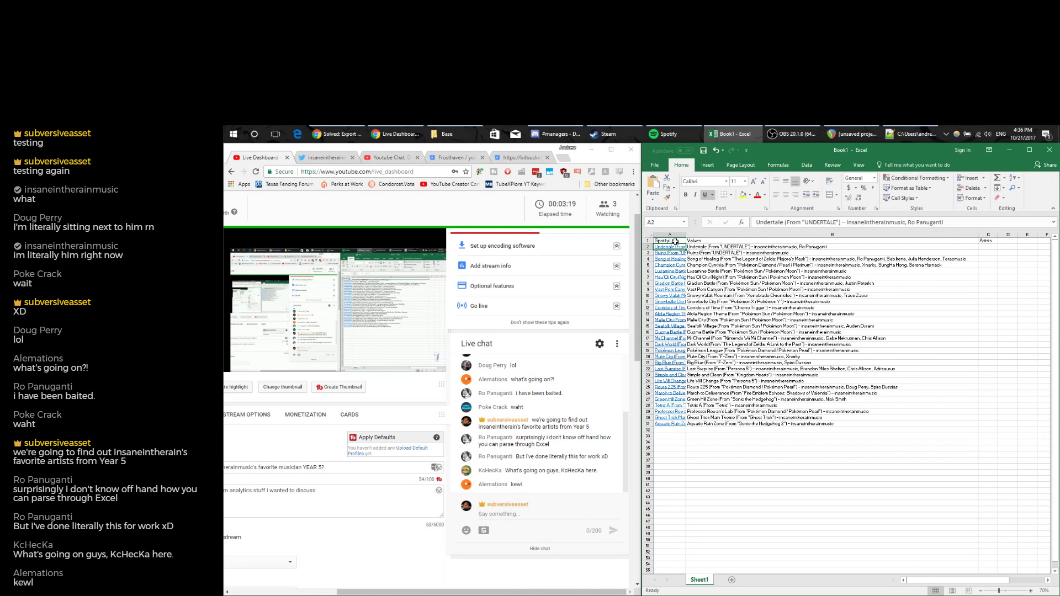
Enter a RIGHT/LEN/FIND formula in C2 extracting the artist after B2's dash, accepting Excel's correction.
left_click(993, 246)
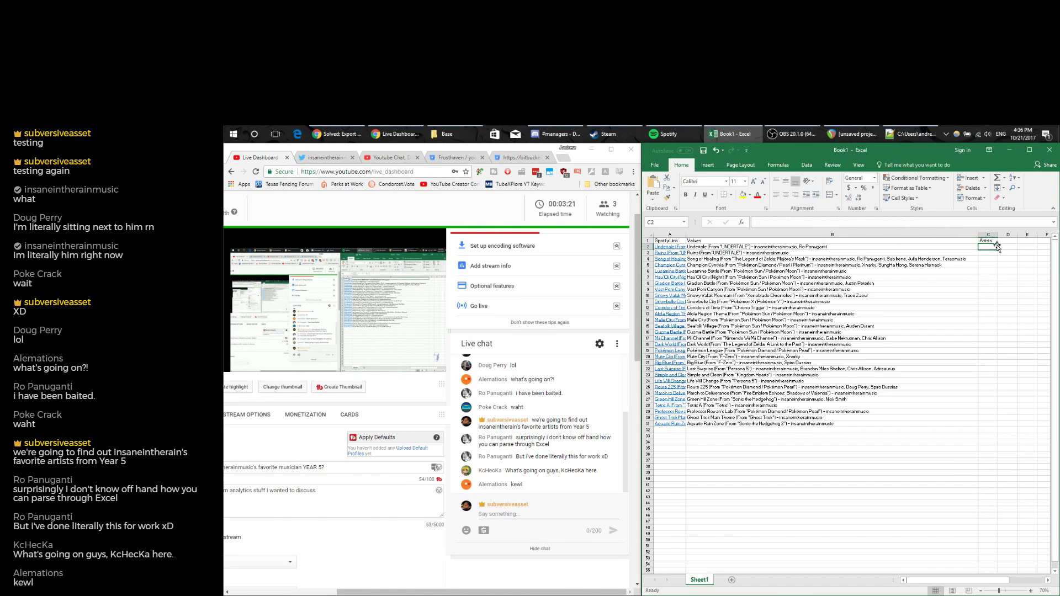
type("=right(")
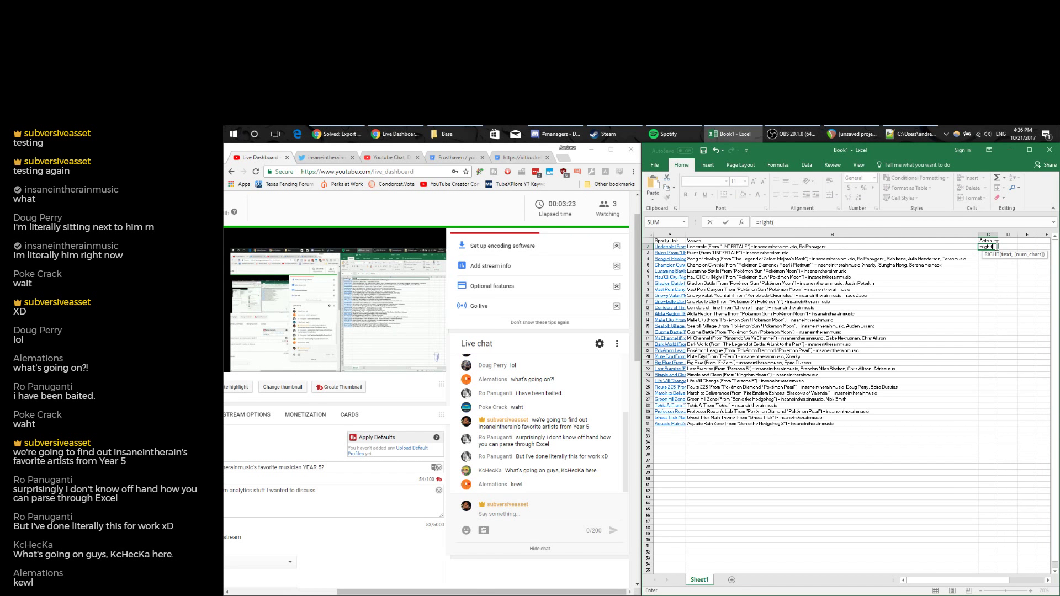
left_click(841, 247)
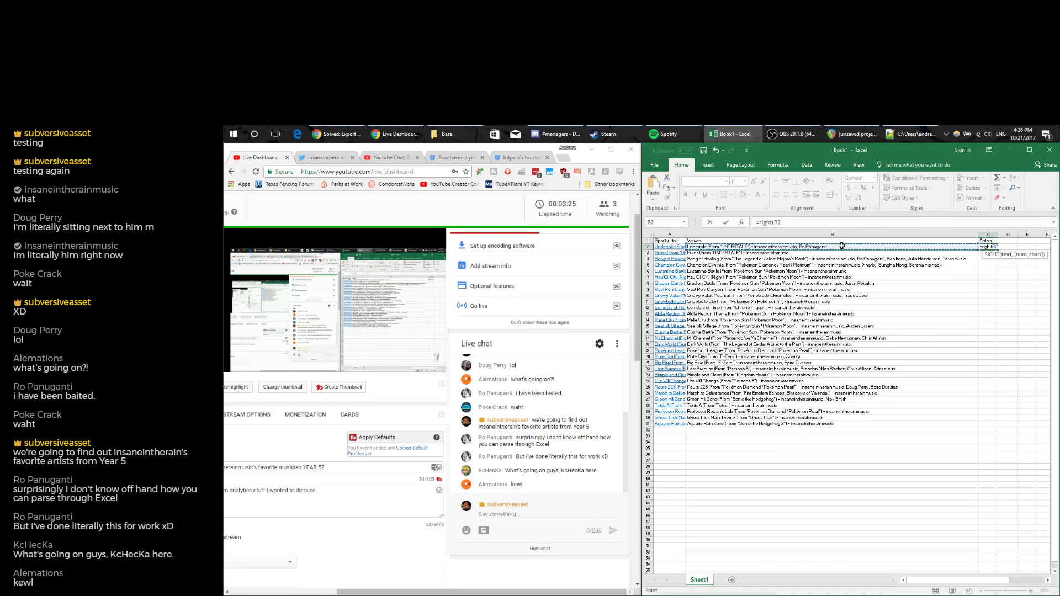
left_click(811, 223)
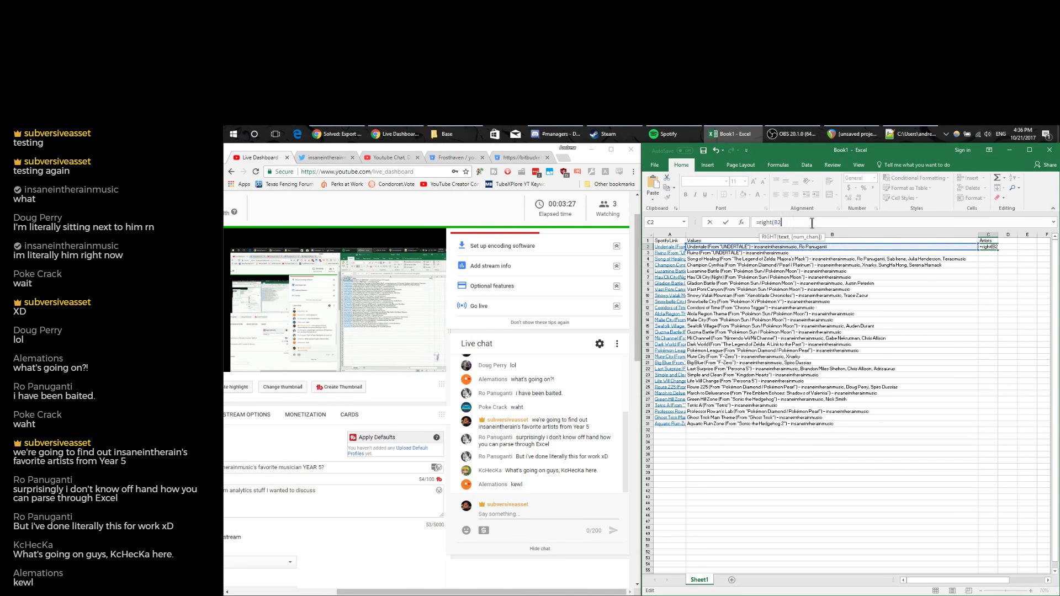
type(",")
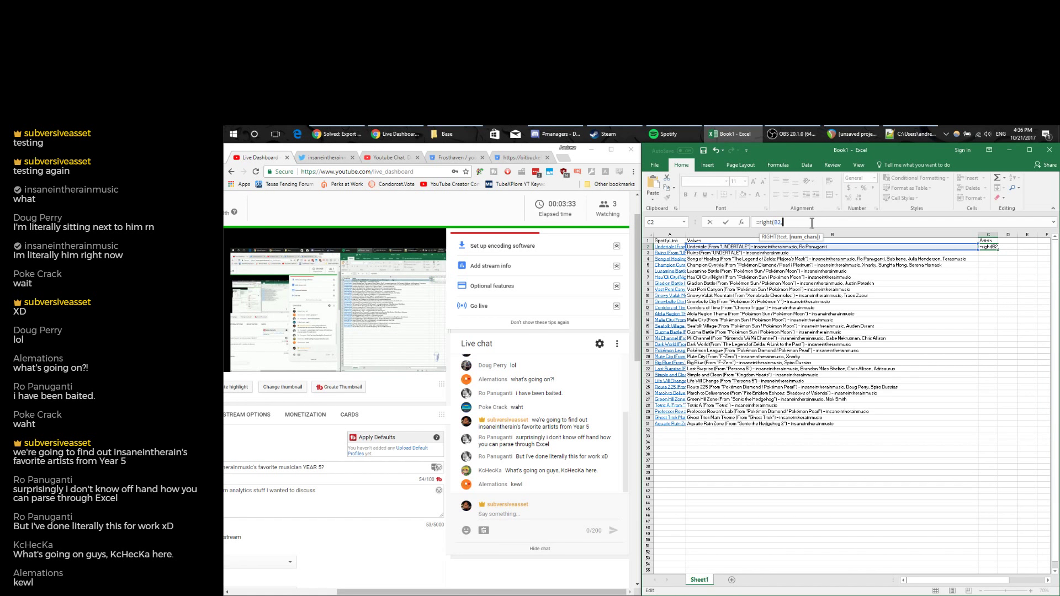
type("LEN(")
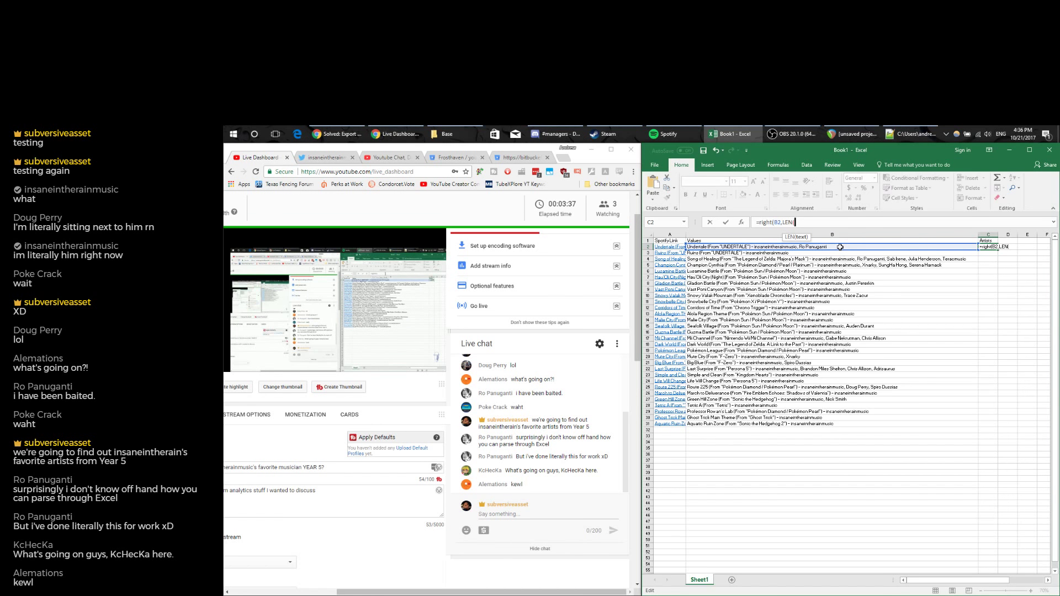
left_click(839, 247)
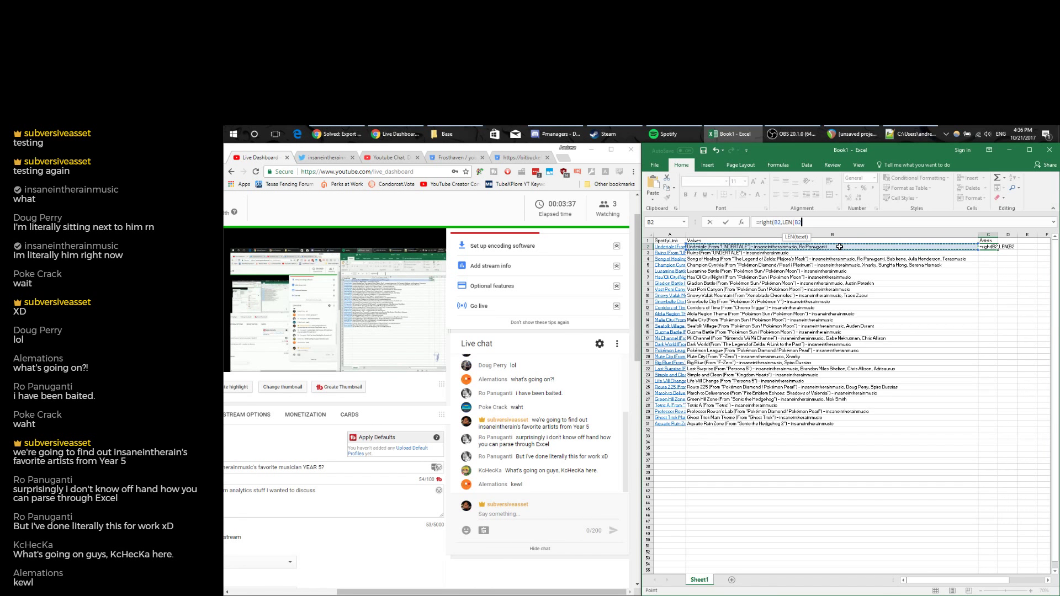
type(")")
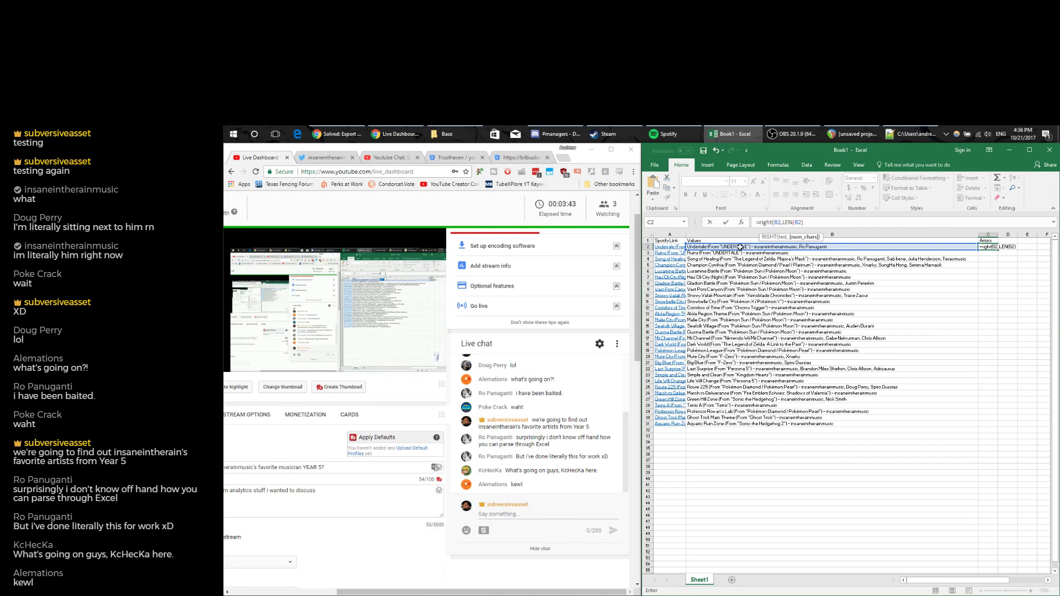
type("-")
type("FI")
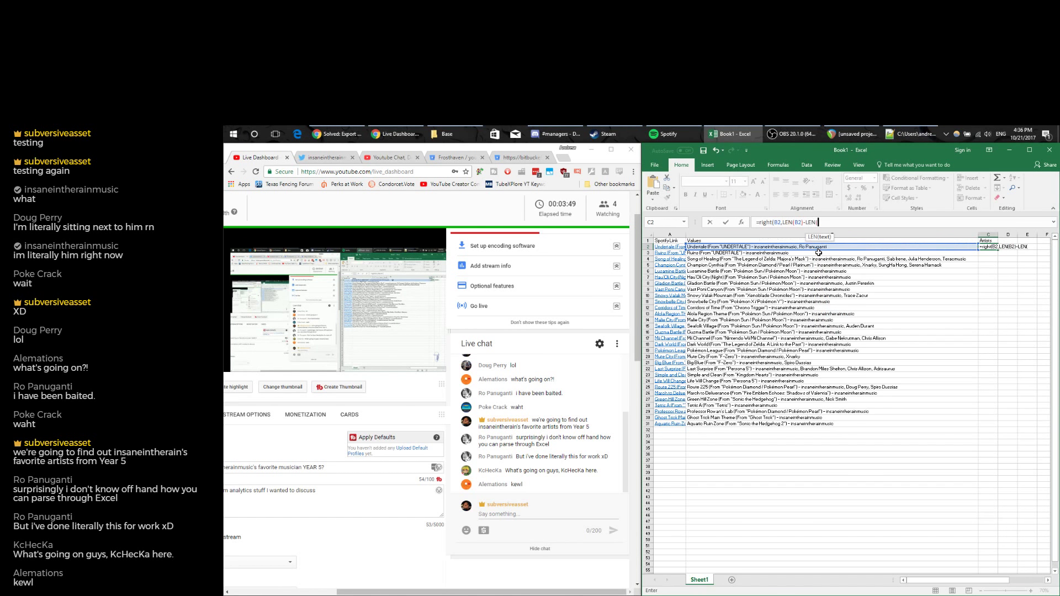
double_click(820, 253)
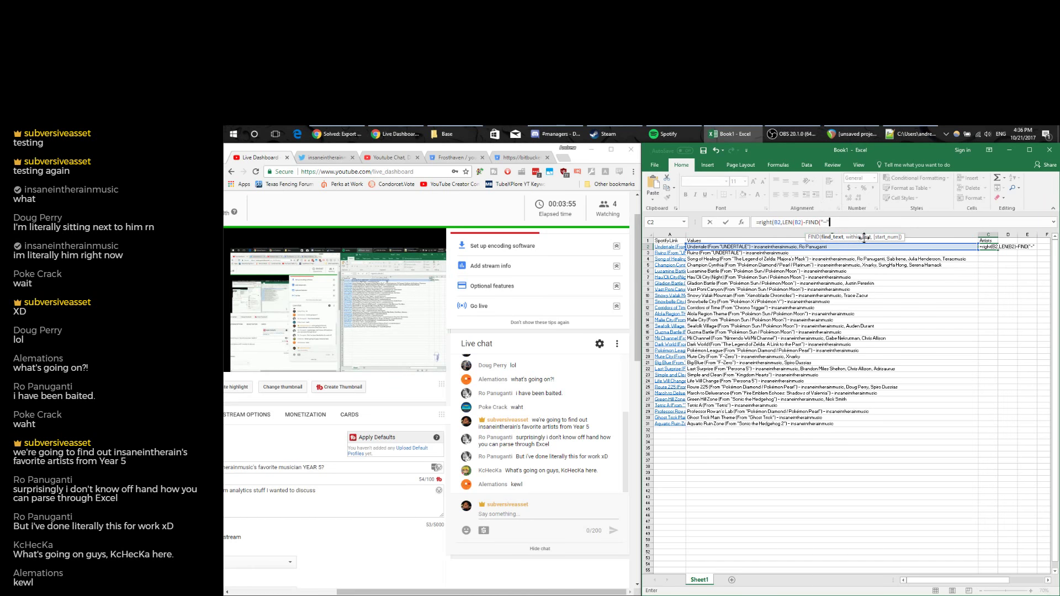
type(",B")
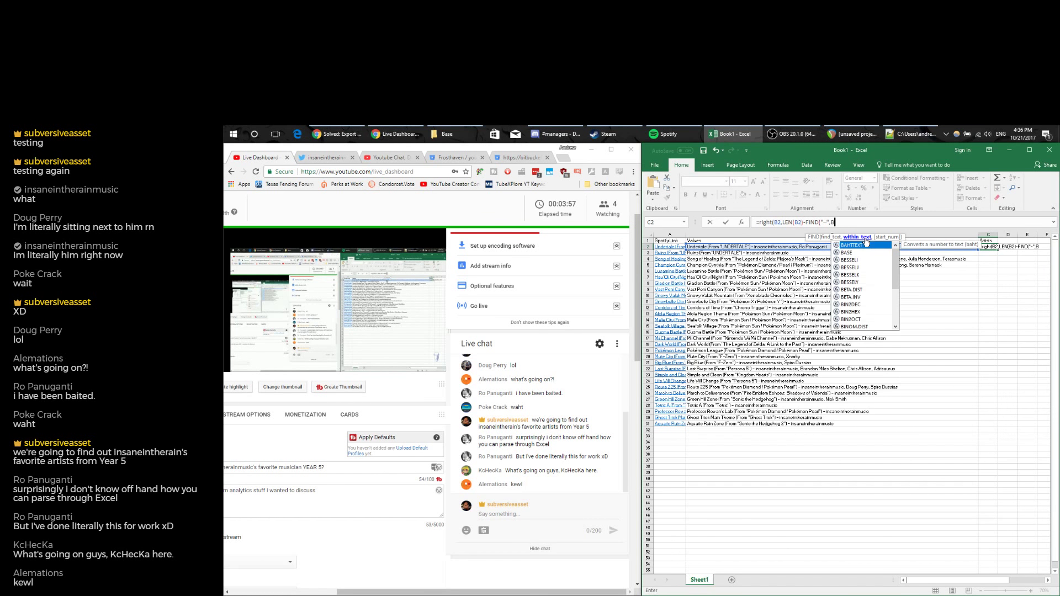
type("2,1")
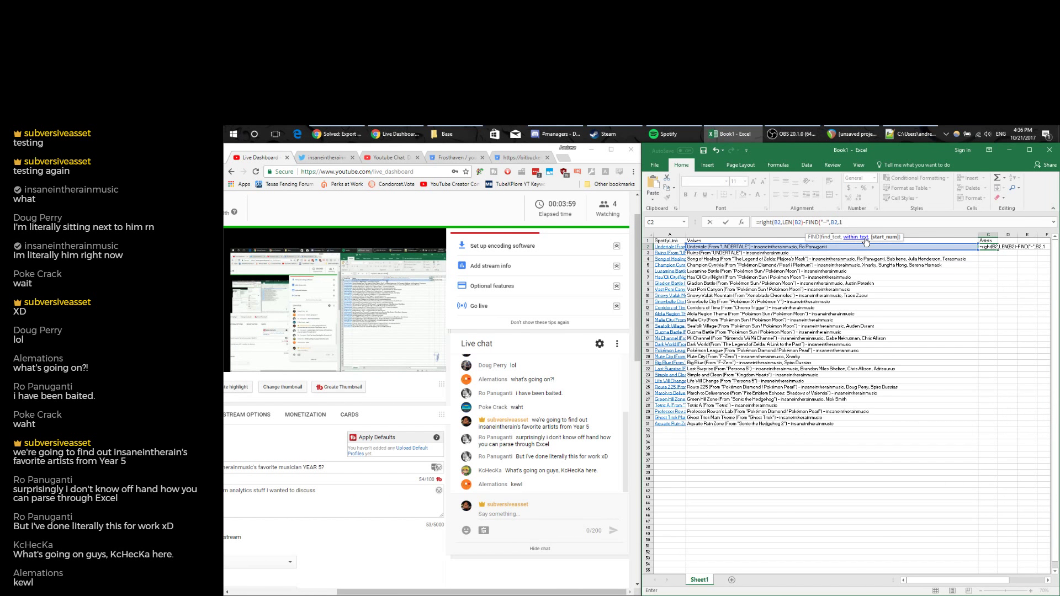
type(")")
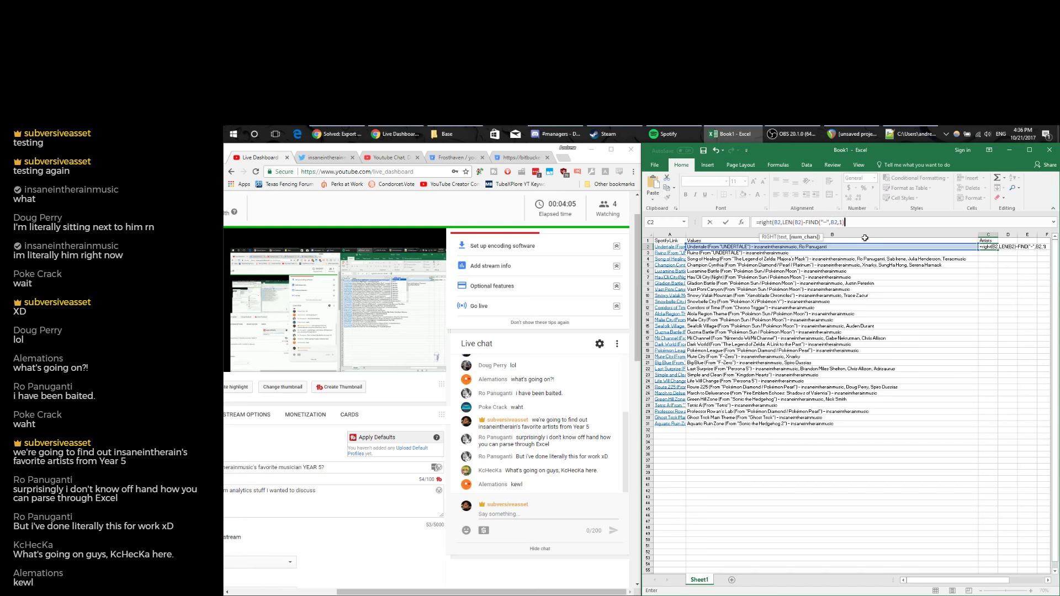
key("Return")
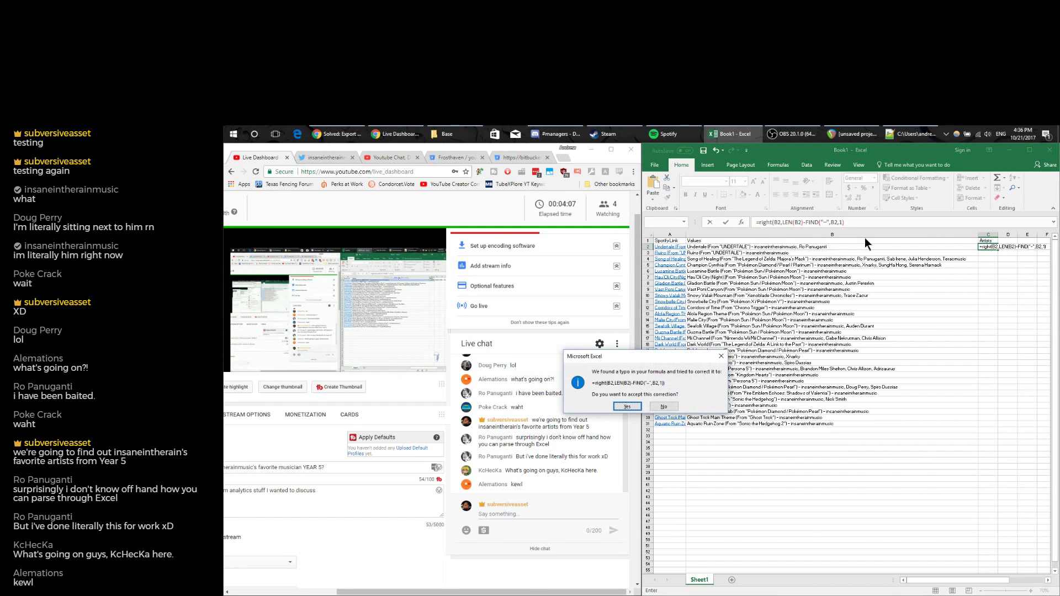
left_click(627, 406)
Fill the artist formula down to C31 and autofit column C.
left_click_drag(998, 581, 1016, 582)
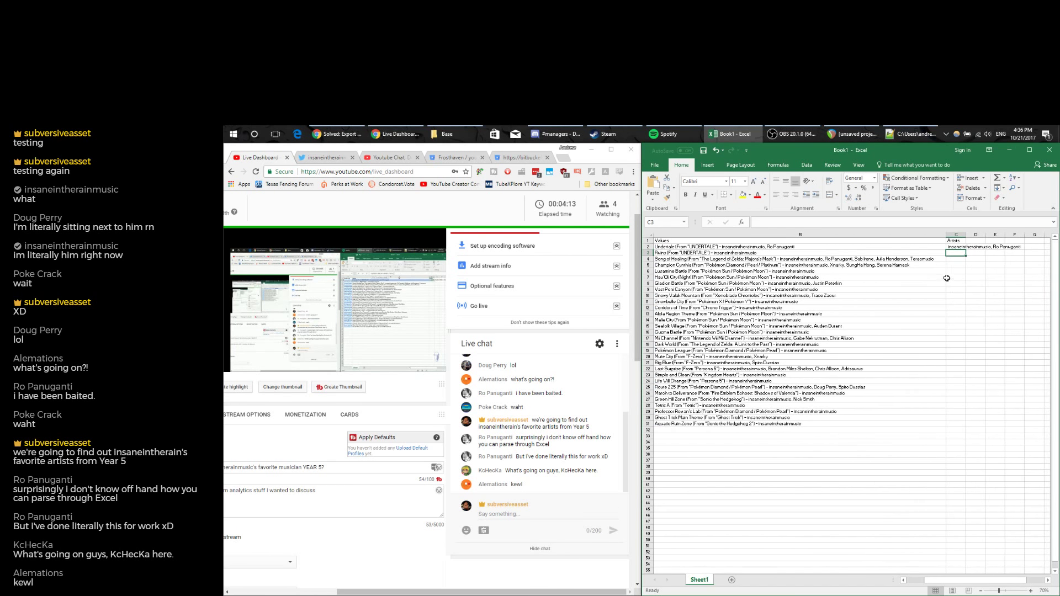
left_click(962, 247)
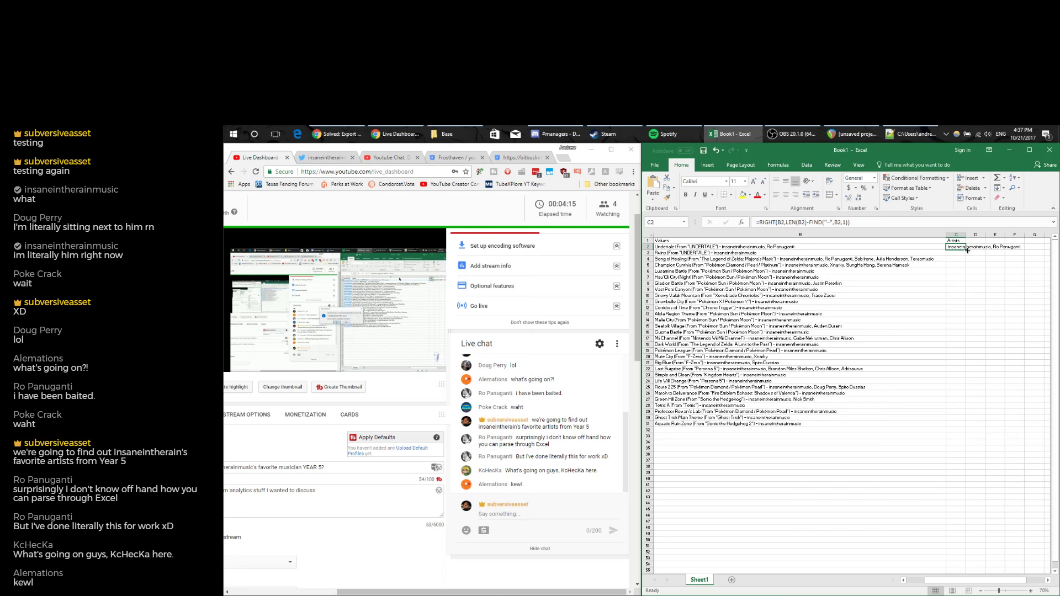
double_click(967, 250)
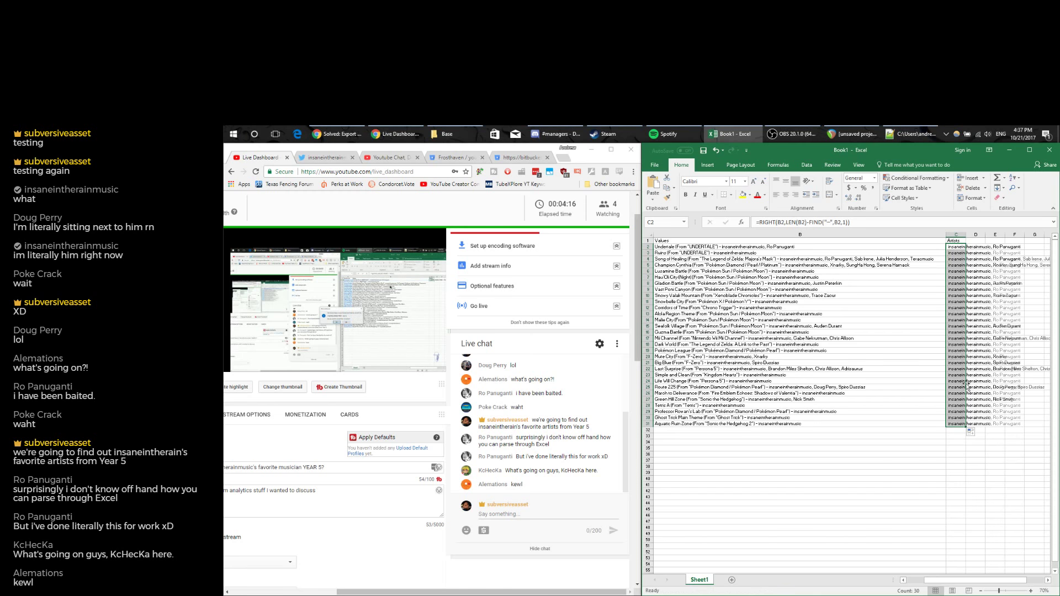
double_click(966, 235)
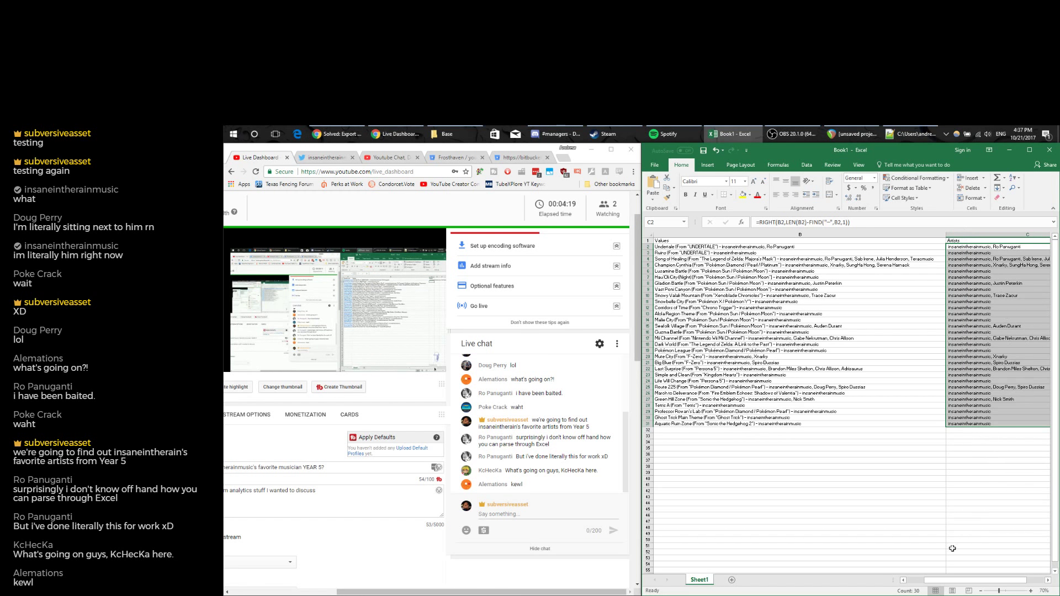
mouse_move(971, 580)
left_mouse_down()
mouse_move(988, 580)
mouse_move(955, 582)
left_mouse_up()
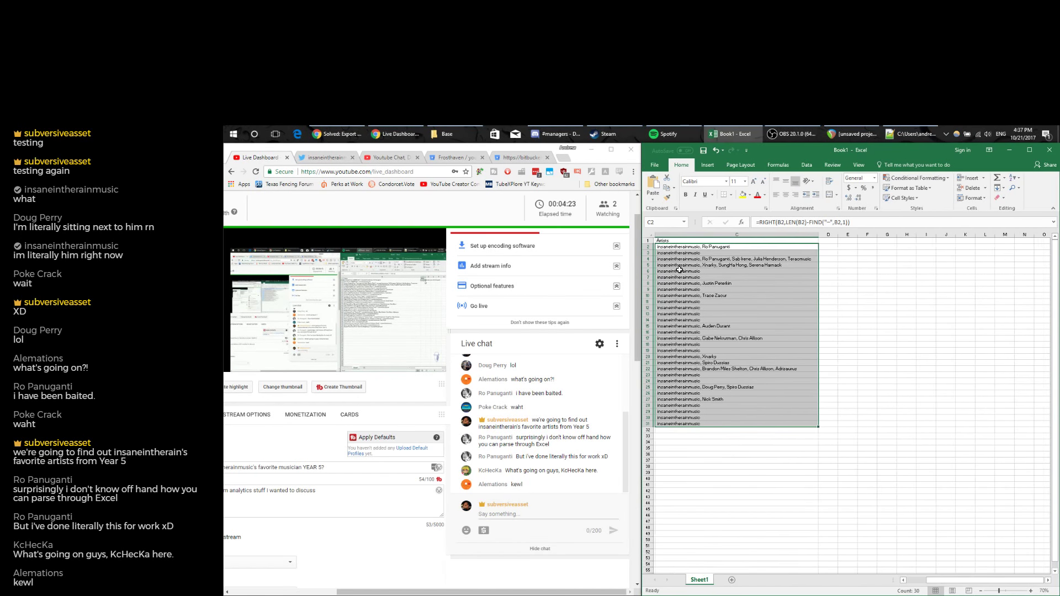
Maximize Excel, fix C2's formula with the extra -1, and refill it down to C31.
left_click(591, 150)
left_click(1027, 150)
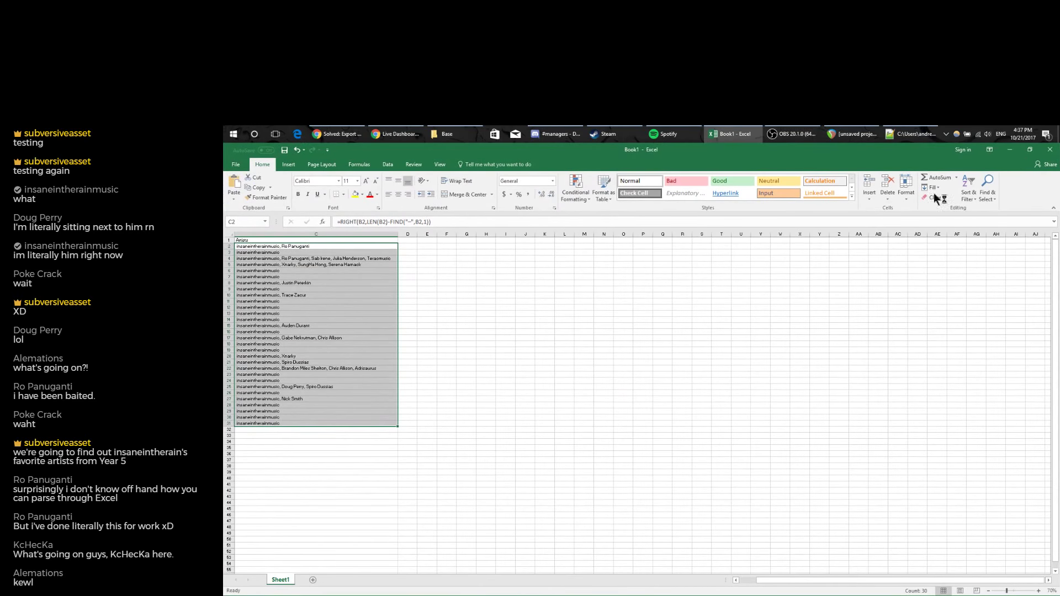
left_click_drag(924, 580, 849, 582)
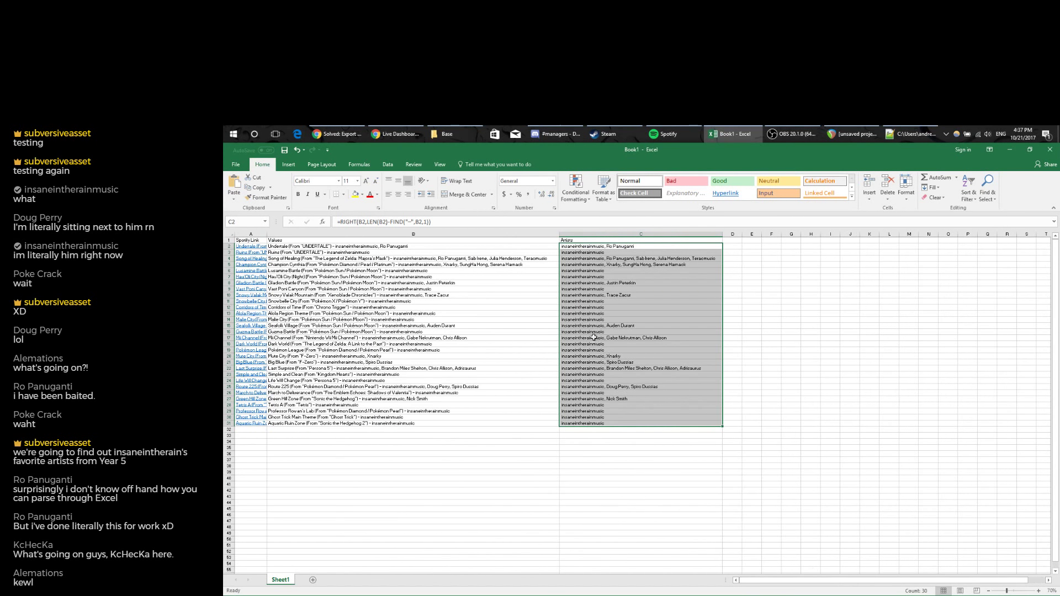
left_click(429, 222)
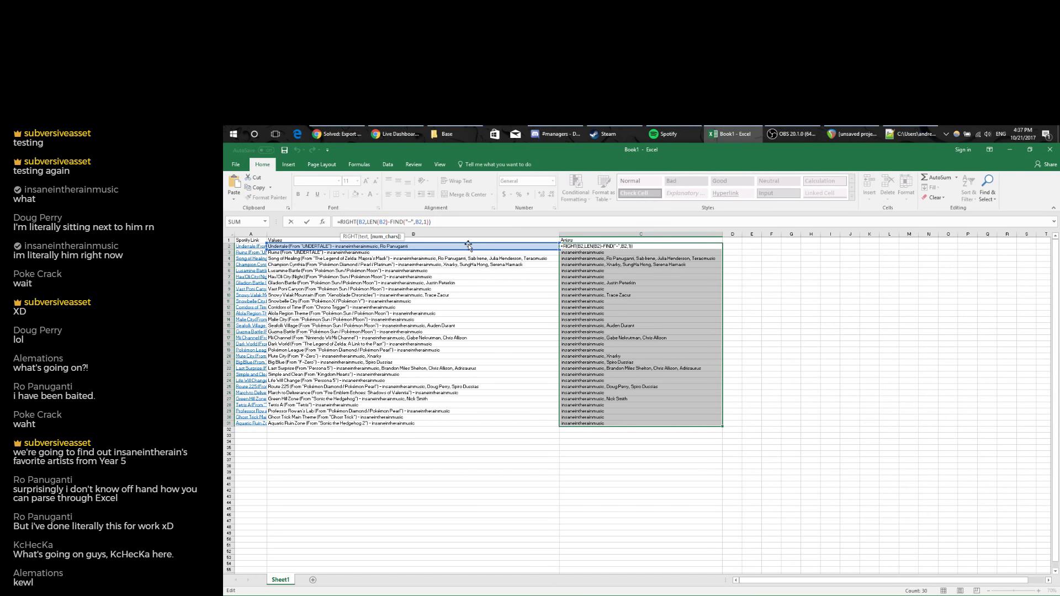
key("Return")
left_click(651, 246)
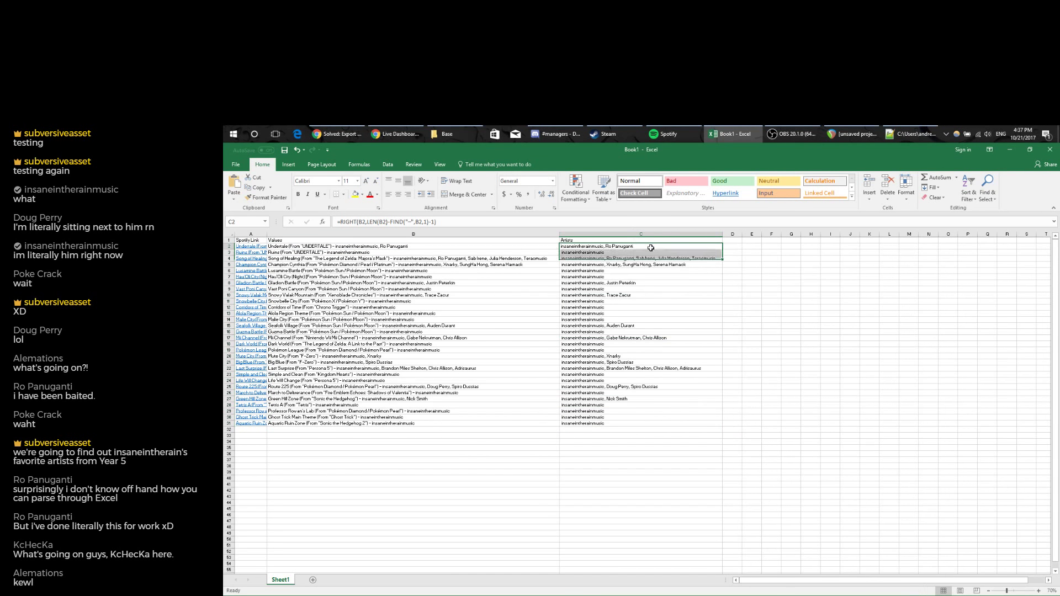
double_click(723, 249)
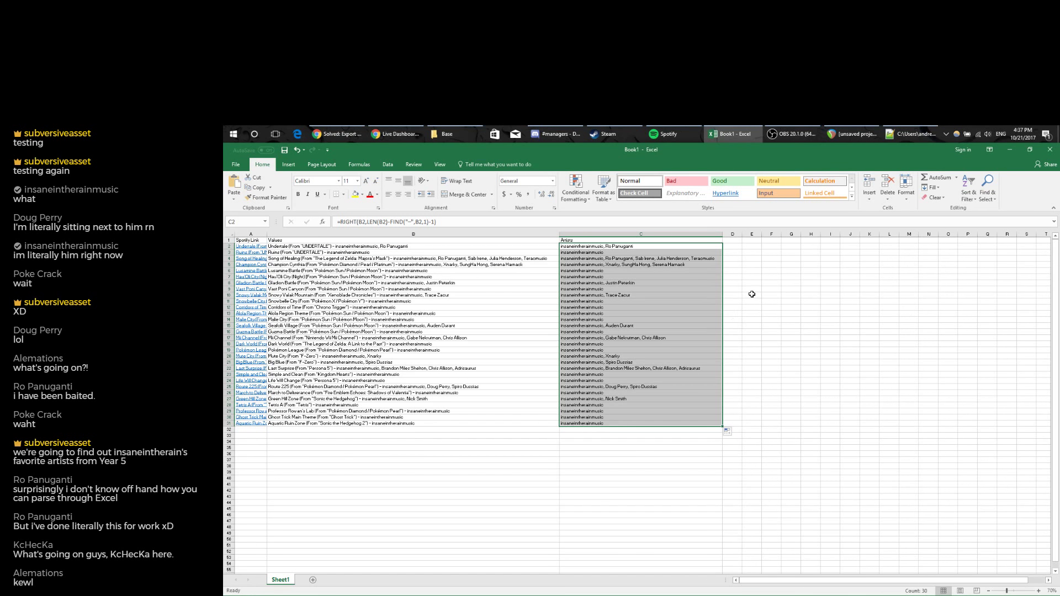
left_click(738, 240)
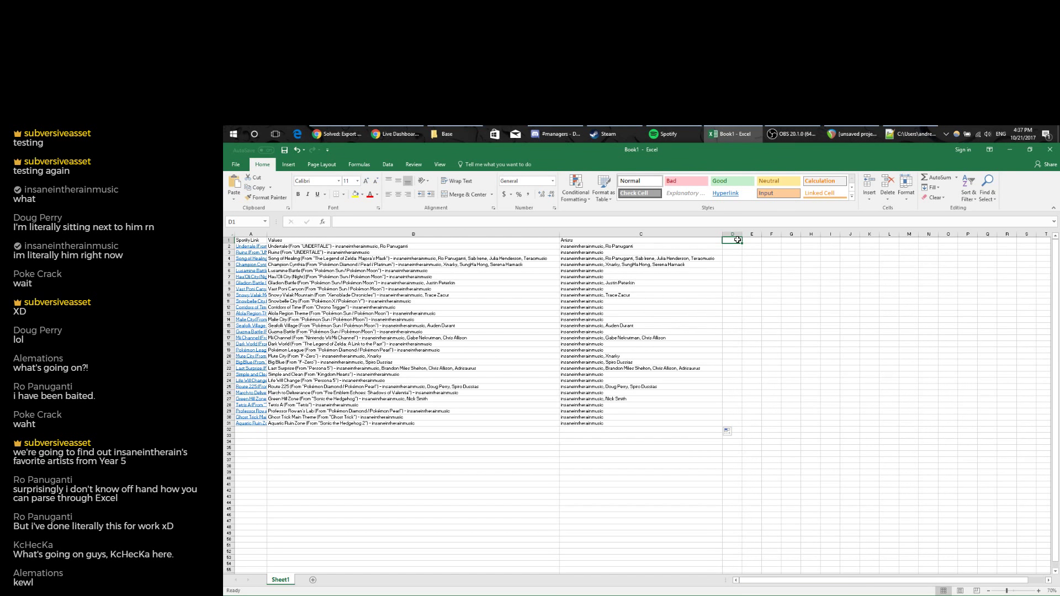
Add a Game Title header in D1 and a FIND formula on B2 in D2.
type("Game Title")
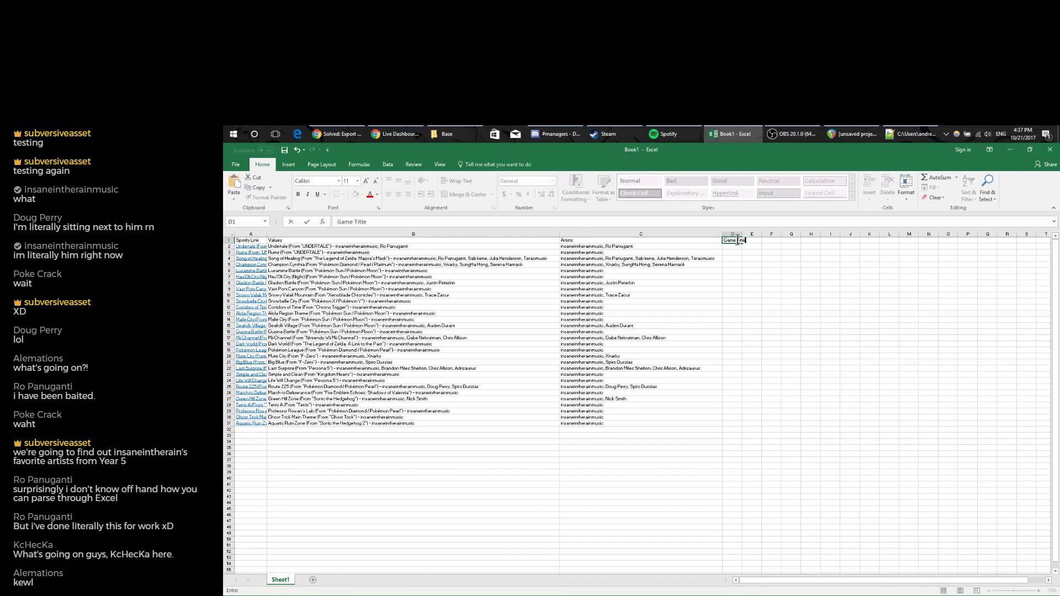
key("Return")
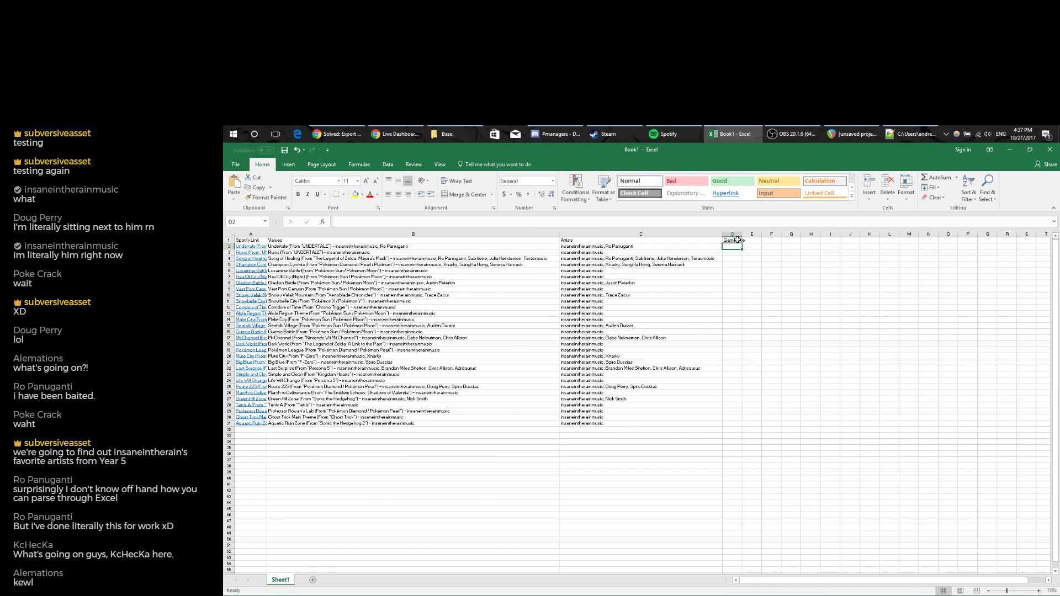
type("=")
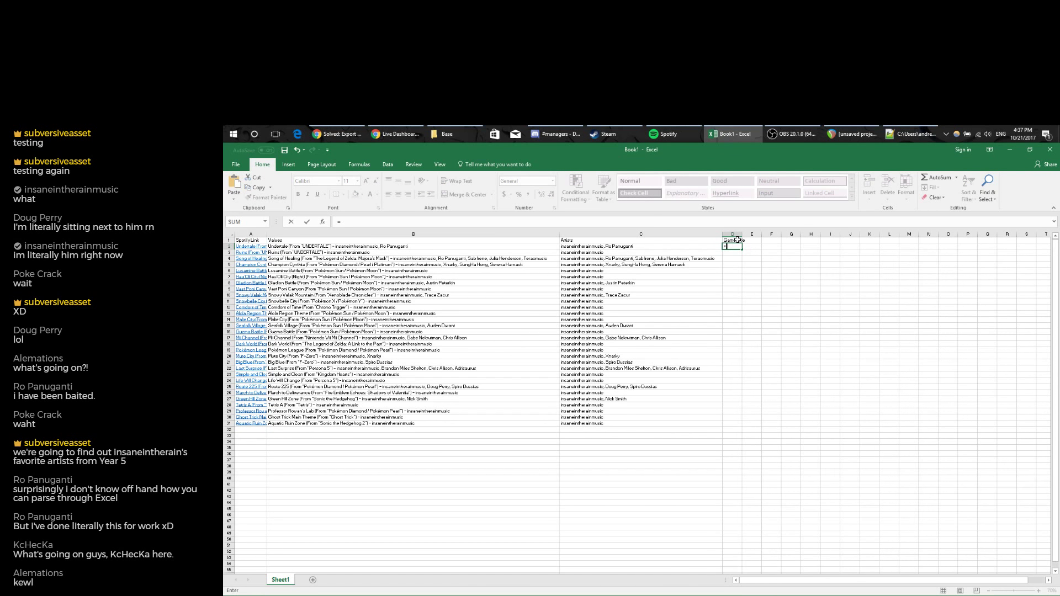
type("find(")
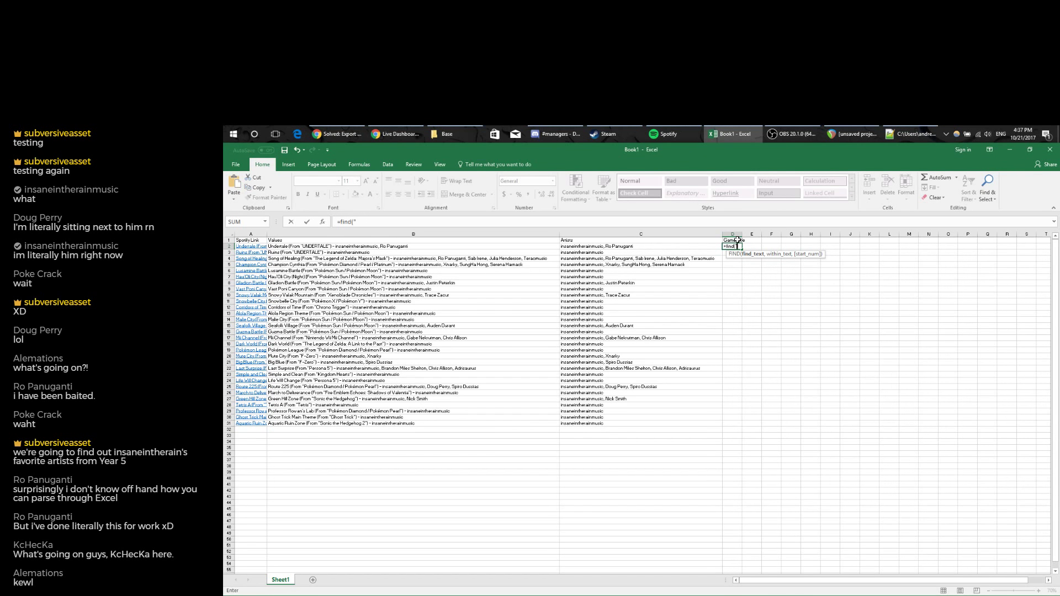
type("\"[\",")
left_click(437, 247)
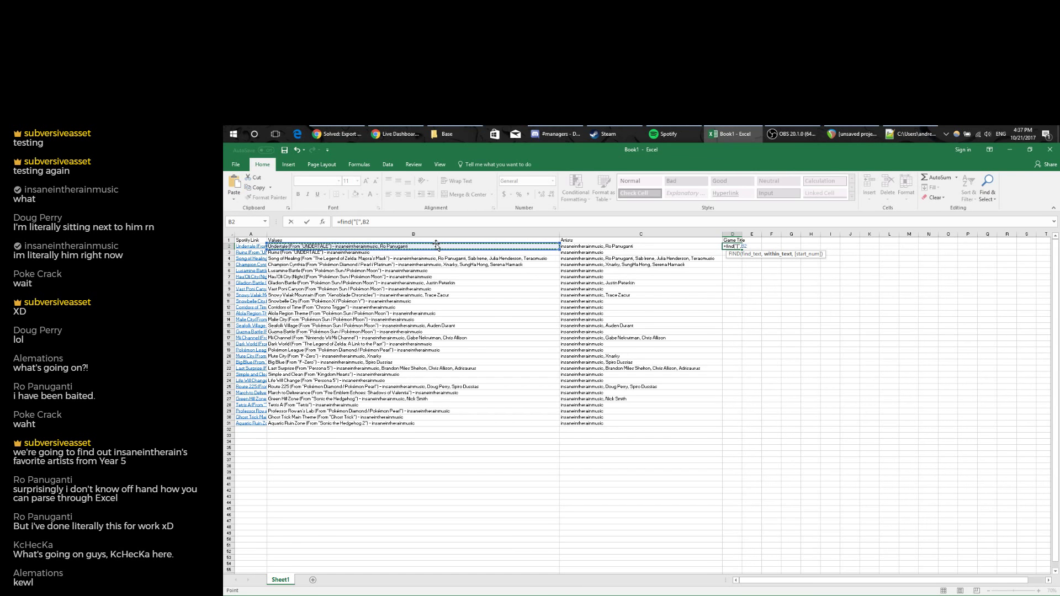
type(",")
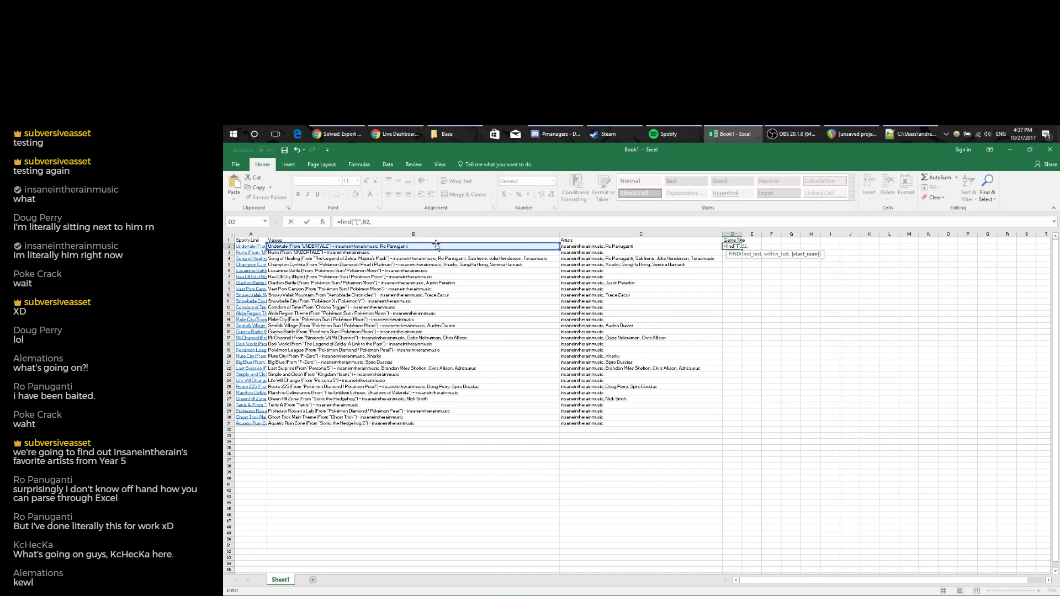
type("1")
key("Return")
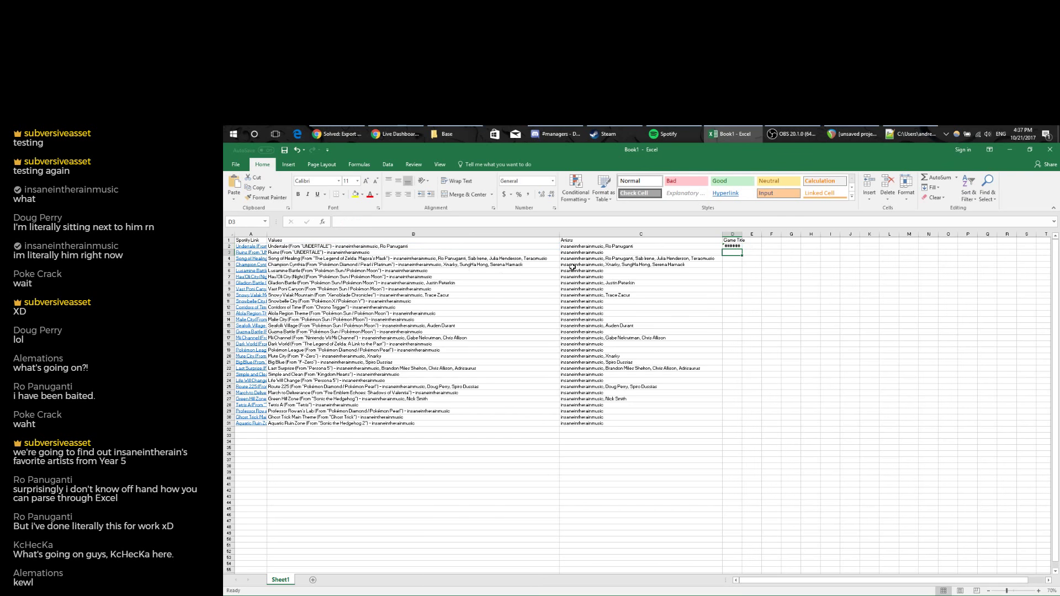
left_click_drag(742, 236, 747, 236)
Change D2's search character from '[' to '(' so the formula returns 11.
left_click(736, 247)
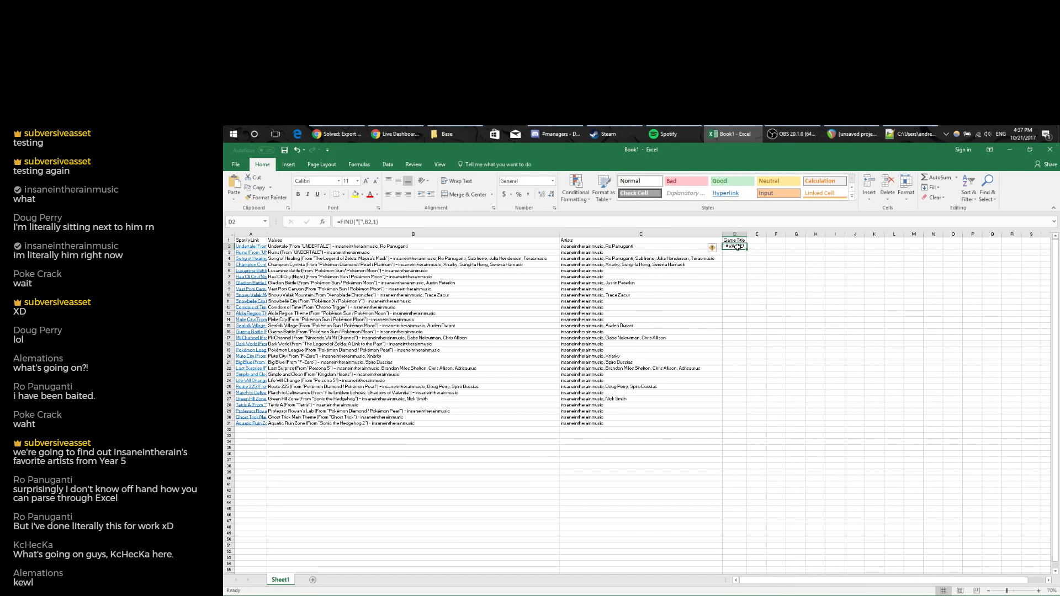
left_click(363, 222)
key("BackSpace")
type("(")
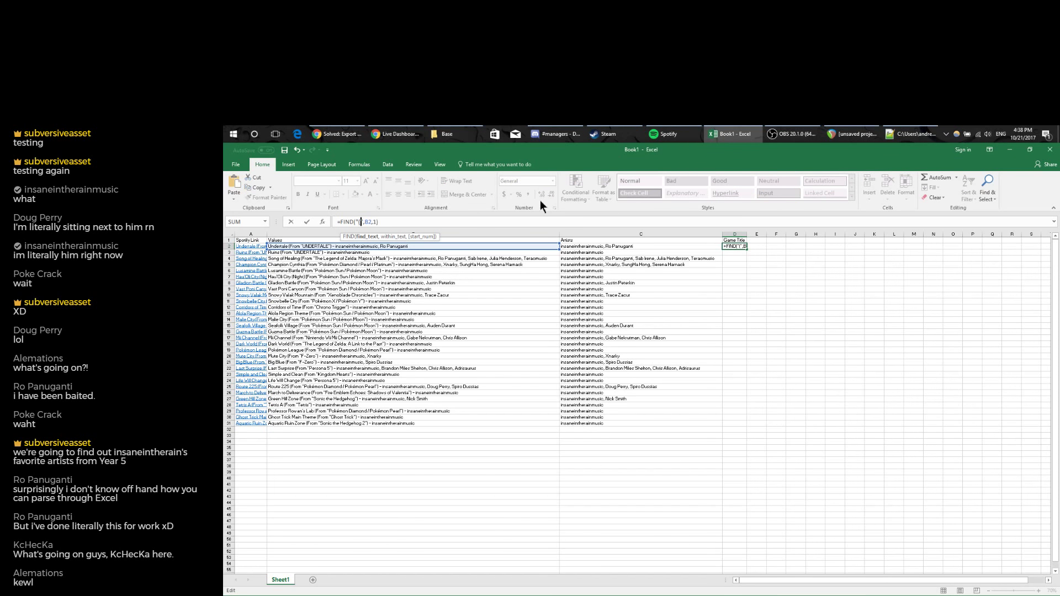
key("Return")
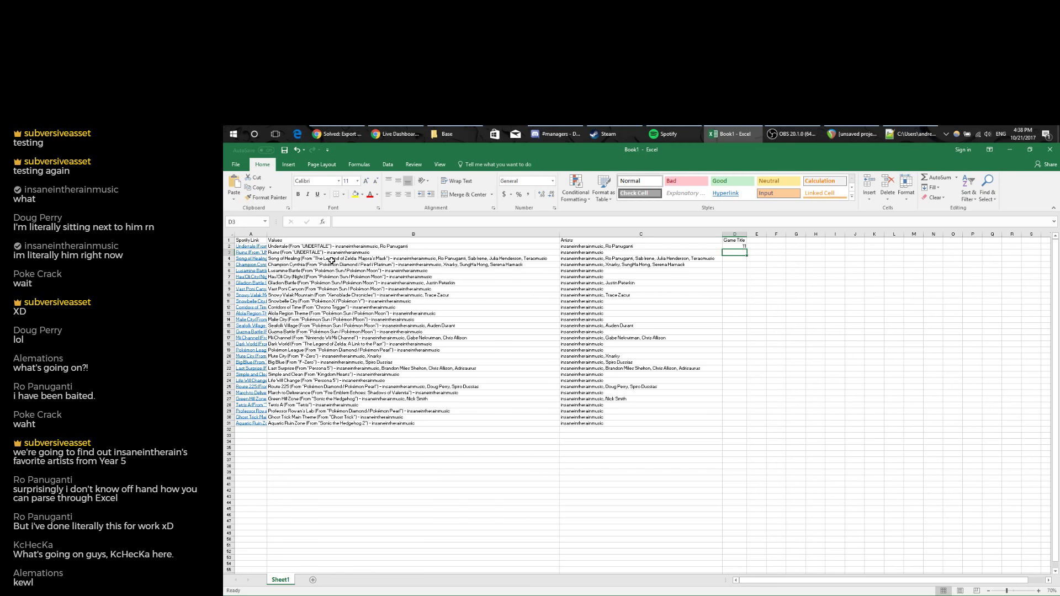
left_click(740, 246)
Insert a column before Game Title and move the FIND result 11 into D2.
left_click(734, 234)
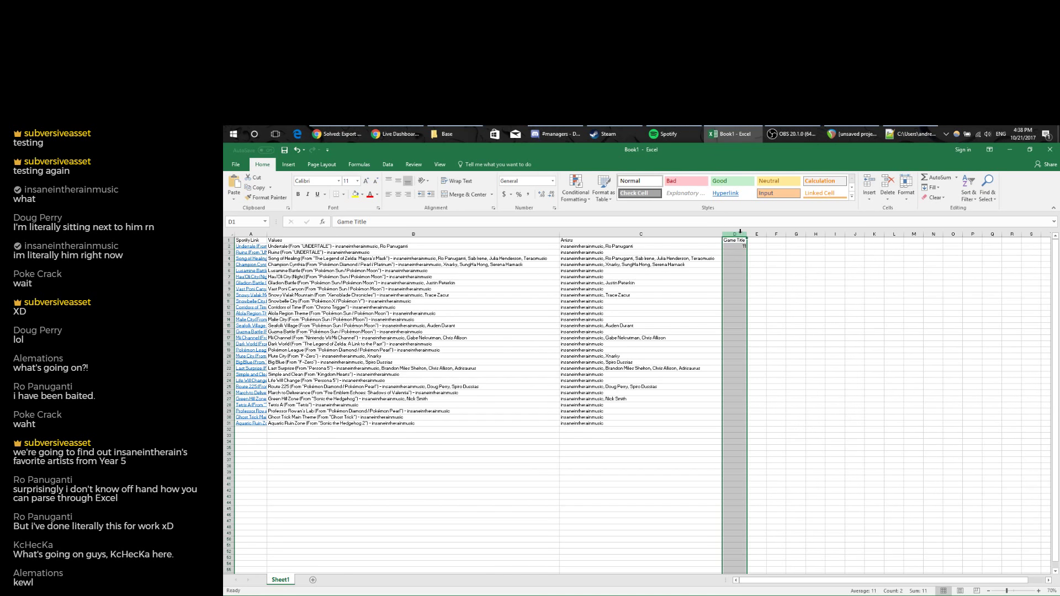
right_click(740, 234)
left_click(760, 293)
left_click(635, 246)
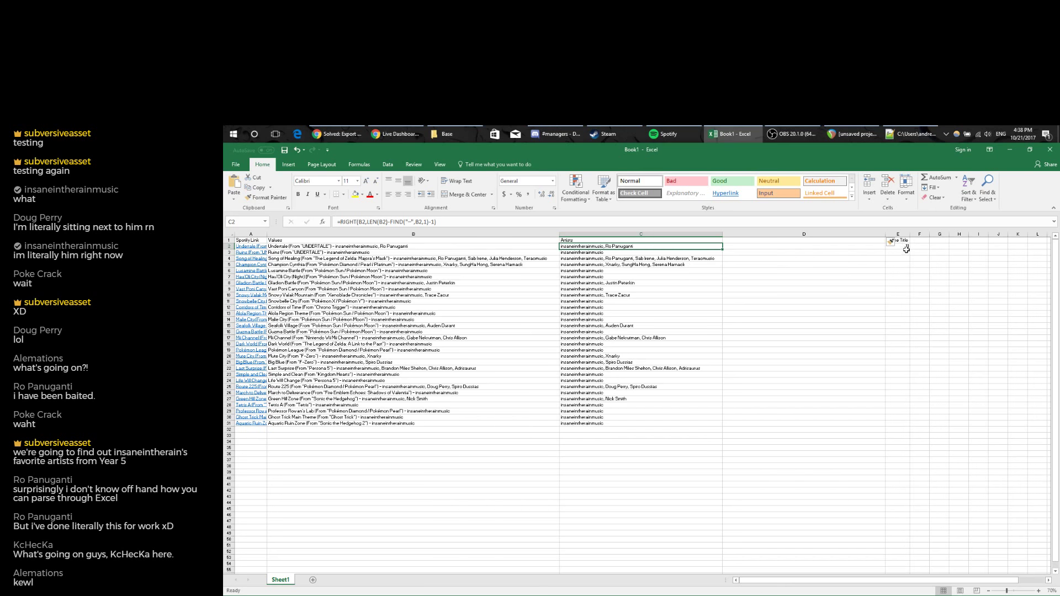
left_click(907, 246)
left_click_drag(905, 249, 828, 242)
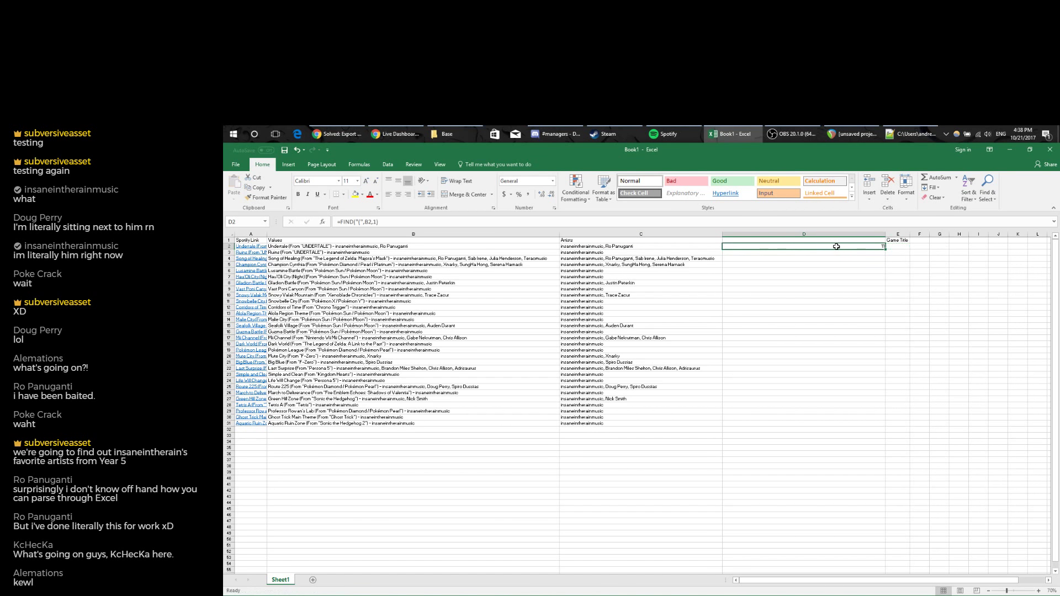
Head column D 'Open parenthesis location' and zoom in.
left_click(829, 240)
type("O")
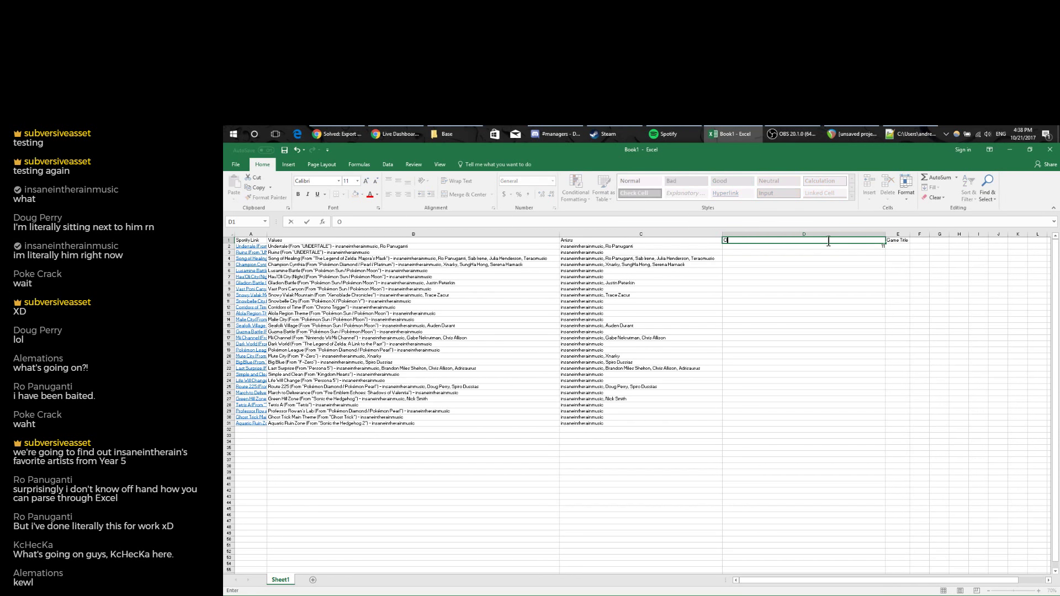
type("pen prarenthesis location")
key("Return")
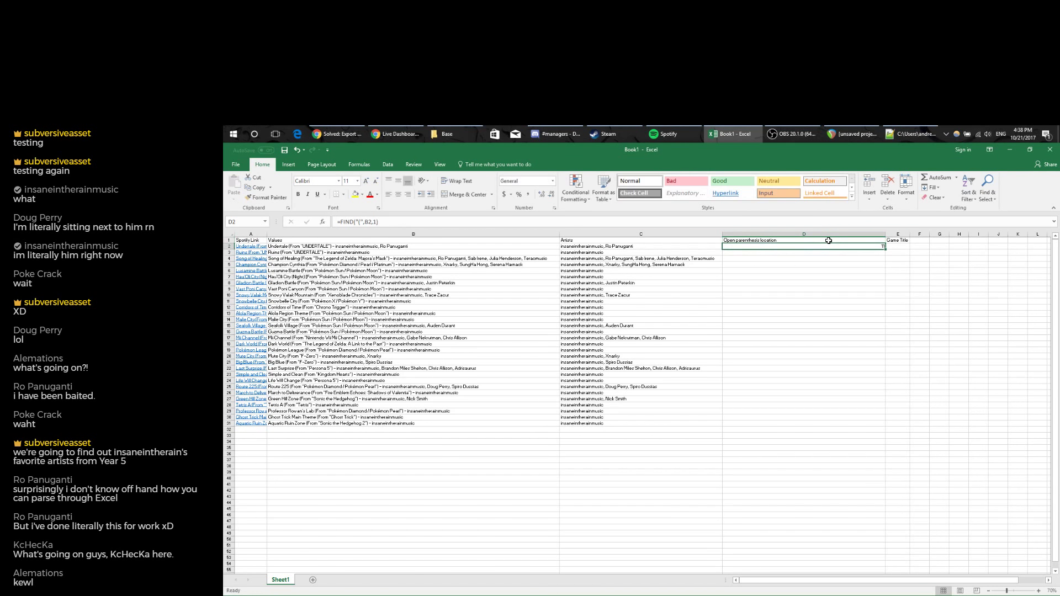
left_click(1037, 591)
Narrow the Values column, autofit rows 1–31 so titles wrap, and narrow column D.
left_click(1038, 591)
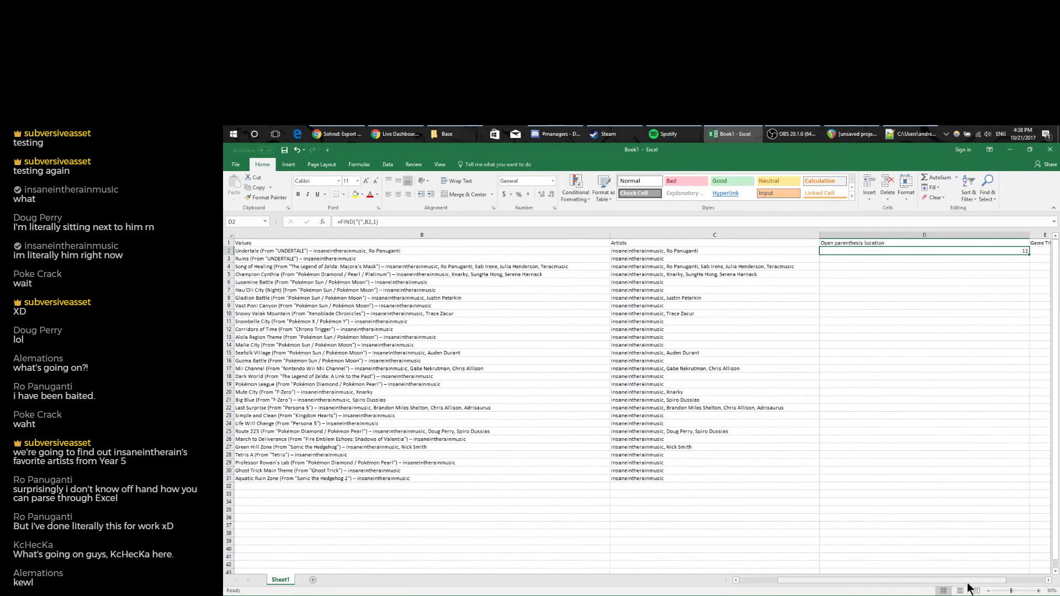
left_click_drag(987, 585, 947, 585)
left_click(510, 235)
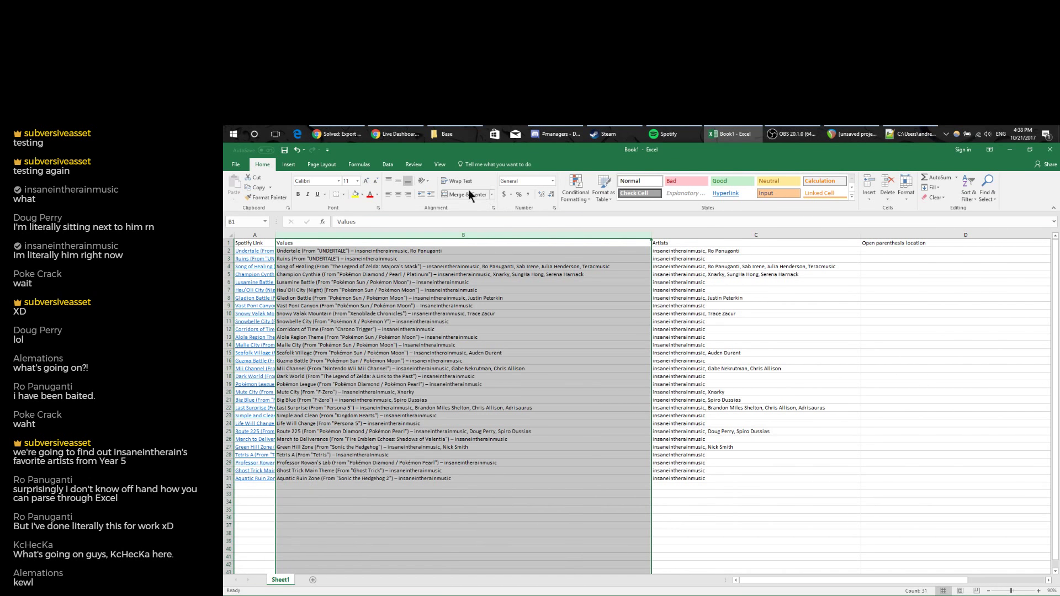
left_click(379, 165)
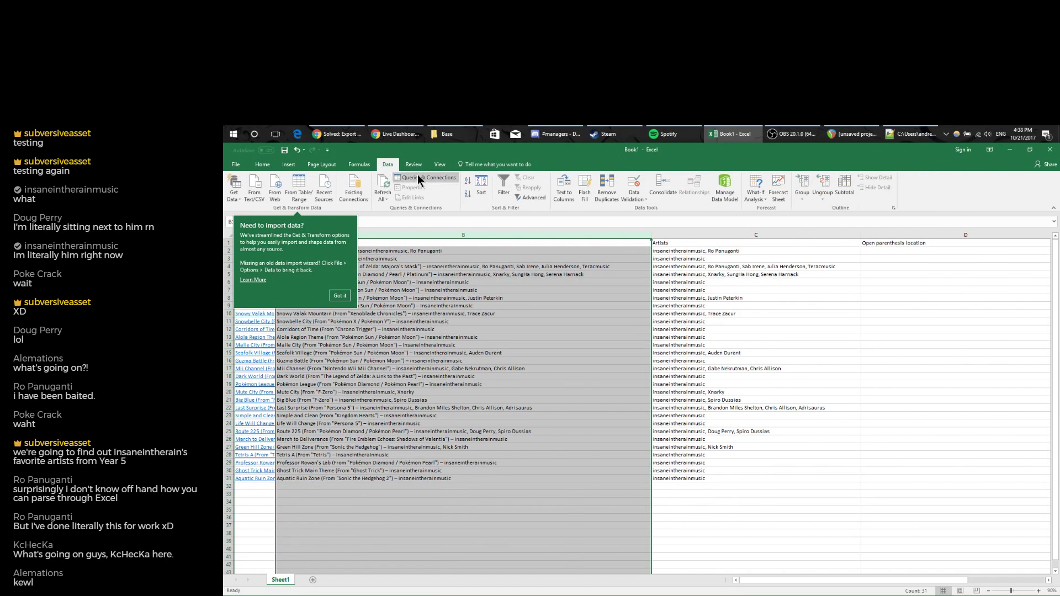
left_click(346, 165)
left_click(267, 162)
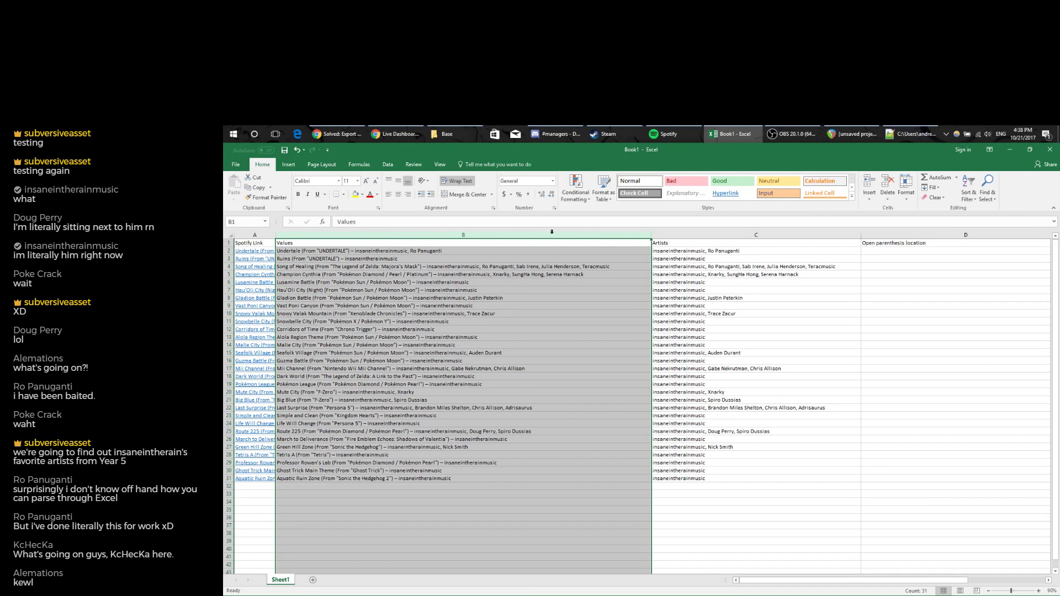
left_click_drag(633, 237, 387, 238)
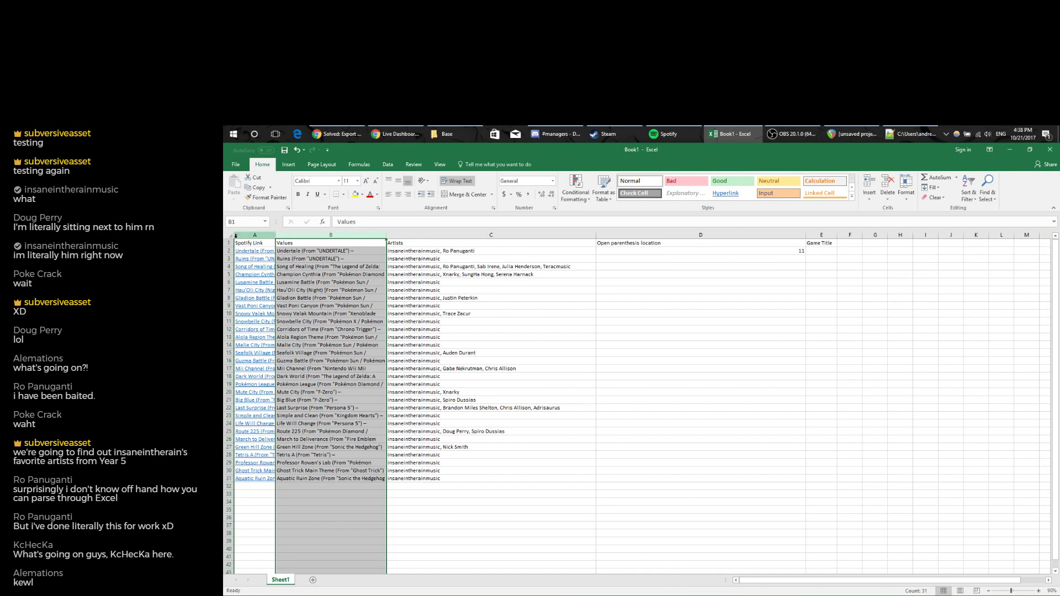
left_click_drag(228, 243, 223, 478)
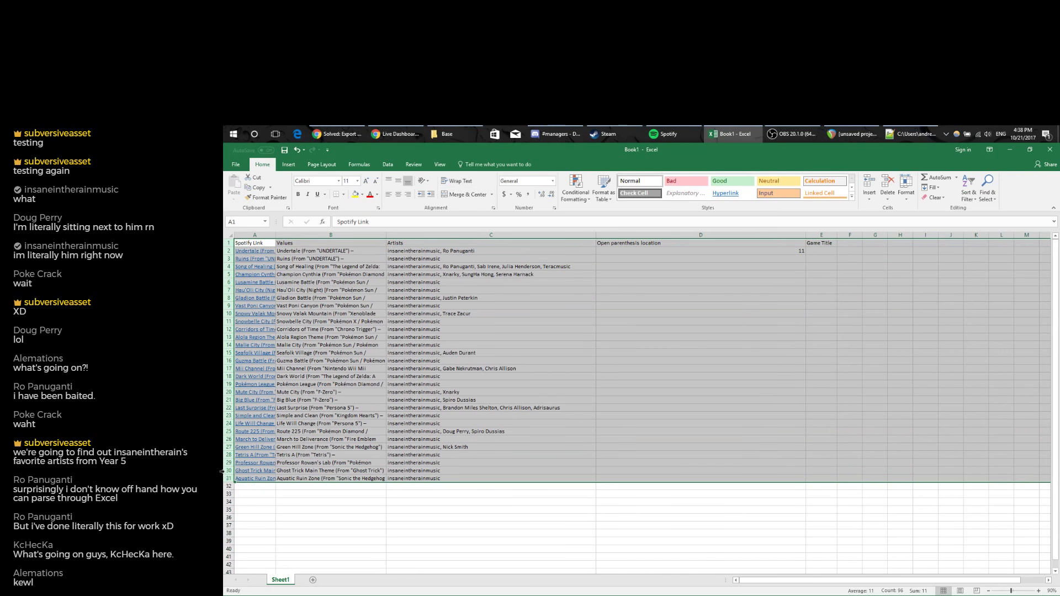
double_click(229, 254)
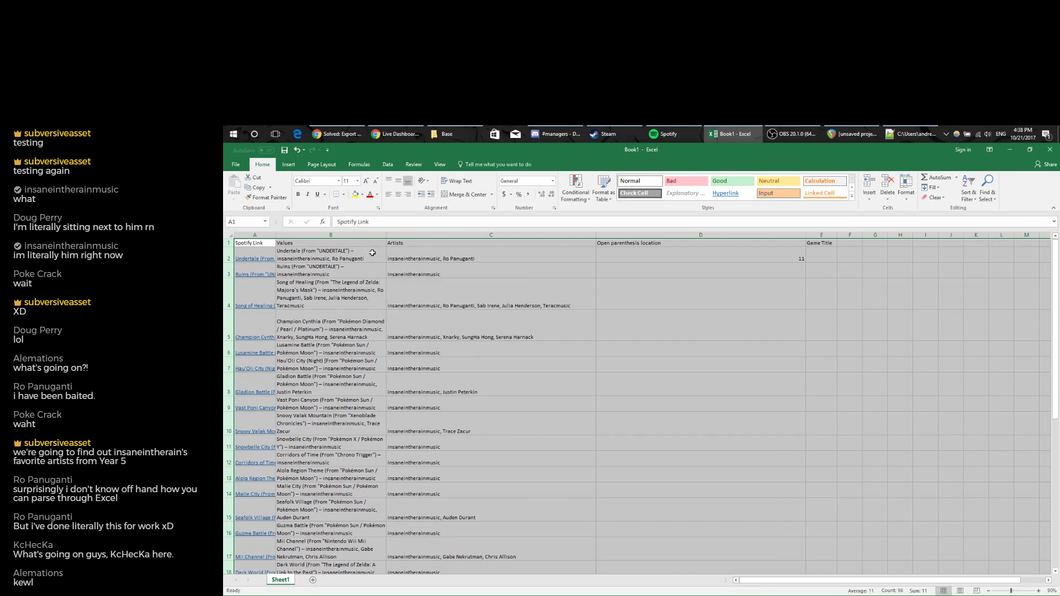
left_click(671, 247)
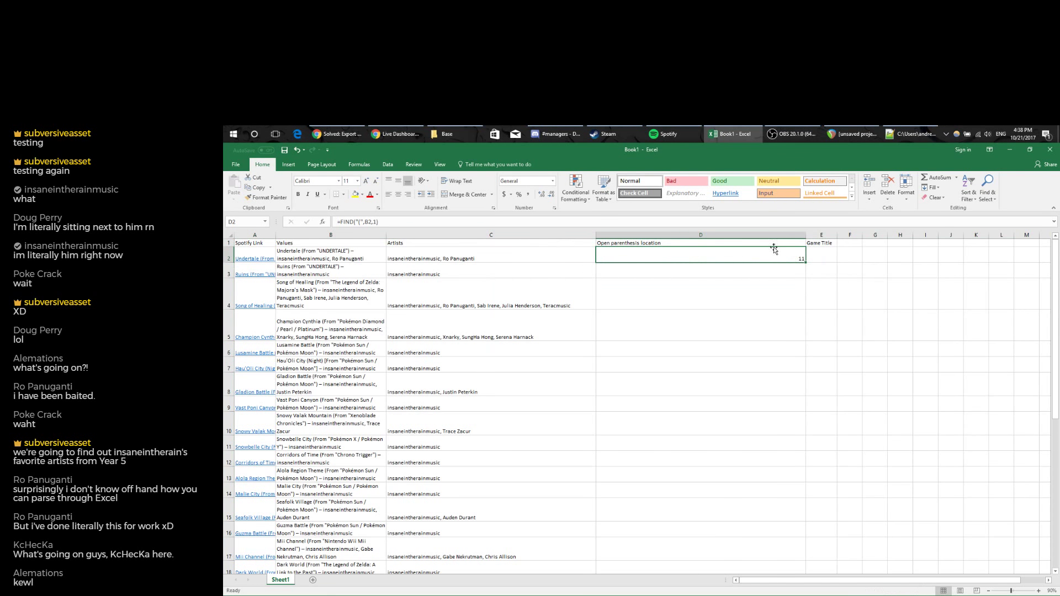
left_click_drag(805, 234, 663, 235)
Insert a new column E before Game Title headed 'Close parenthesis location'.
left_click(679, 235)
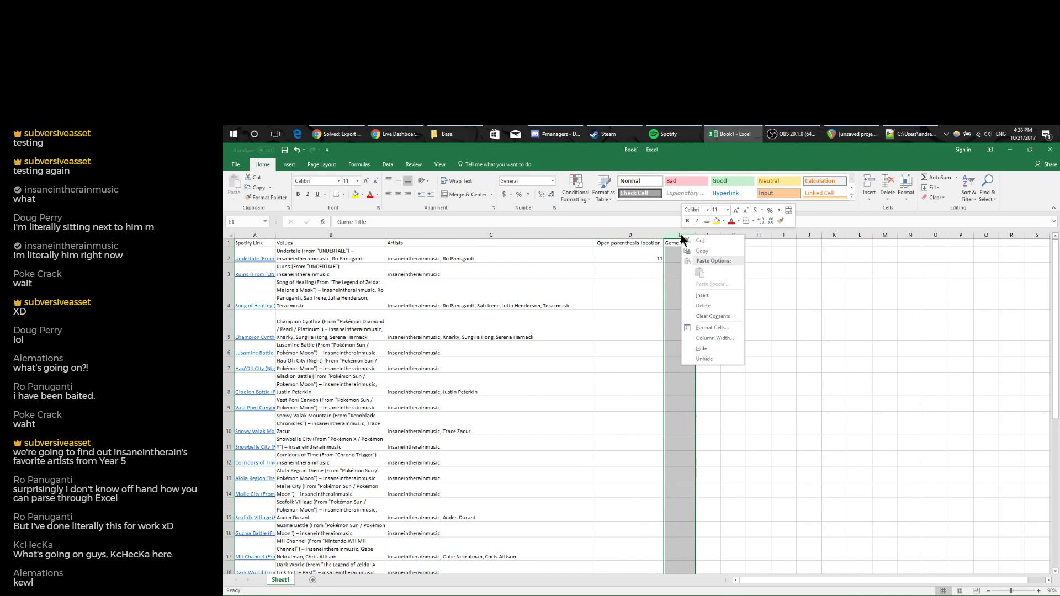
right_click(680, 237)
left_click(698, 293)
left_click(673, 243)
type("C")
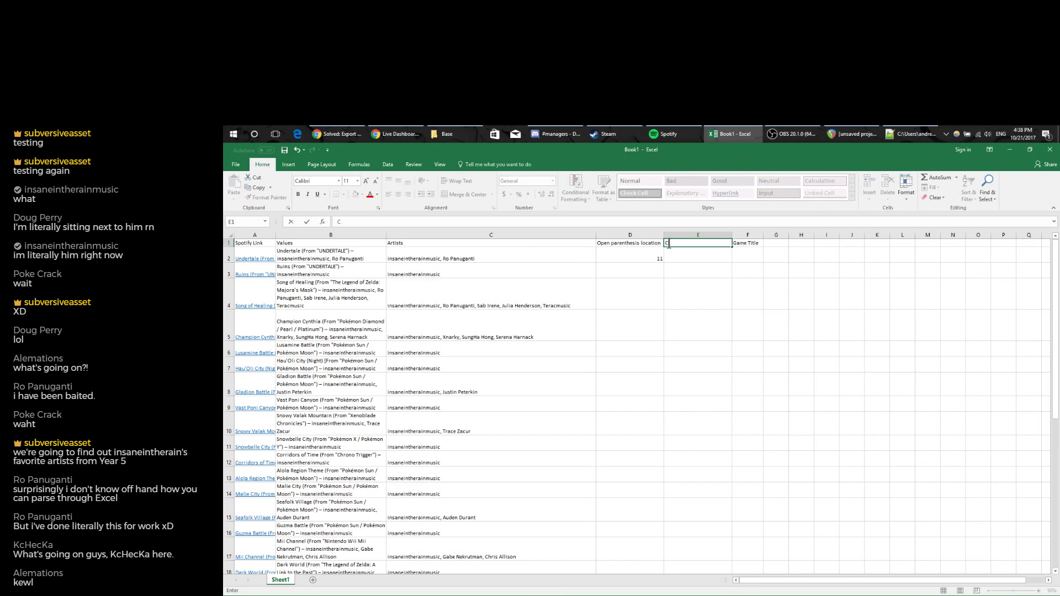
type("lose parenthesis location")
key("Return")
Enter =FIND(")",B2,1) in E2 and fill both position formulas D2:E2 down to row 31.
type("=fin")
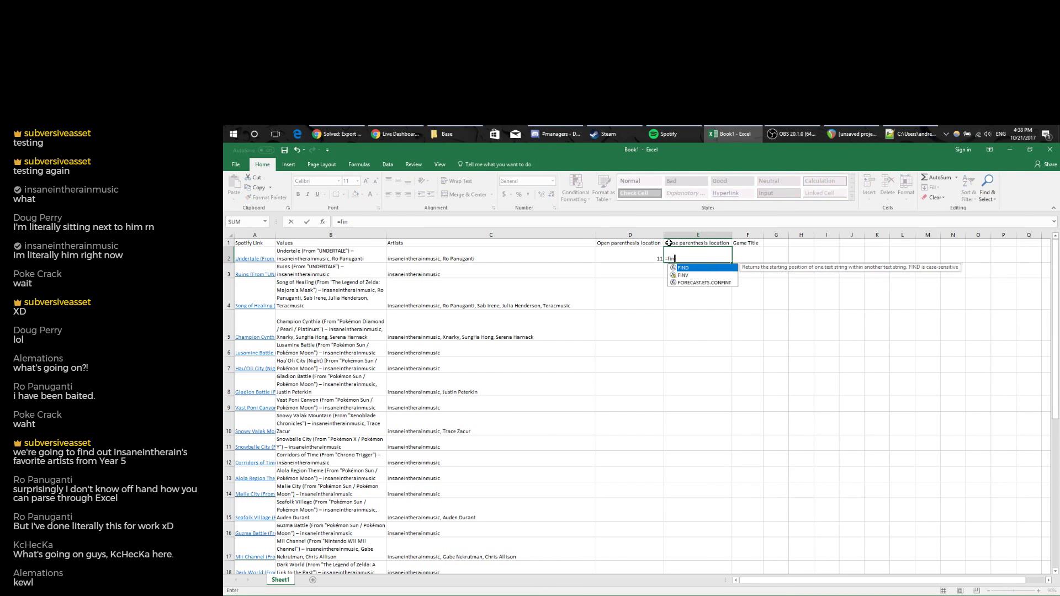
type("d(")
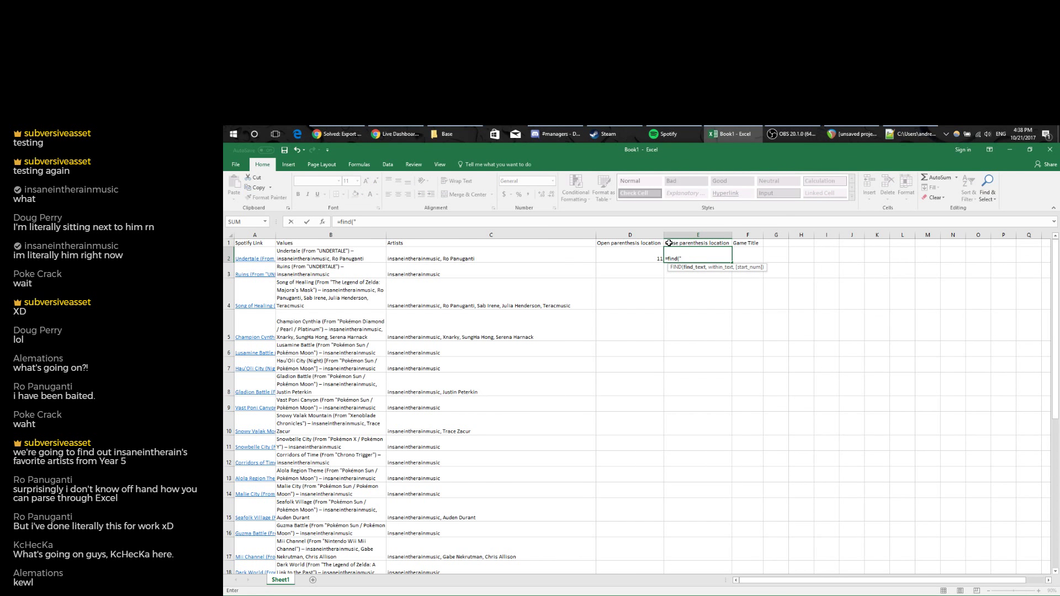
type("\")\",")
left_click(362, 254)
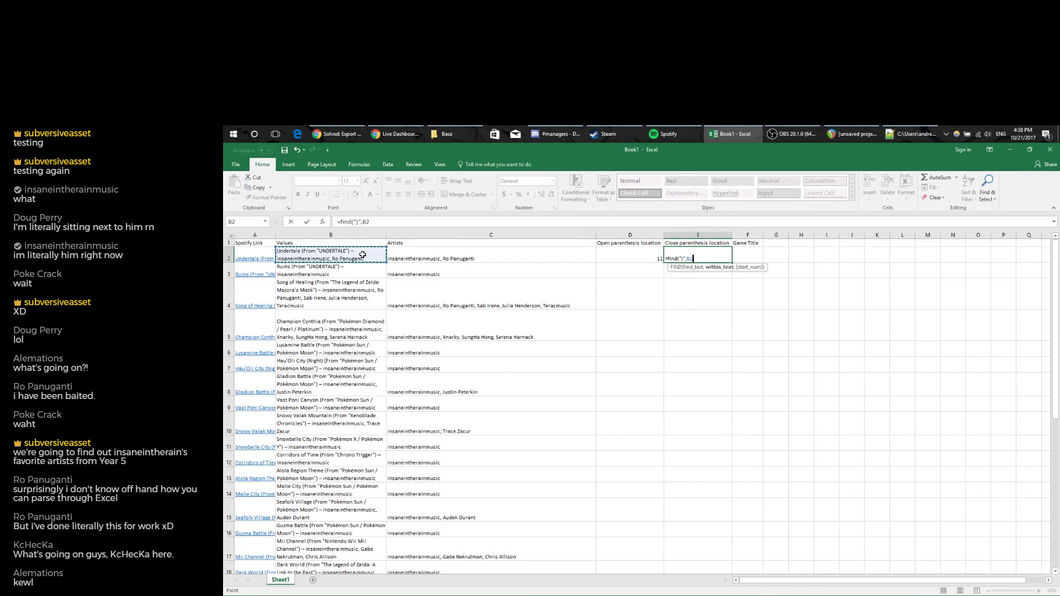
type(",")
type("1)")
key("Return")
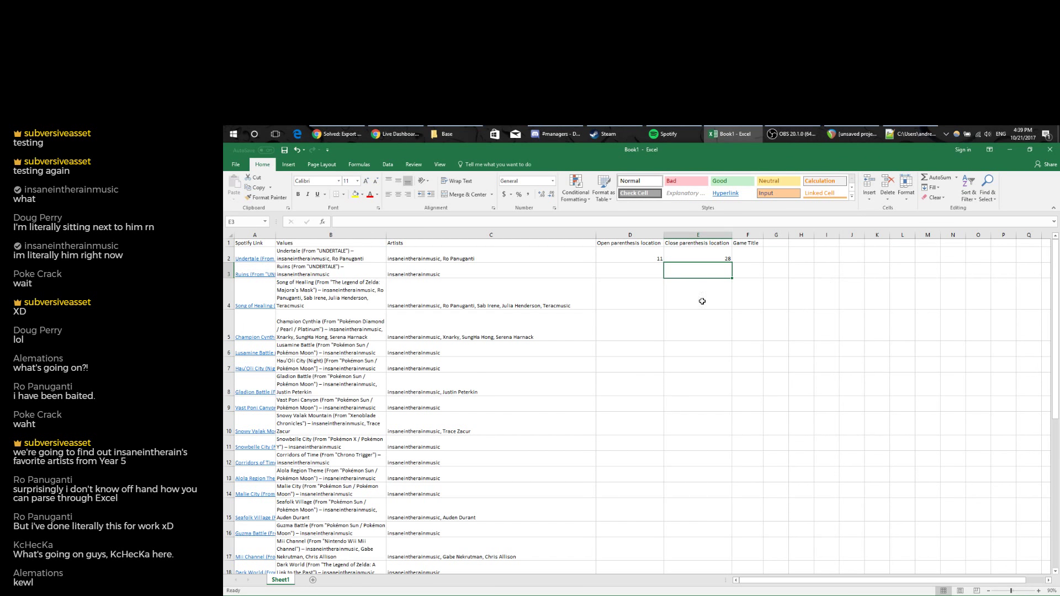
left_click(649, 255)
left_click_drag(649, 255, 699, 257)
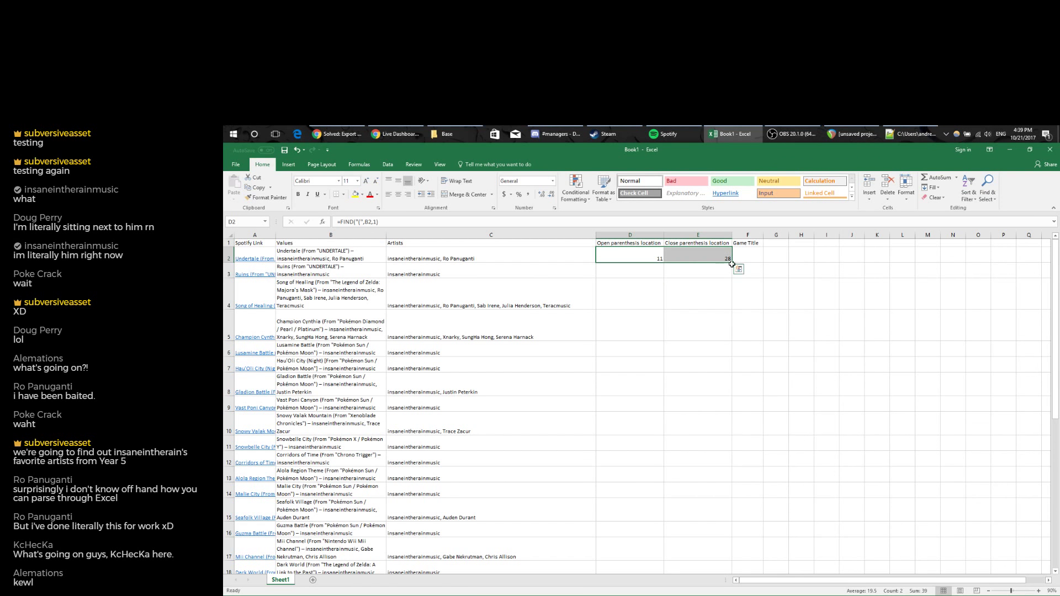
double_click(734, 263)
left_click(756, 259)
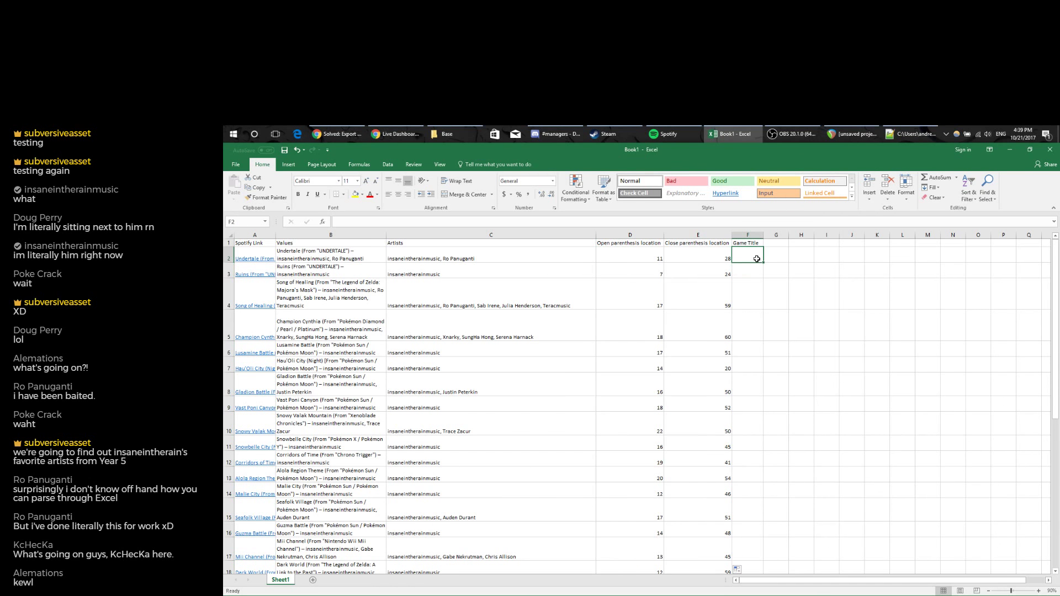
Enter =MID(B2,D2,E2-D2) in F2 so it returns (From "UNDERTALE" from B2.
type("=mid(")
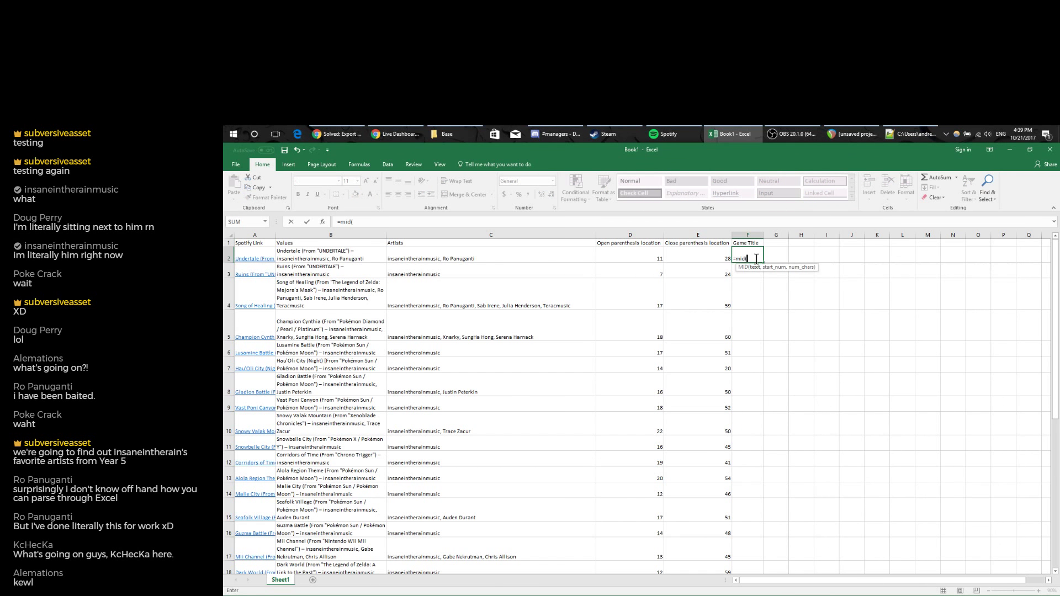
left_click(320, 256)
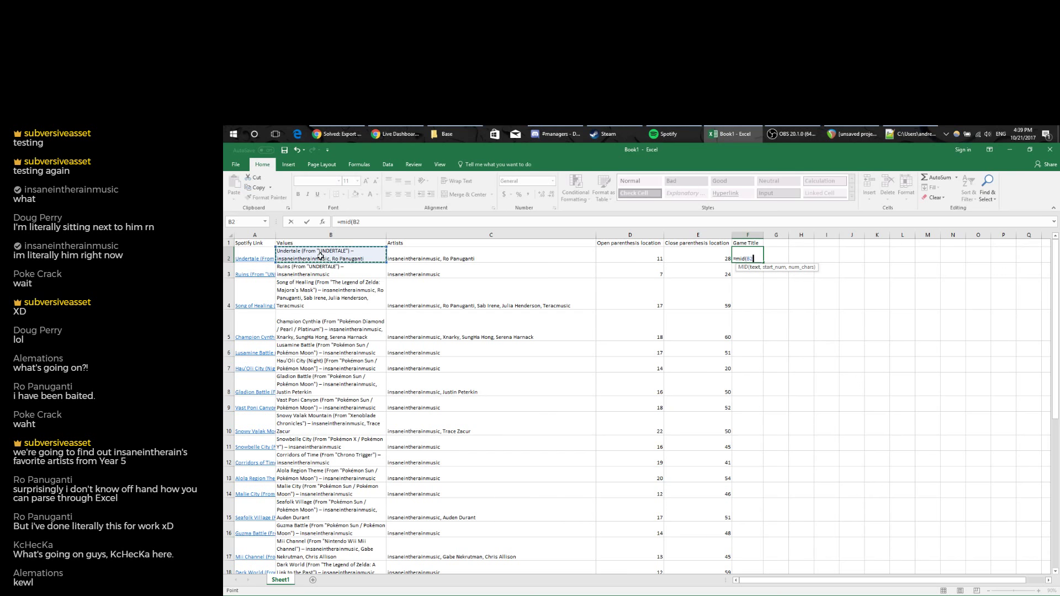
type(",")
left_click(635, 256)
type(",")
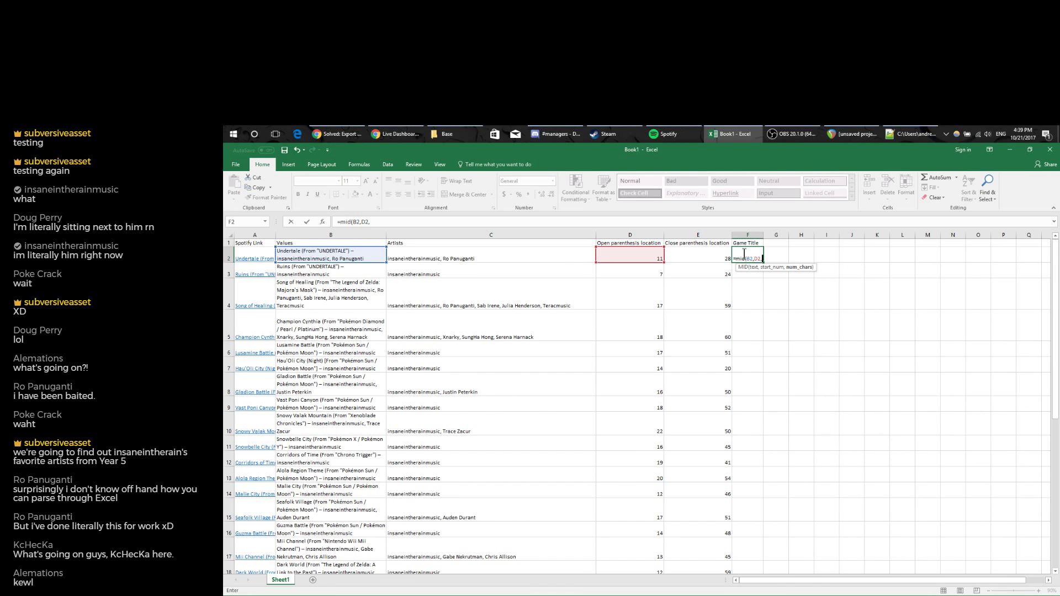
left_click(717, 255)
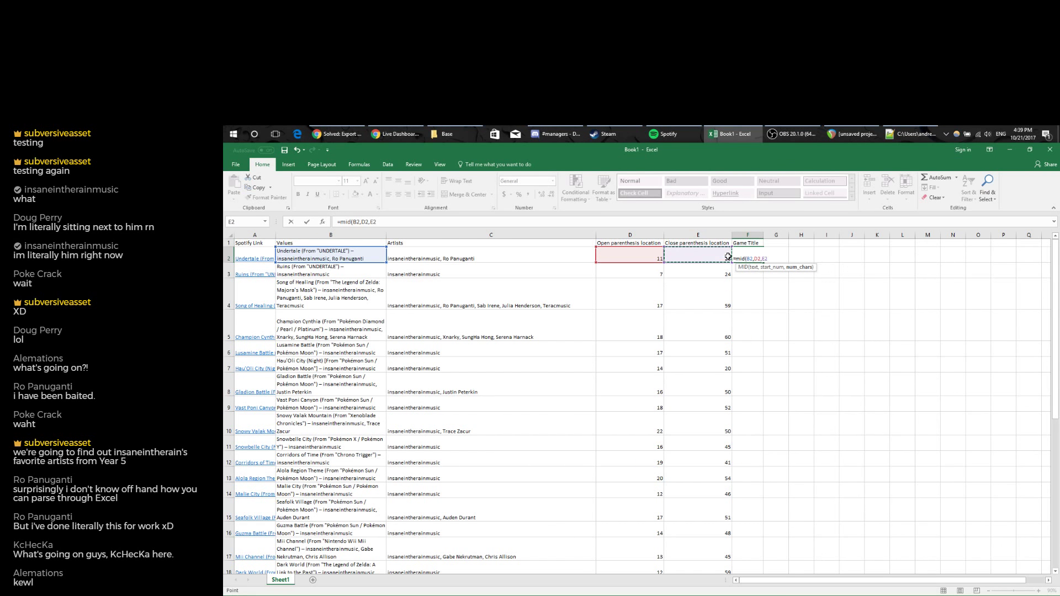
type("-")
left_click(622, 260)
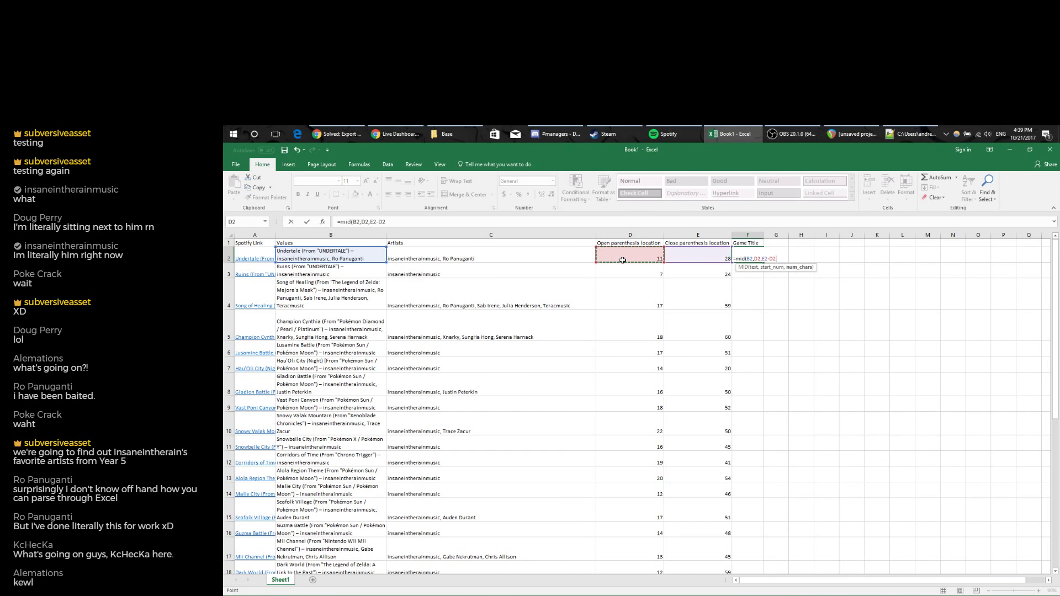
key("Return")
left_click(743, 257)
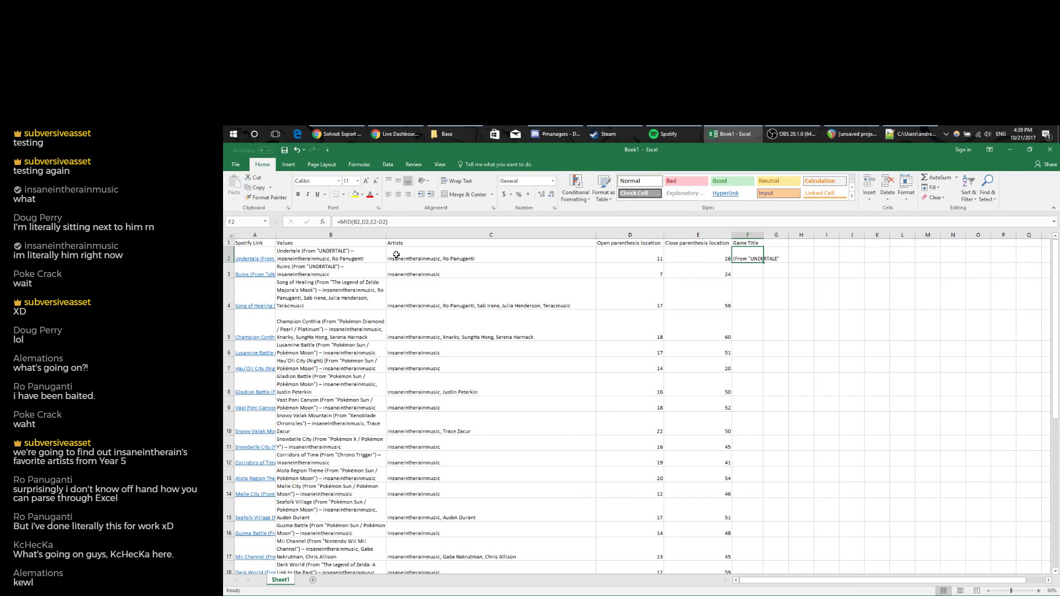
Edit F2's MID formula to add 2 to the start and subtract 1 from the length.
left_click(354, 221)
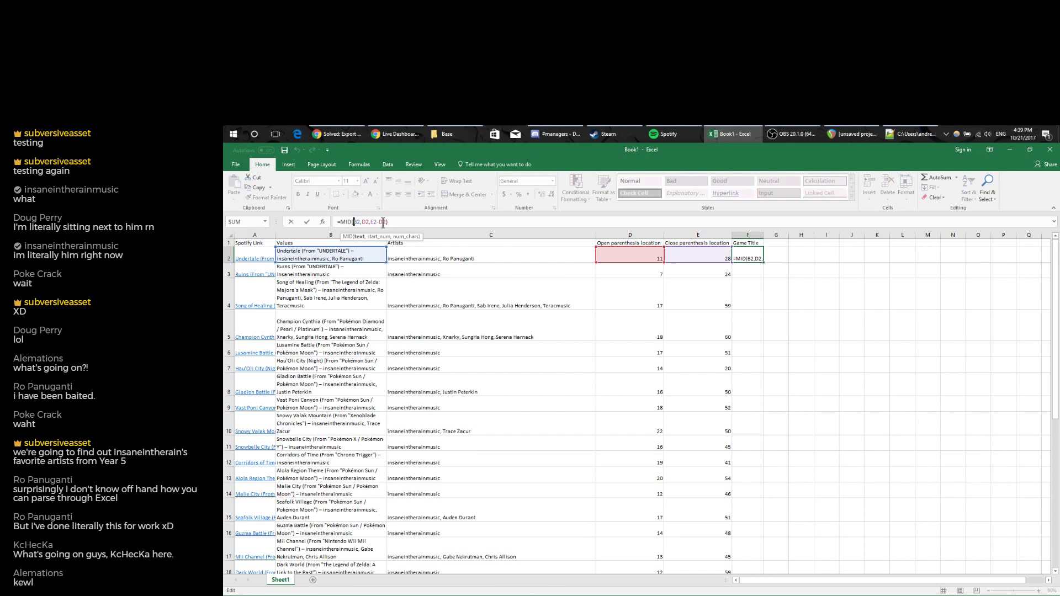
left_click(370, 221)
type("+2")
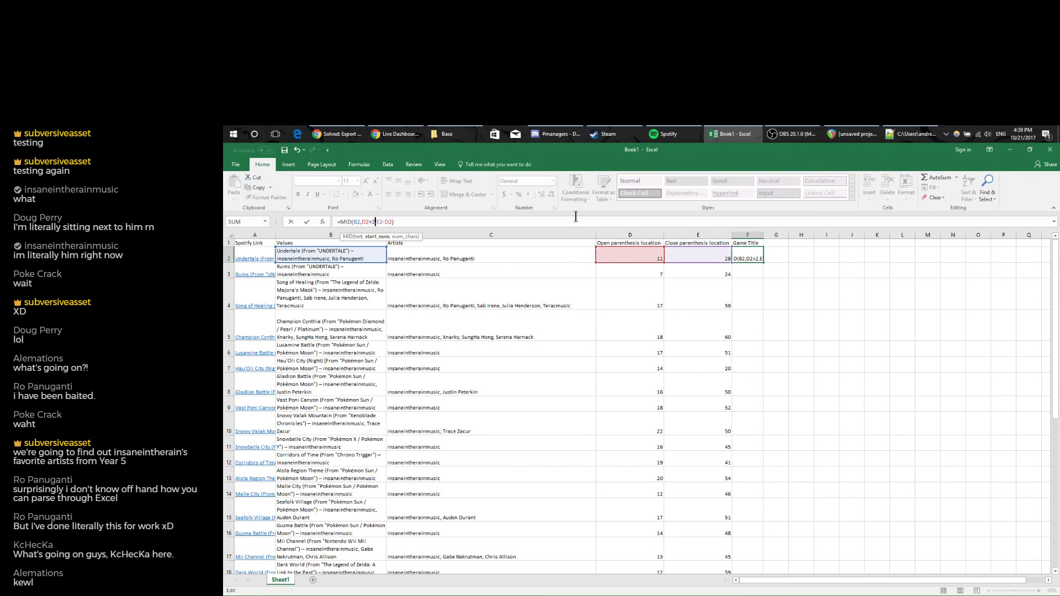
left_click(430, 225)
type("-1")
key("Return")
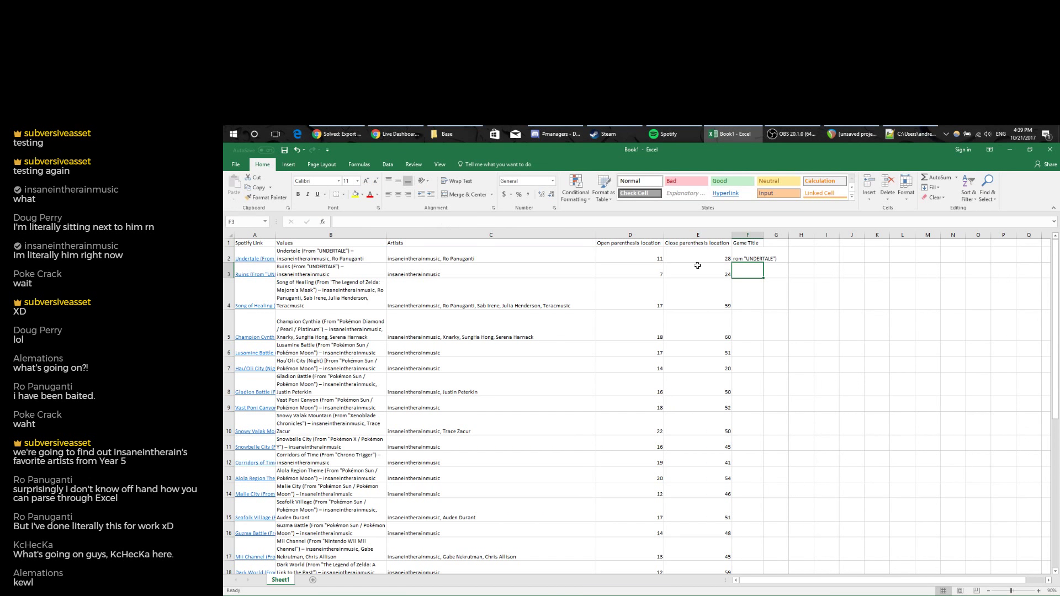
Correct the start offset to 1 so F2 reads =MID(B2,D2+1,E2-D2-1).
left_click(397, 222)
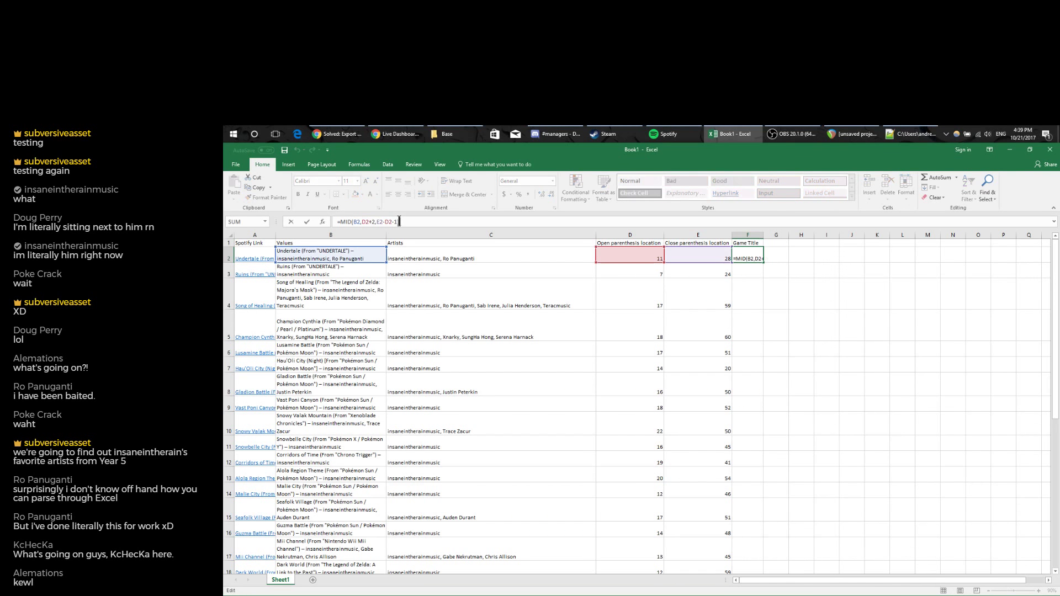
left_click(354, 222)
left_click(369, 221)
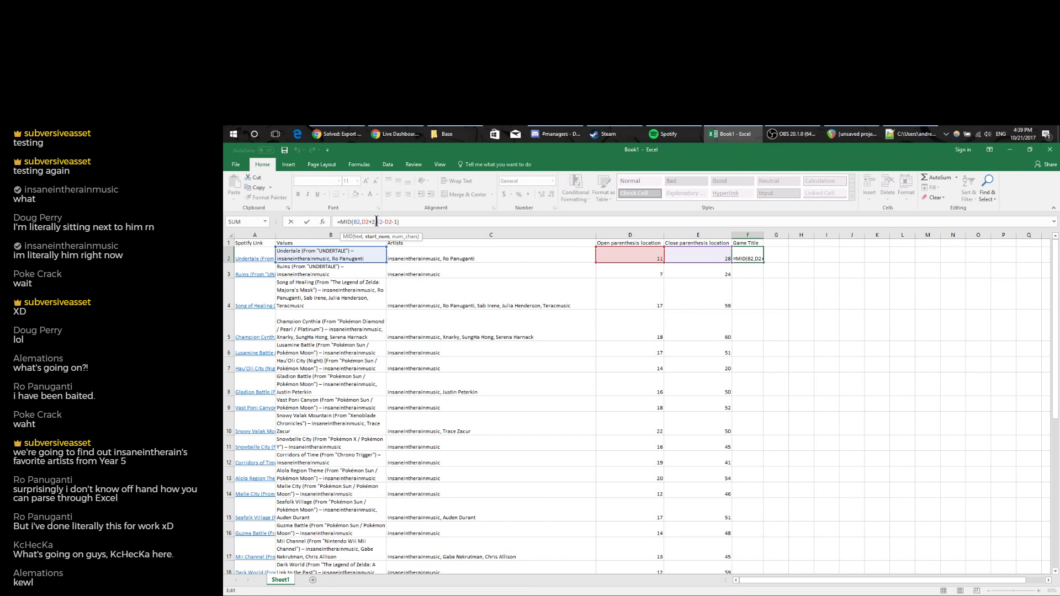
key("BackSpace")
type("1")
key("Return")
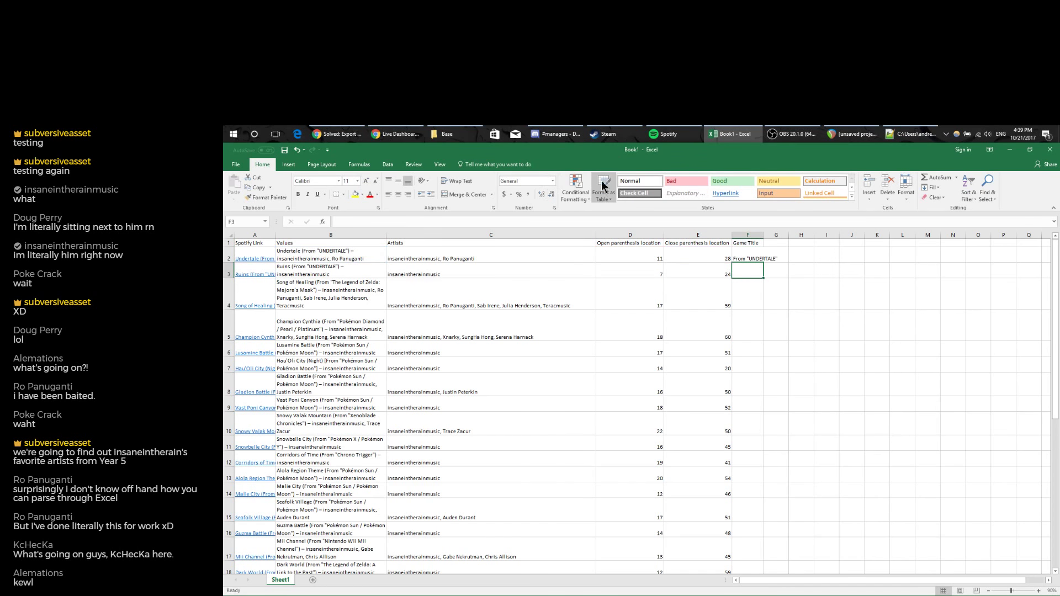
left_click(763, 258)
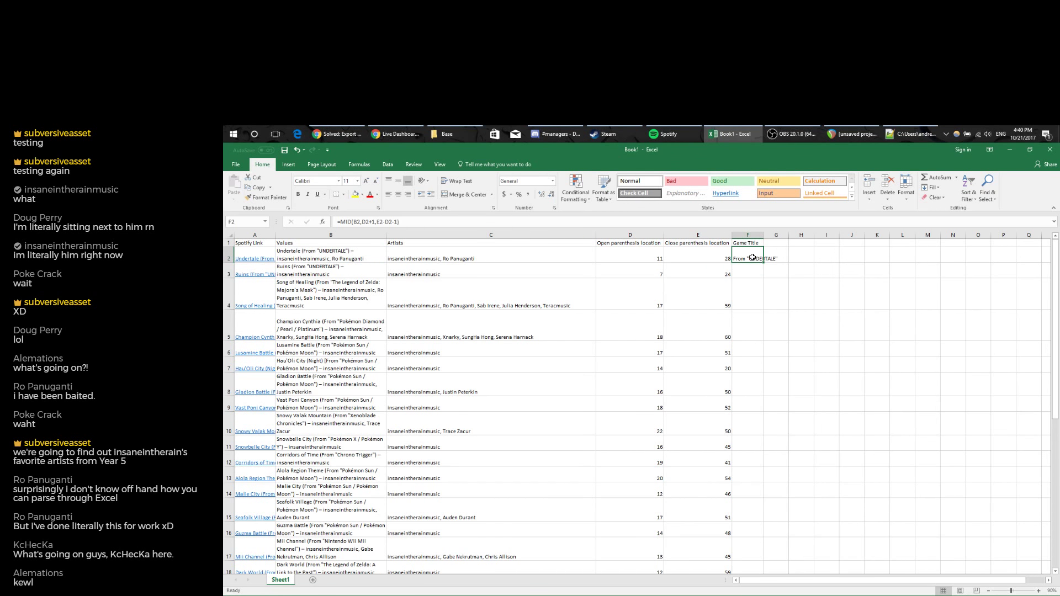
scroll(752, 270, "down", 7)
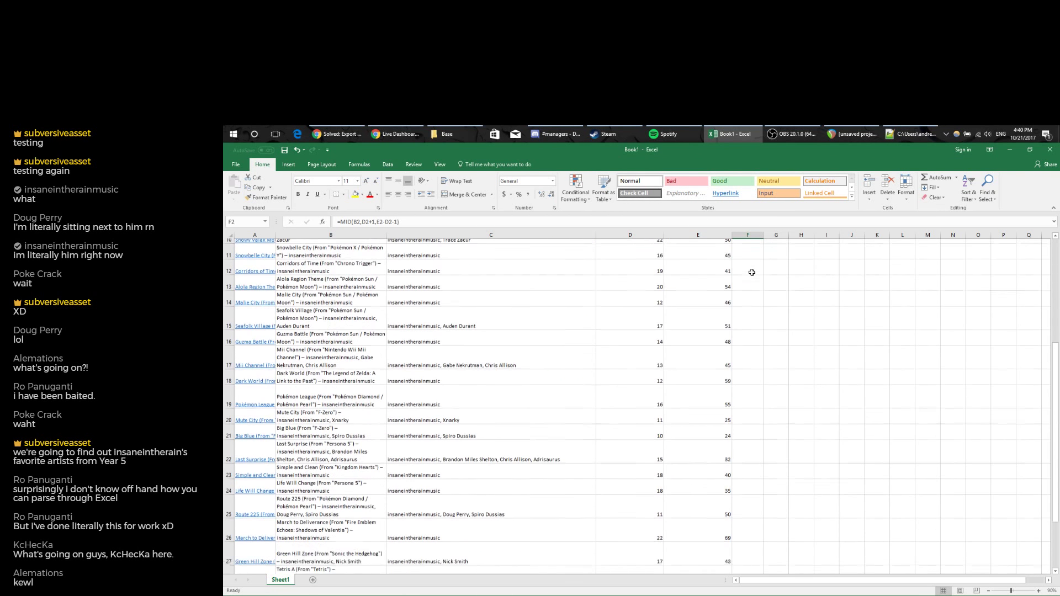
scroll(751, 274, "up", 7)
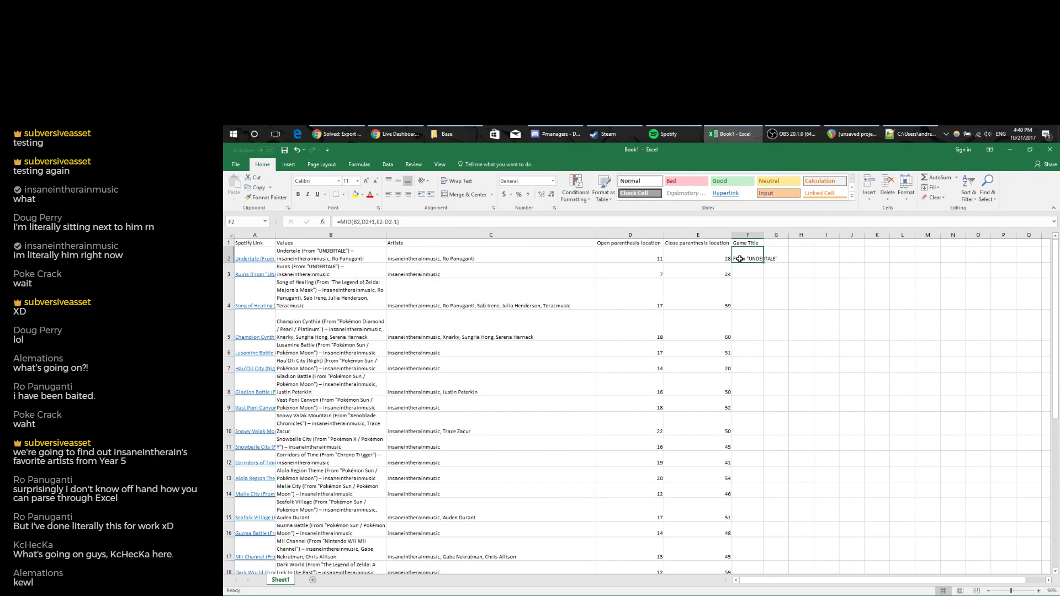
left_click(374, 221)
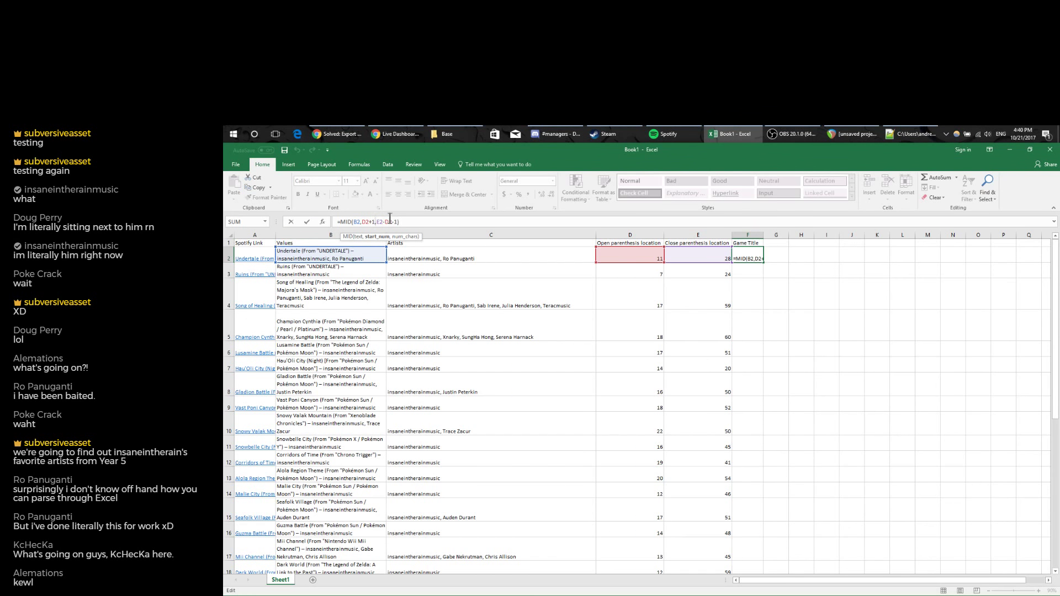
key("Return")
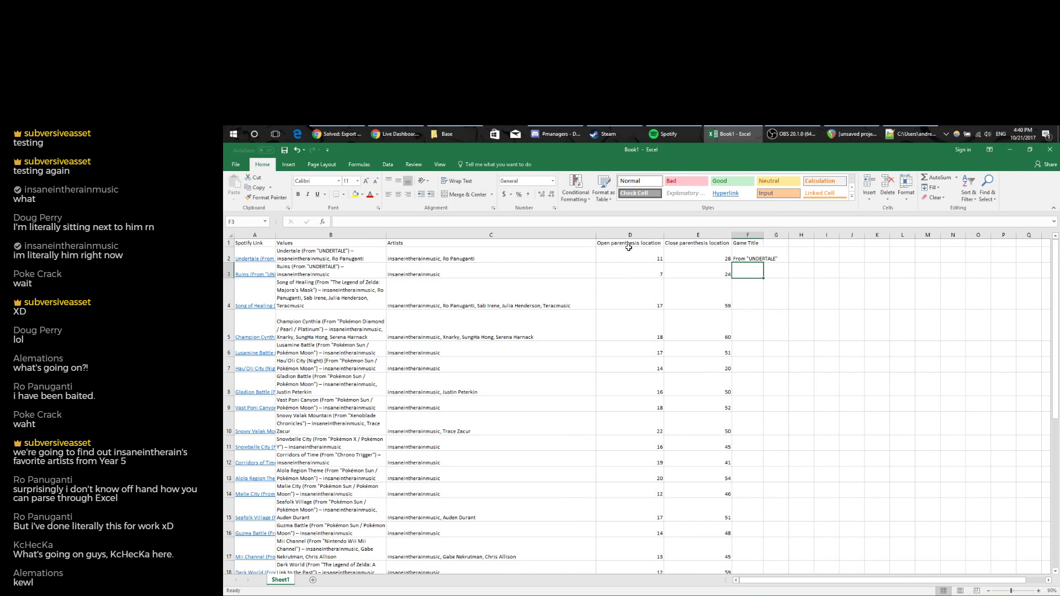
left_click(628, 244)
Rename the D1 header to 'First quotation location'.
left_click_drag(389, 222, 225, 217)
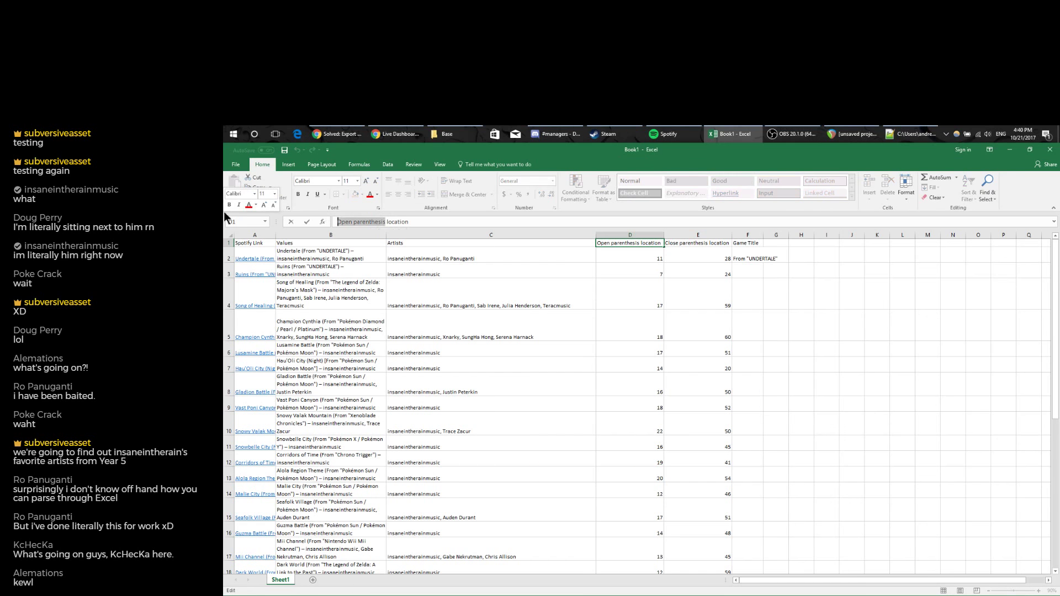
type("First quotation")
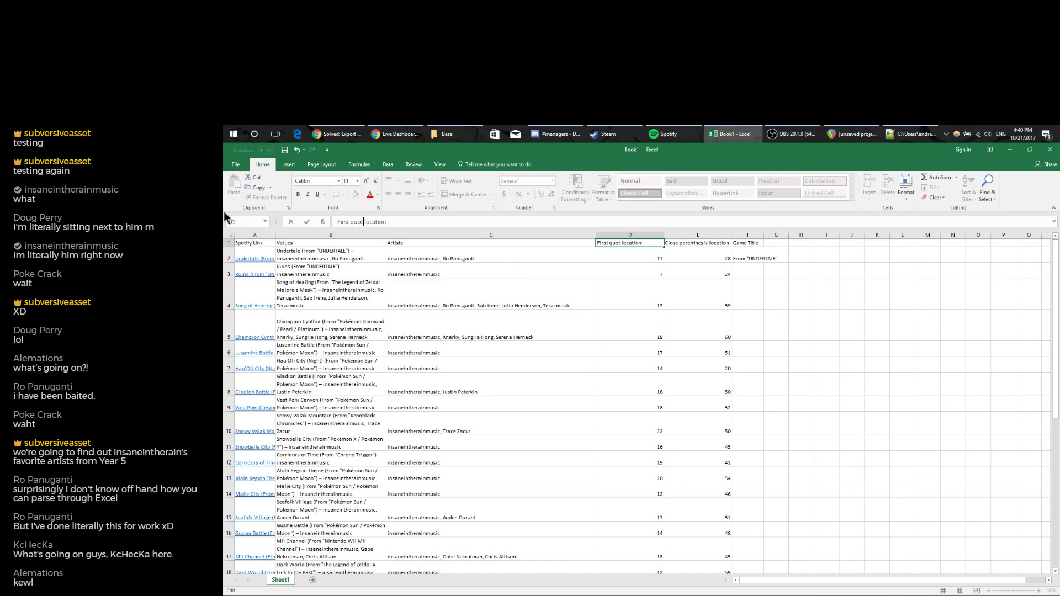
key("Return")
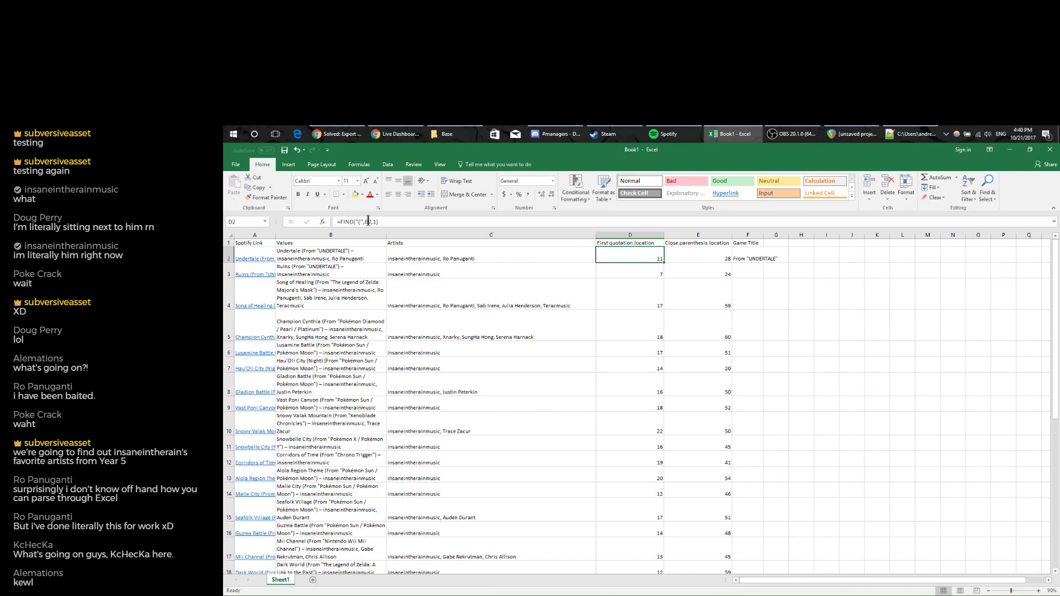
Change D2 to =FIND("""",B2,1) and accept Excel's correction, giving 17.
left_click(363, 220)
left_click(363, 219)
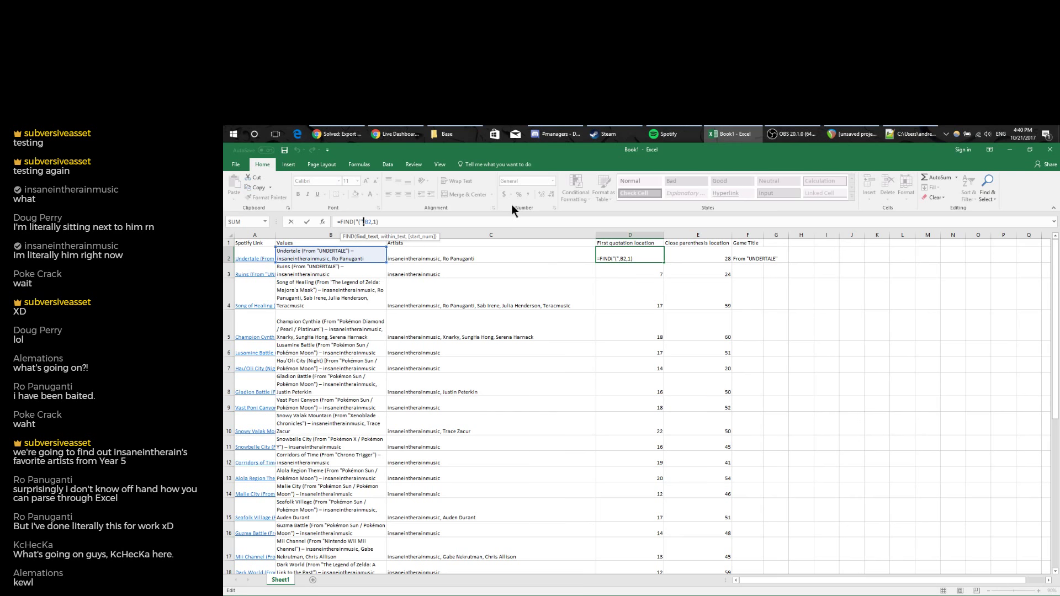
type("\"")
key("Return")
key("Up")
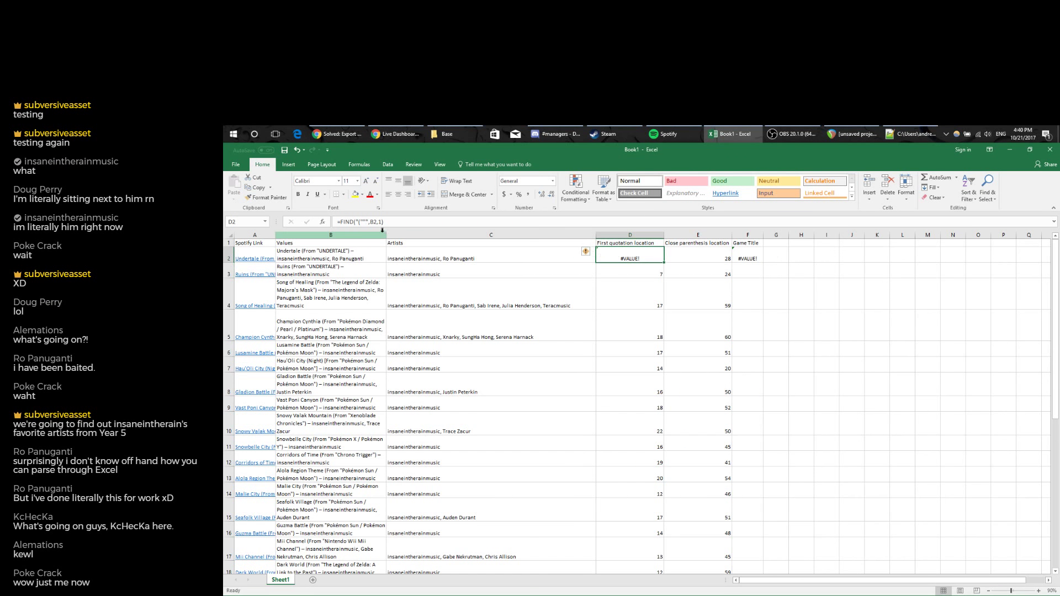
left_click(359, 221)
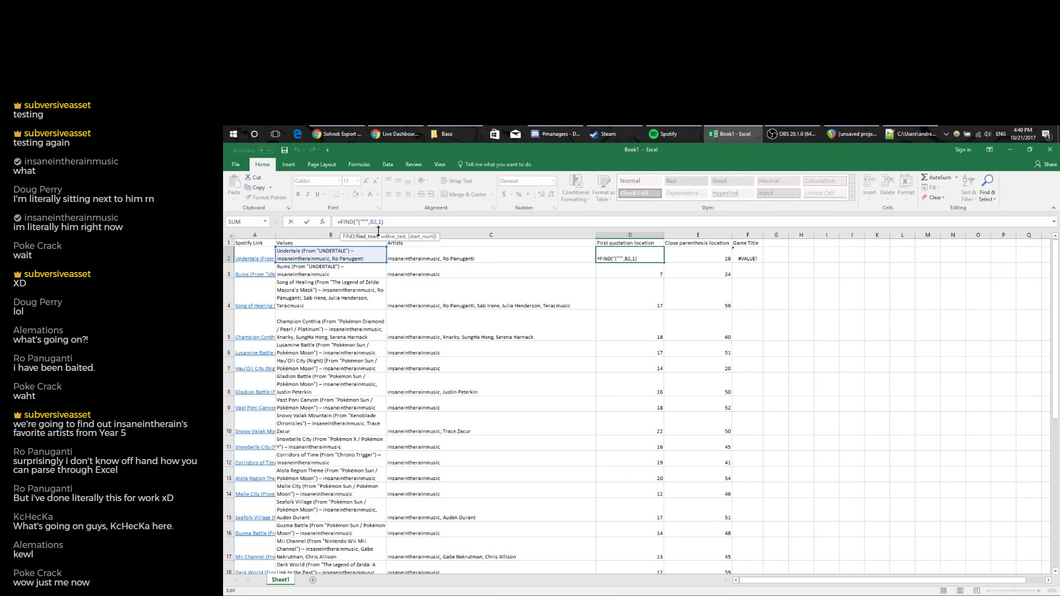
key("Return")
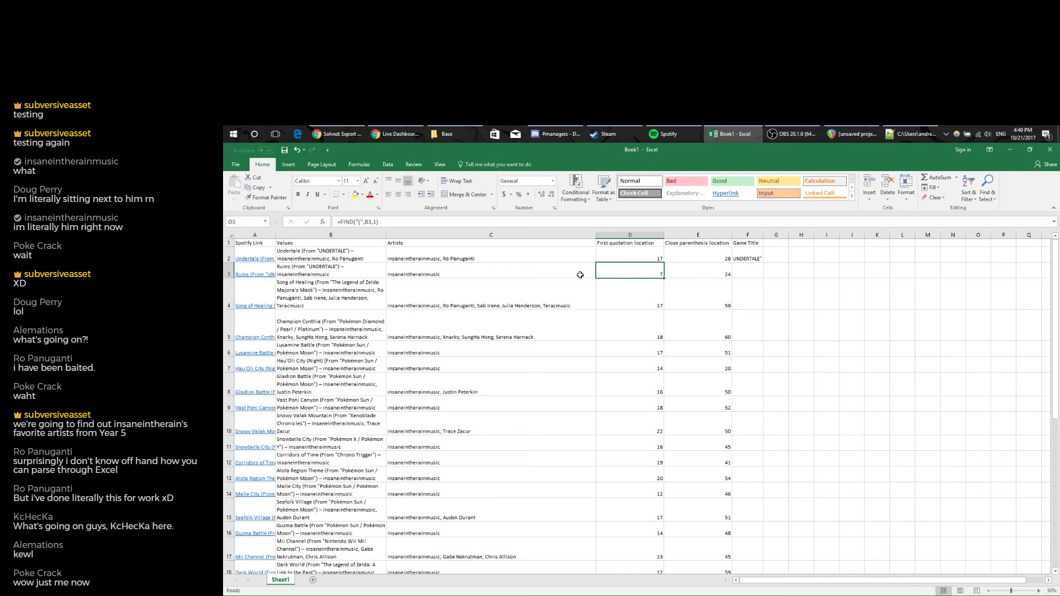
left_click(633, 257)
Fill column D's quotation formula down and change F2 to =MID(B2,D2+1,E2-D2-2).
double_click(663, 263)
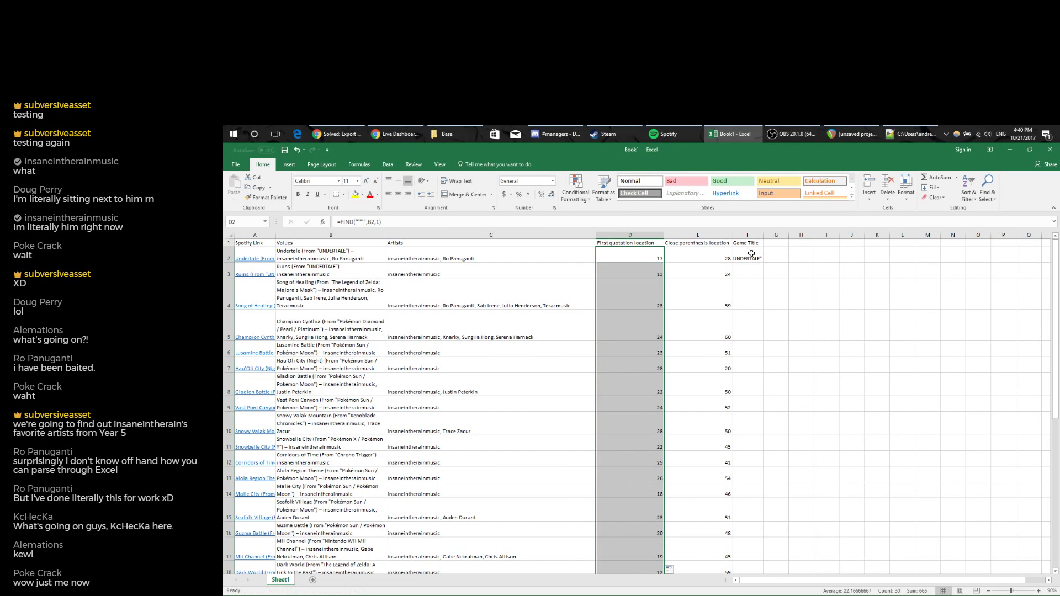
left_click(757, 255)
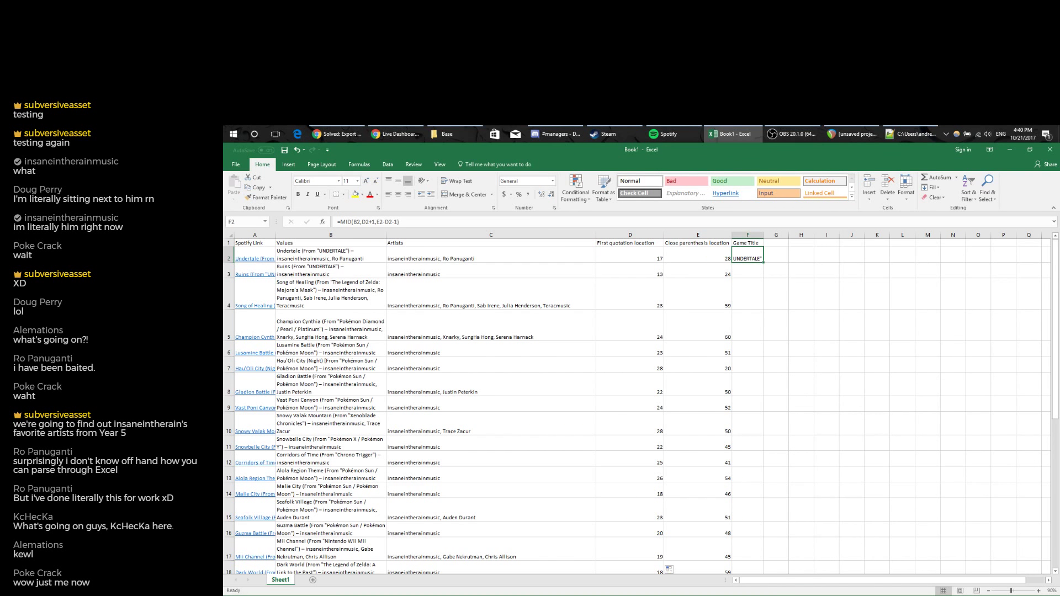
left_click(396, 221)
key("BackSpace")
type("2")
key("Return")
Fill F2's title formula down column F, revealing #VALUE! in F7.
left_click(752, 258)
double_click(764, 262)
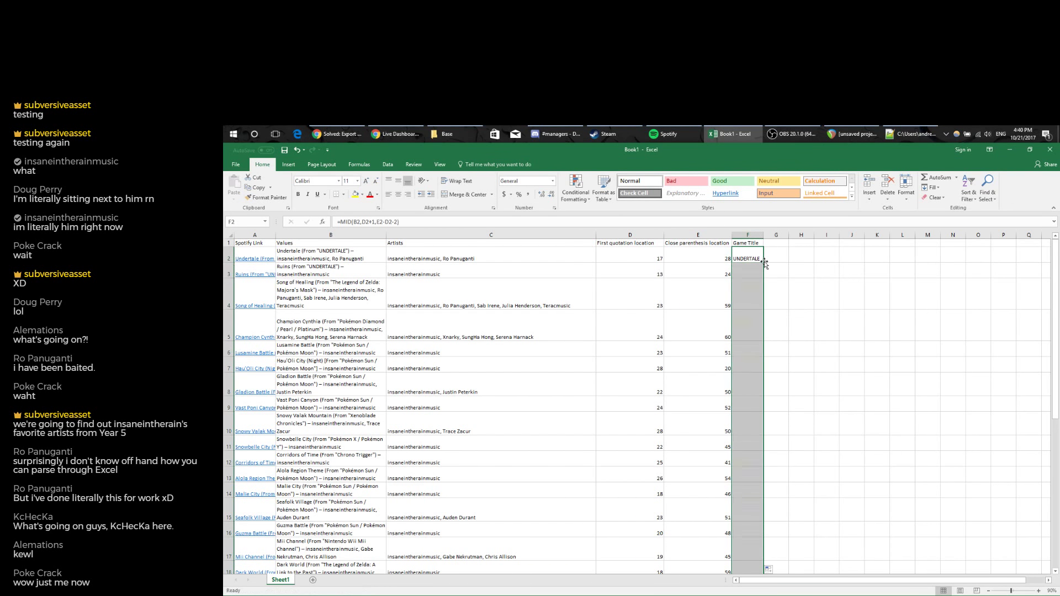
left_click(747, 363)
left_click(747, 364)
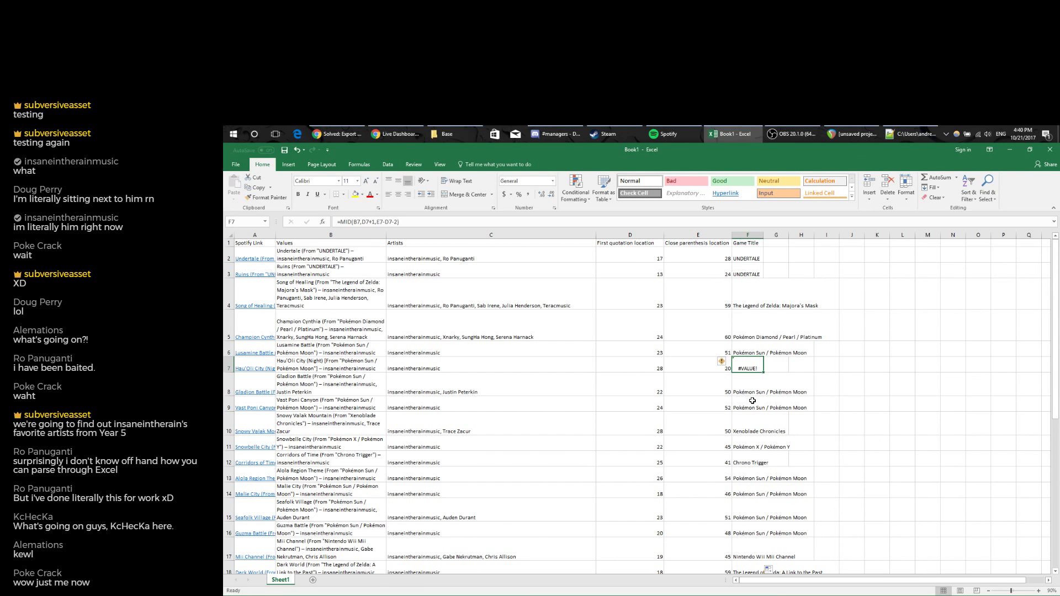
Autofit column F to the longest game title and inspect row 7's source text.
double_click(763, 235)
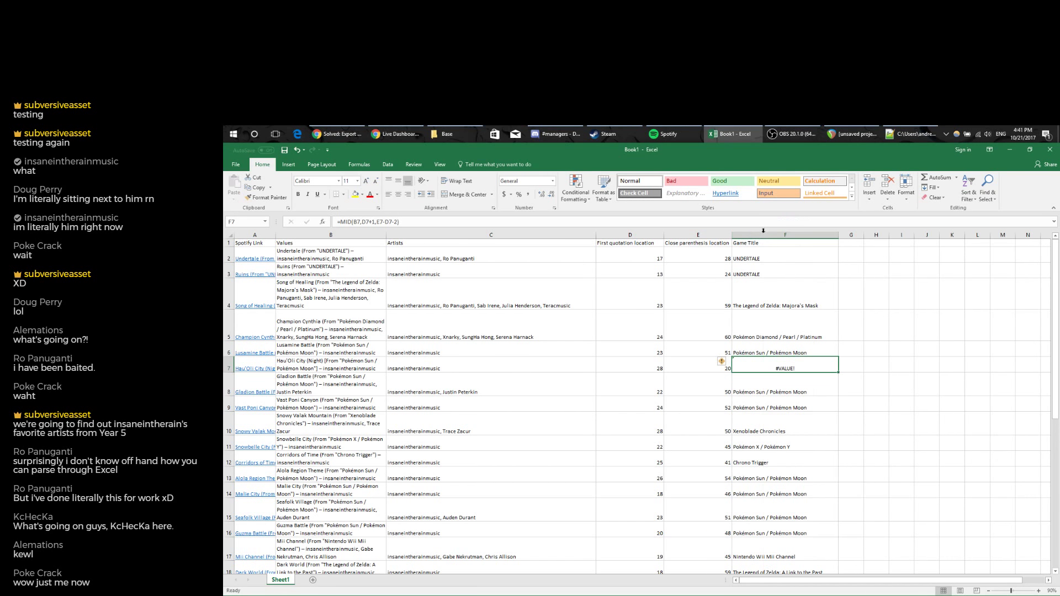
scroll(759, 269, "down", 6)
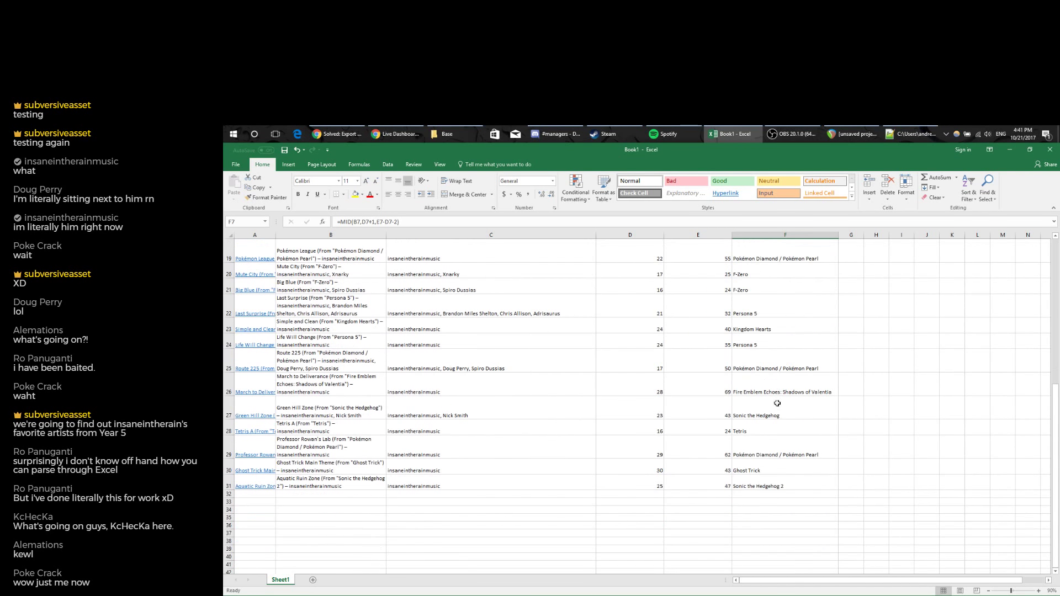
scroll(781, 485, "up", 4)
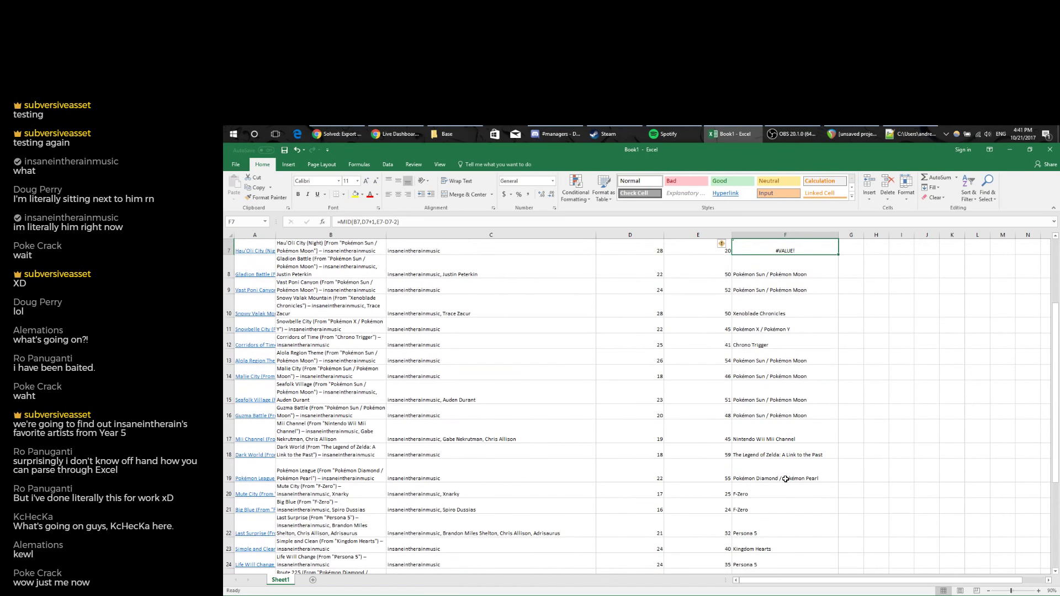
scroll(789, 479, "up", 2)
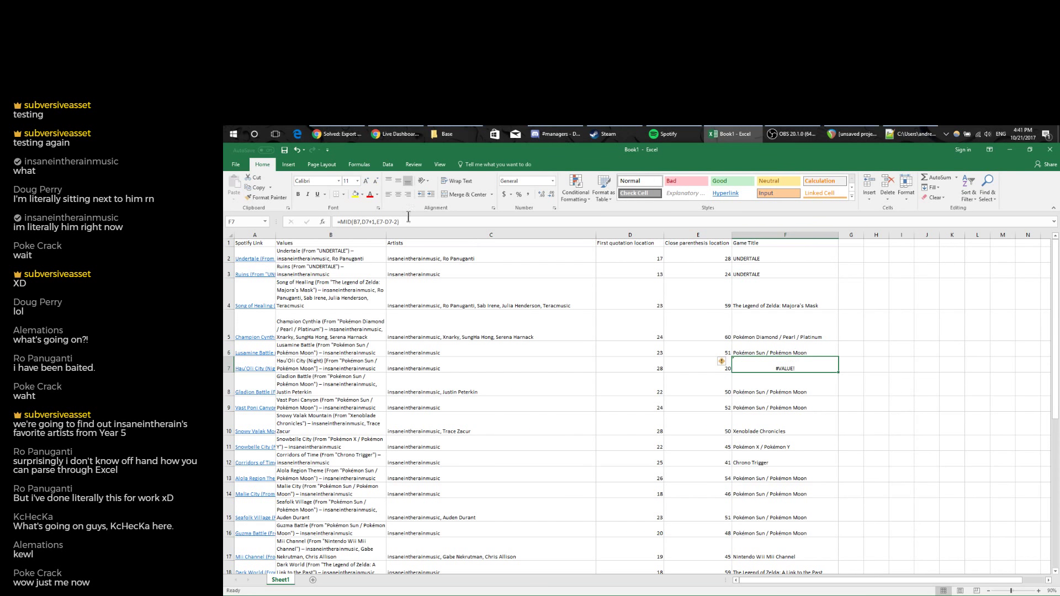
left_click(341, 365)
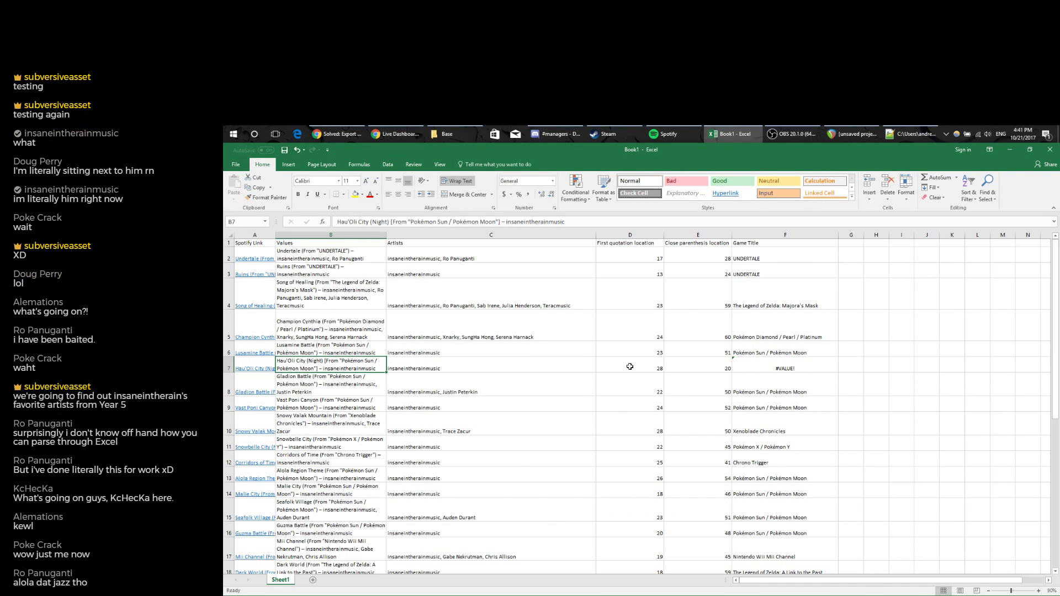
Change E7 to =FIND(")",B7,28) so the search starts at position 28.
left_click(698, 368)
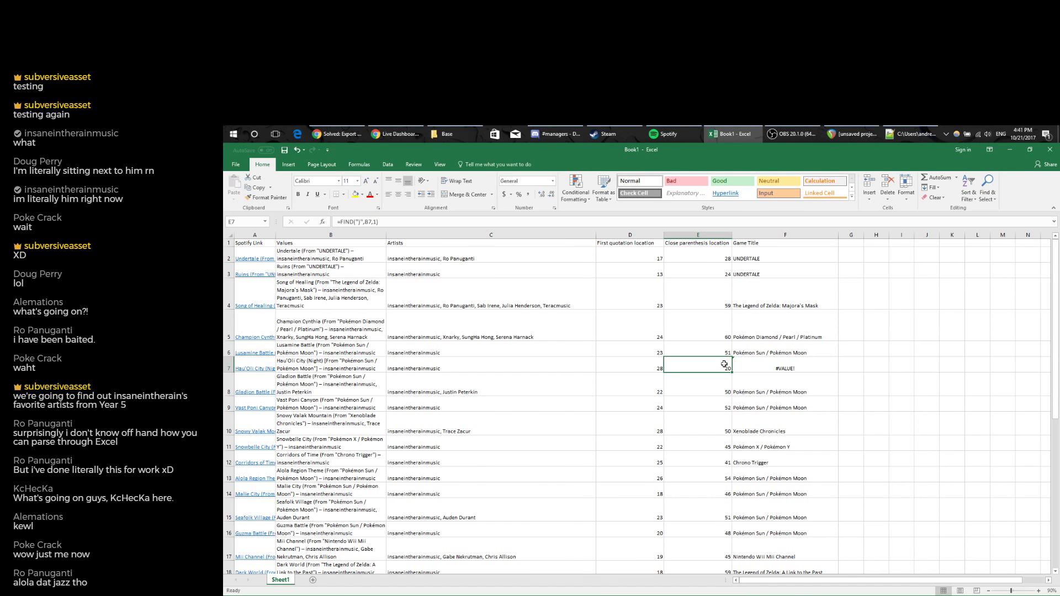
left_click(370, 221)
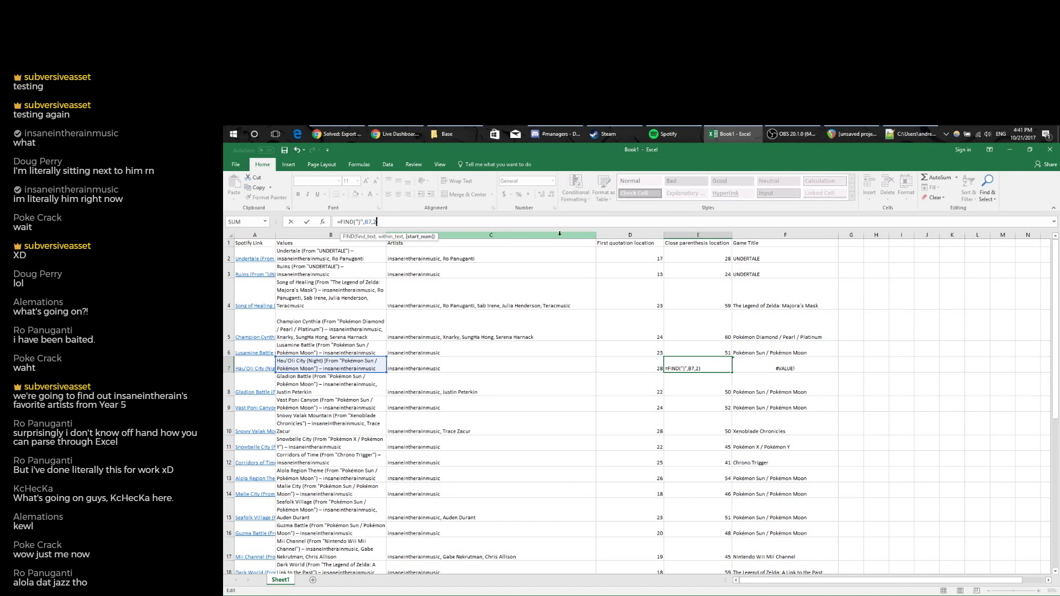
key("Return")
left_click(709, 364)
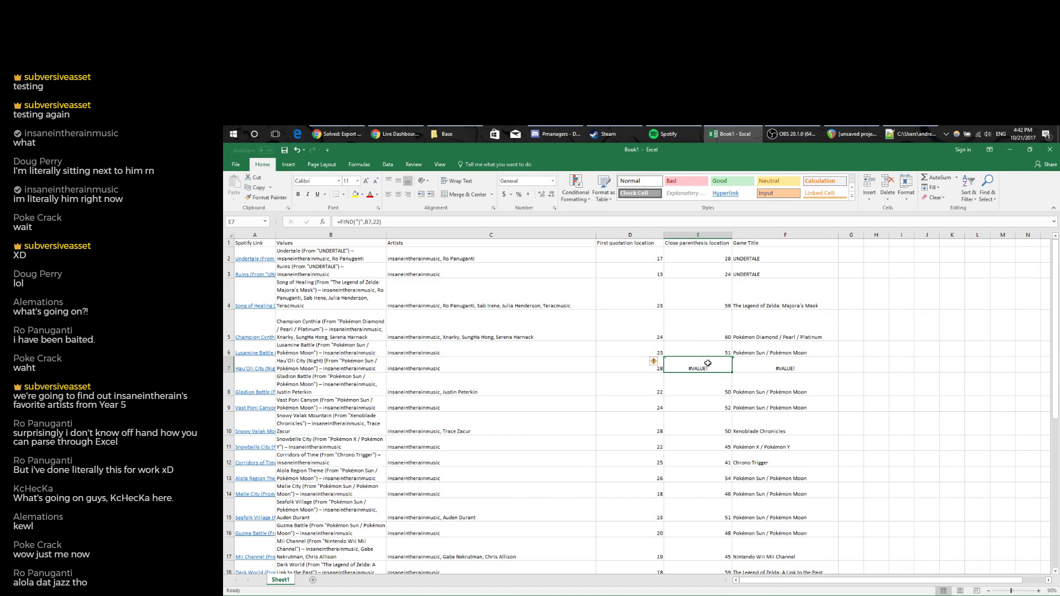
left_click(374, 221)
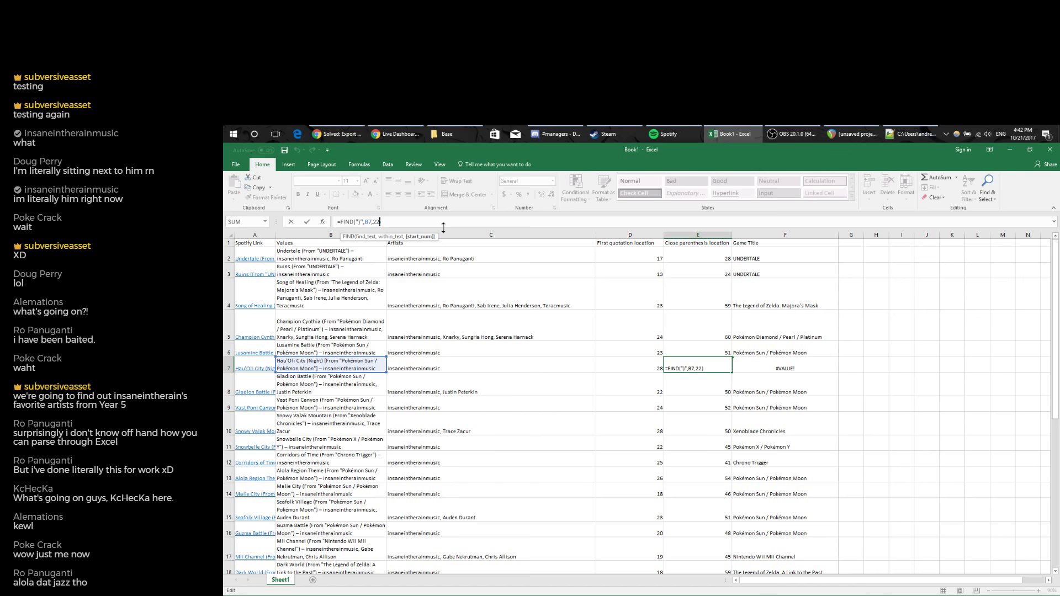
key("Return")
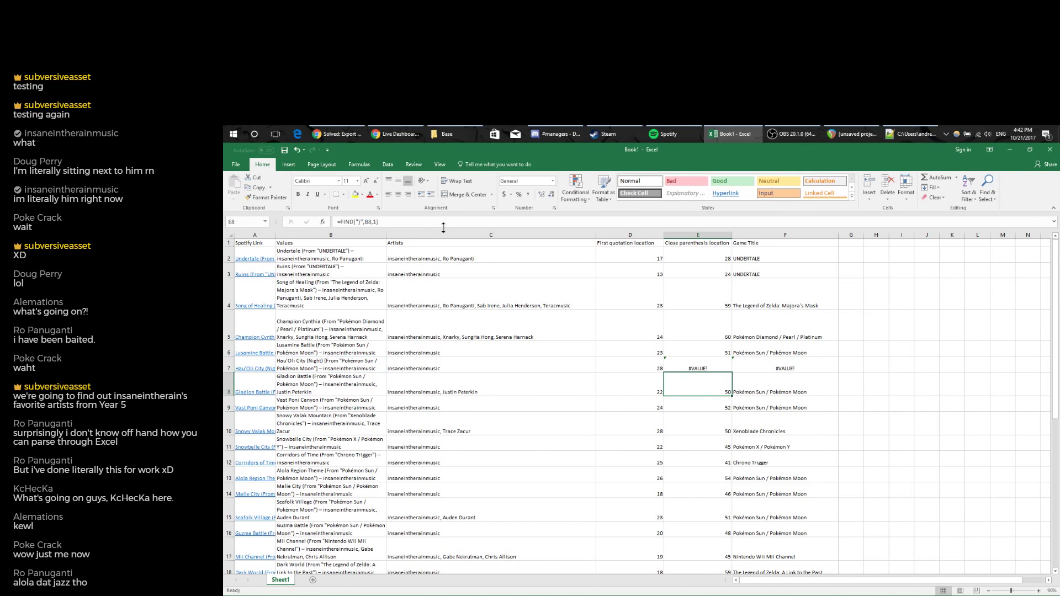
left_click(726, 362)
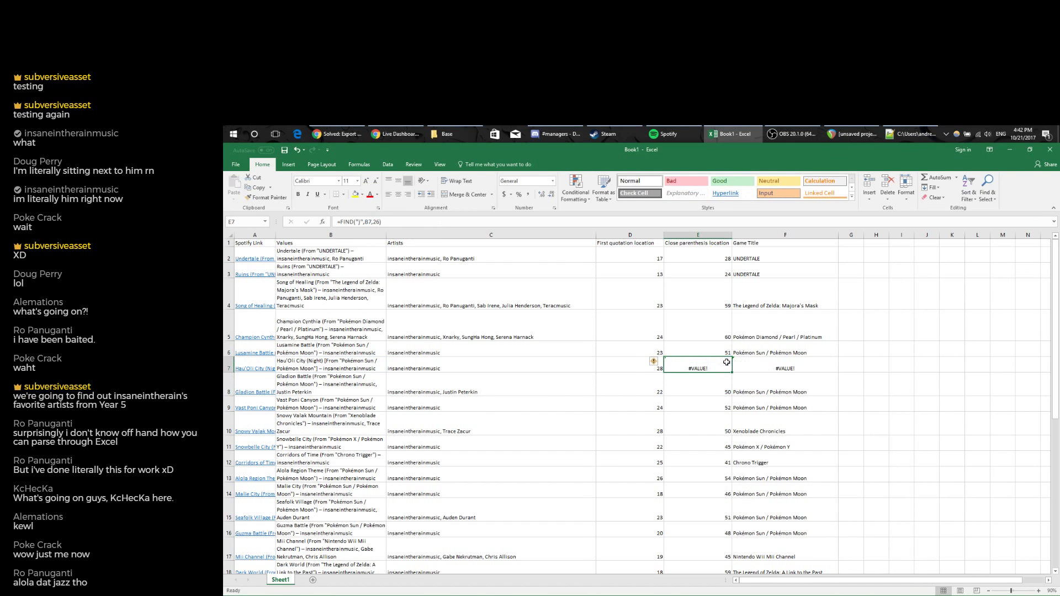
left_click(377, 222)
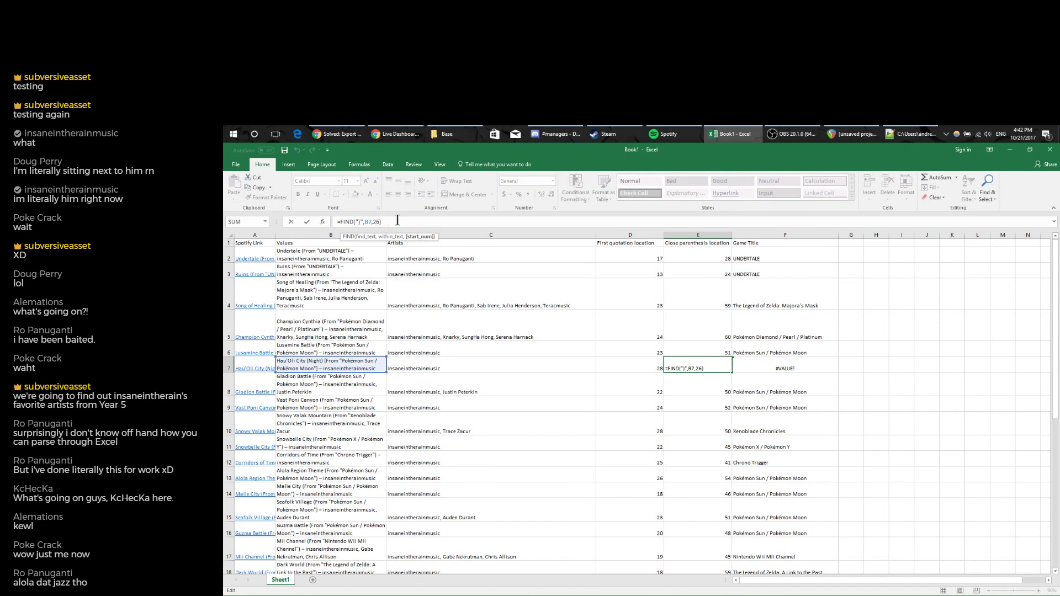
key("BackSpace")
key("Return")
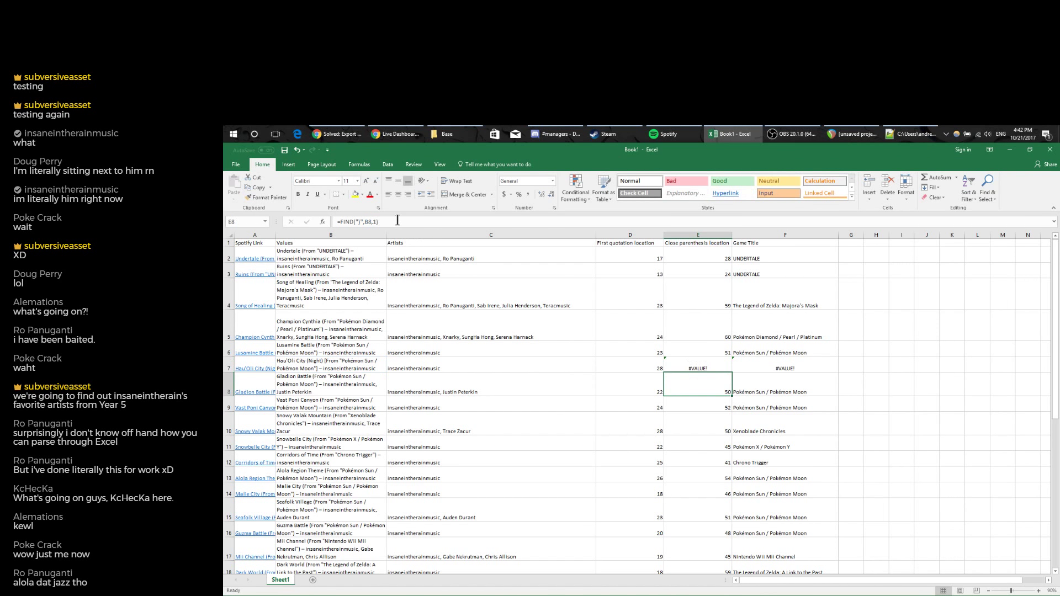
left_click(713, 362)
left_click(386, 221)
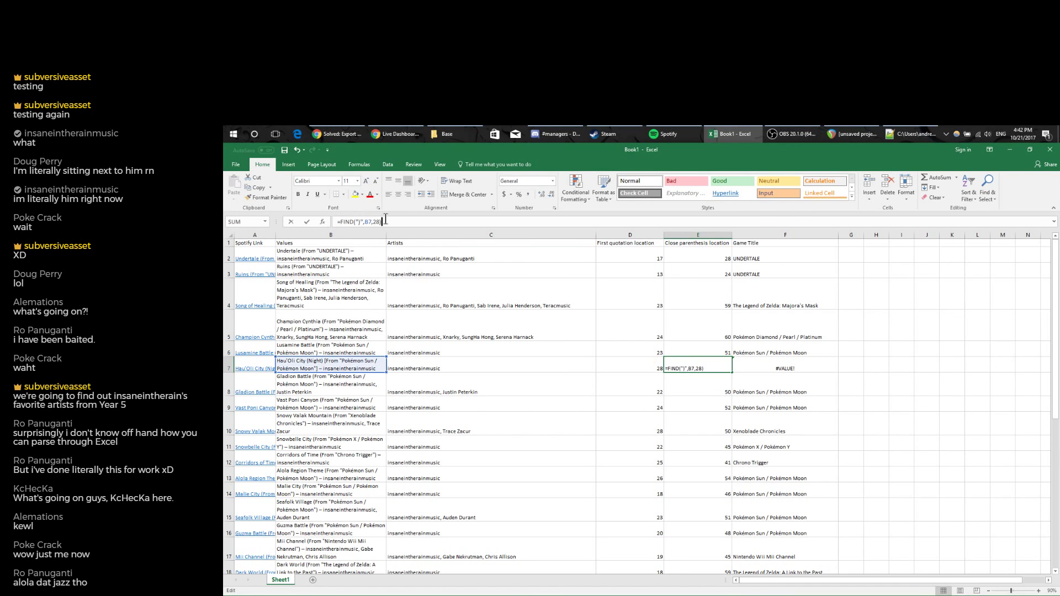
Switch between the Data and Formulas ribbons and inspect F5 and E7's #VALUE! error.
left_click(387, 165)
left_click(359, 165)
left_click(323, 165)
left_click(359, 164)
left_click(387, 164)
left_click(772, 342)
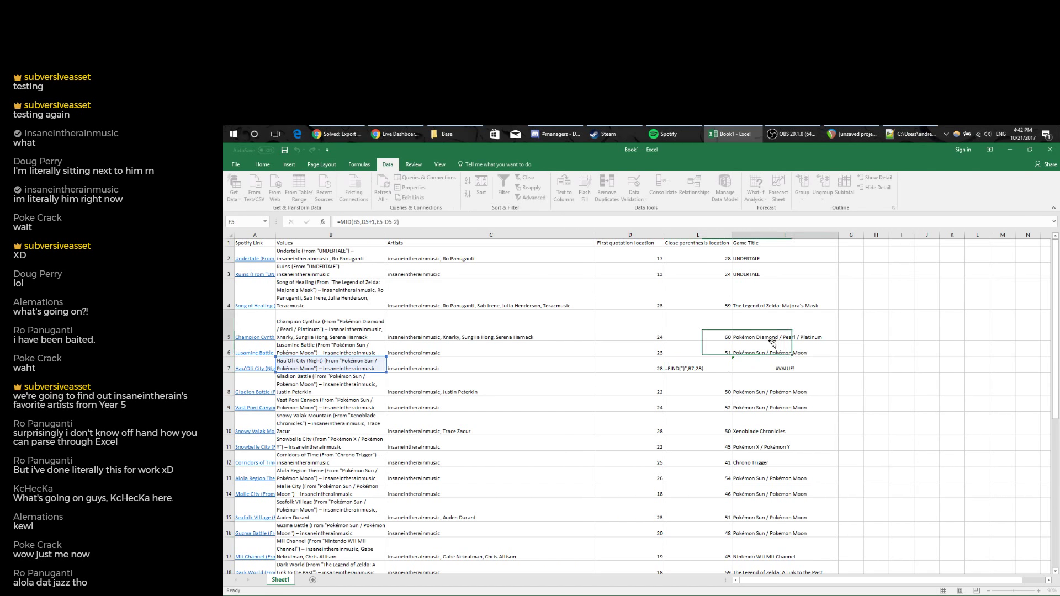
left_click(697, 368)
left_click(359, 164)
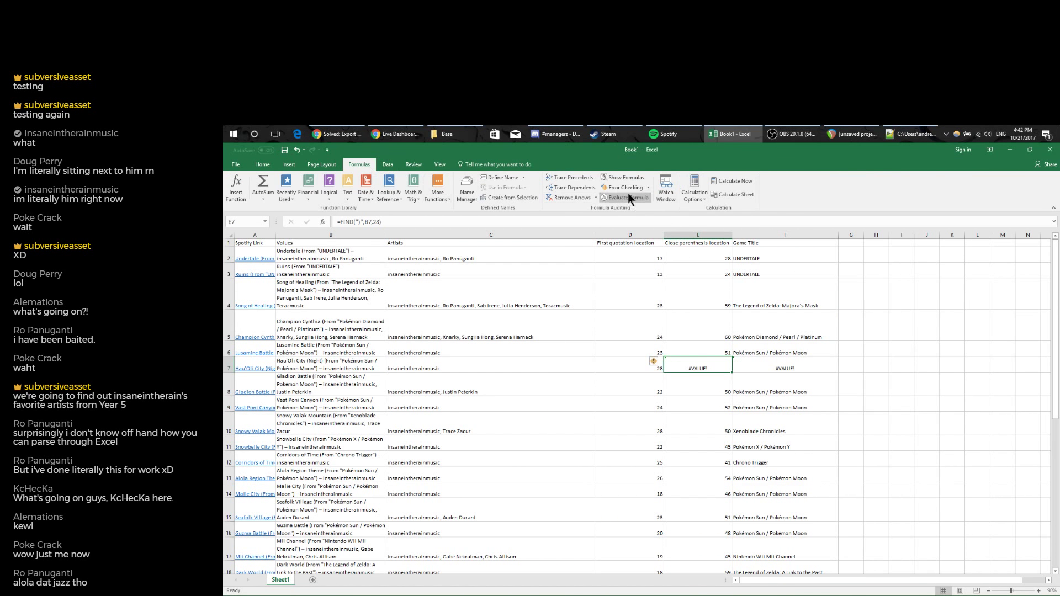
left_click(626, 197)
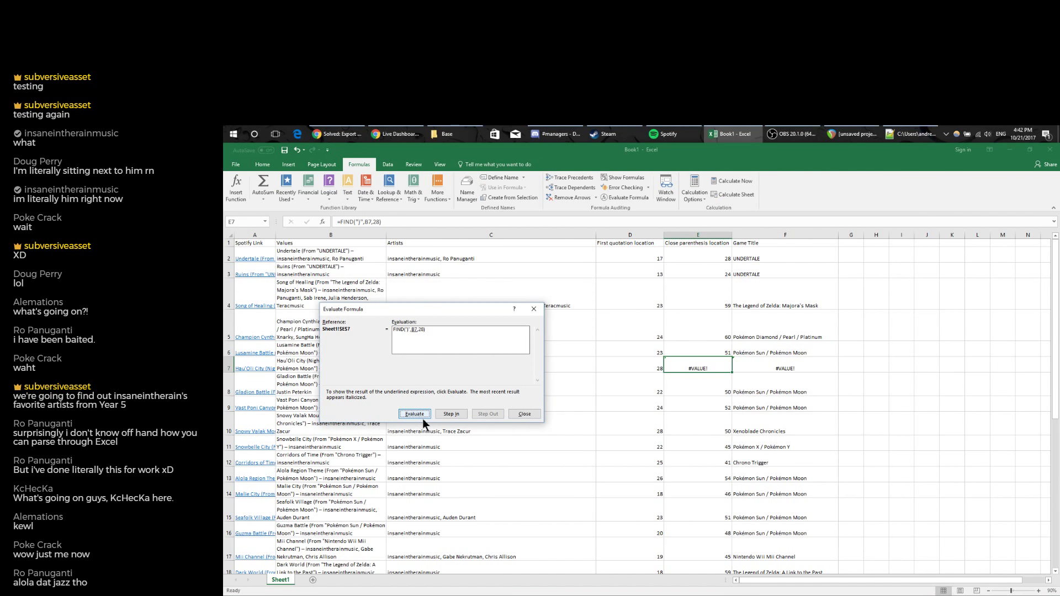
left_click(422, 416)
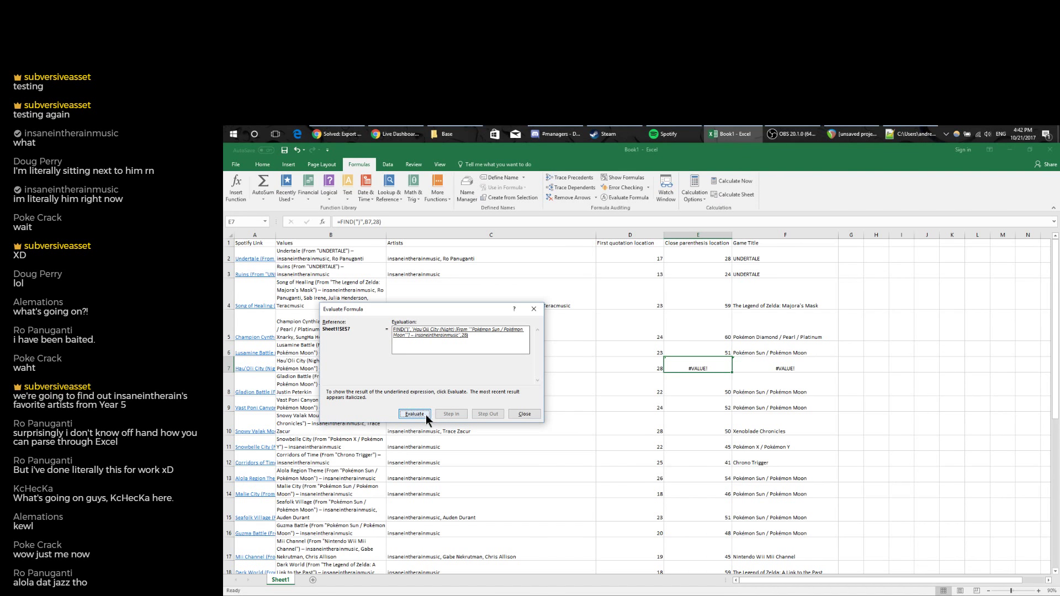
left_click(424, 415)
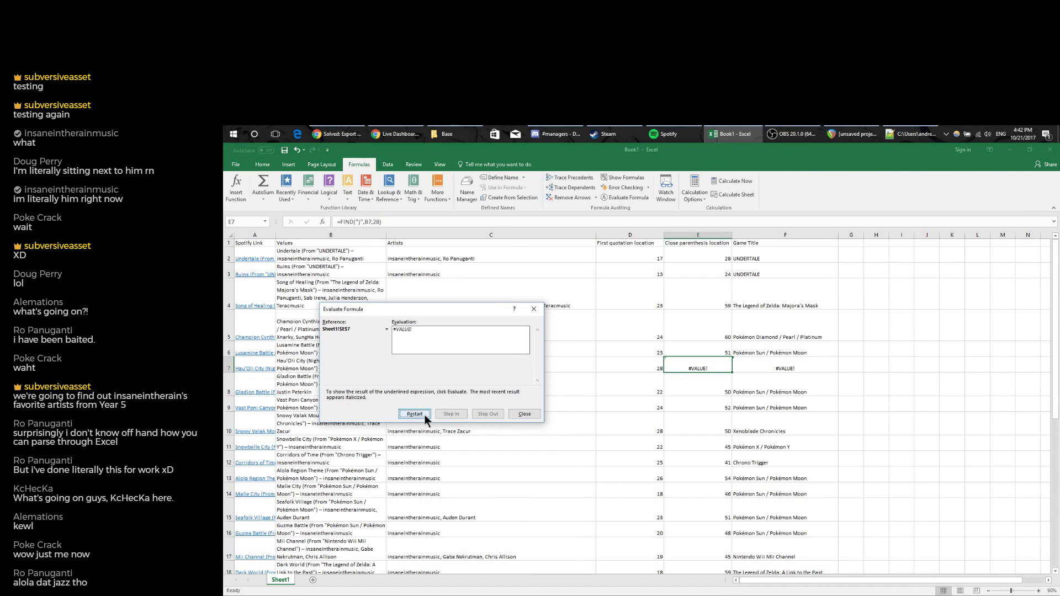
left_click(526, 414)
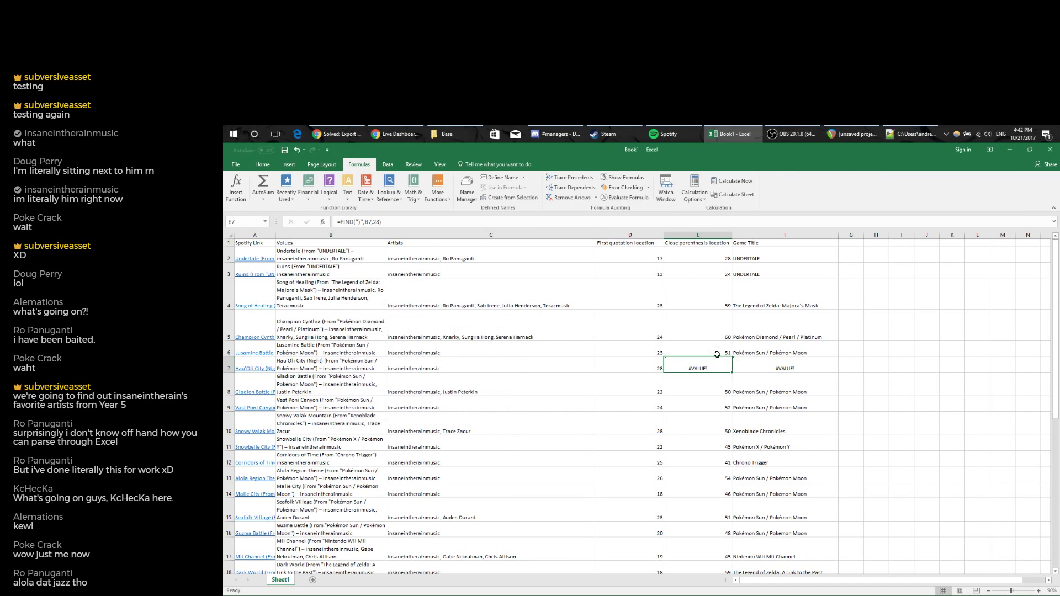
left_click(360, 222)
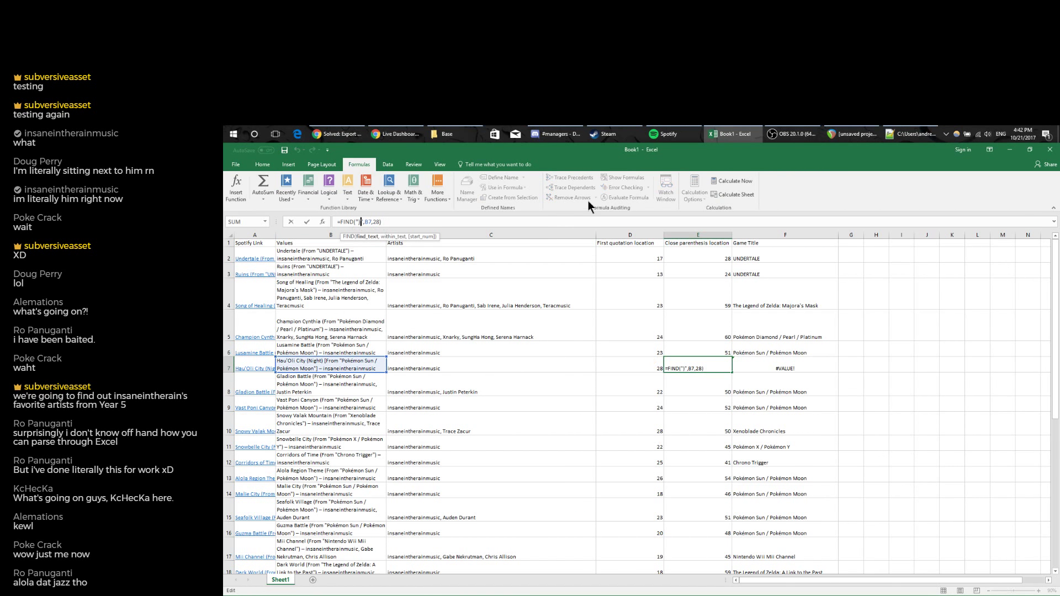
key("BackSpace")
key("BackSpace")
type("1")
key("Return")
scroll(718, 323, "down", 2)
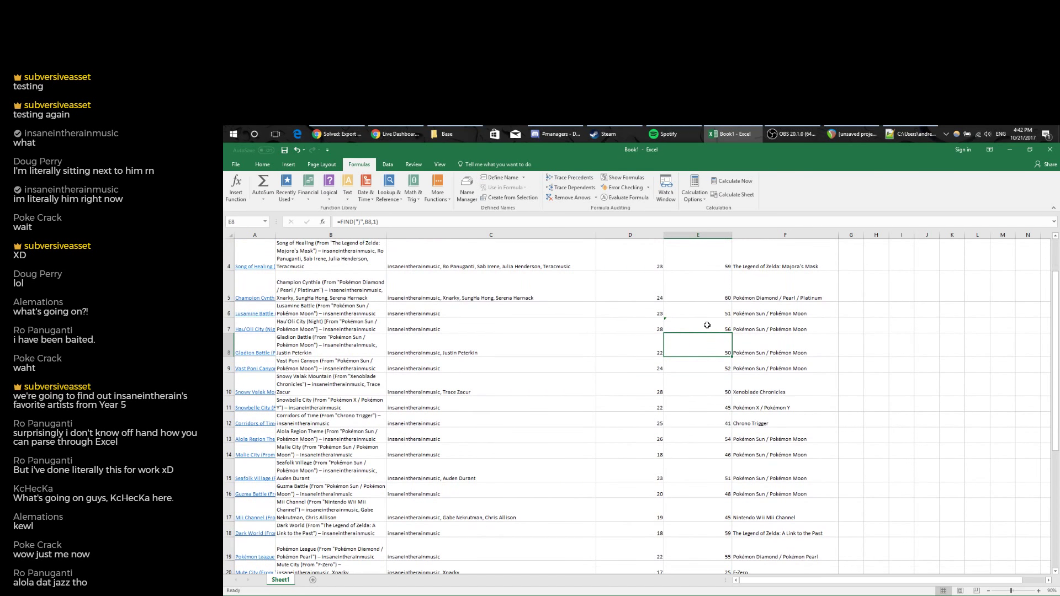
left_click(705, 326)
scroll(718, 332, "down", 1)
scroll(731, 338, "up", 3)
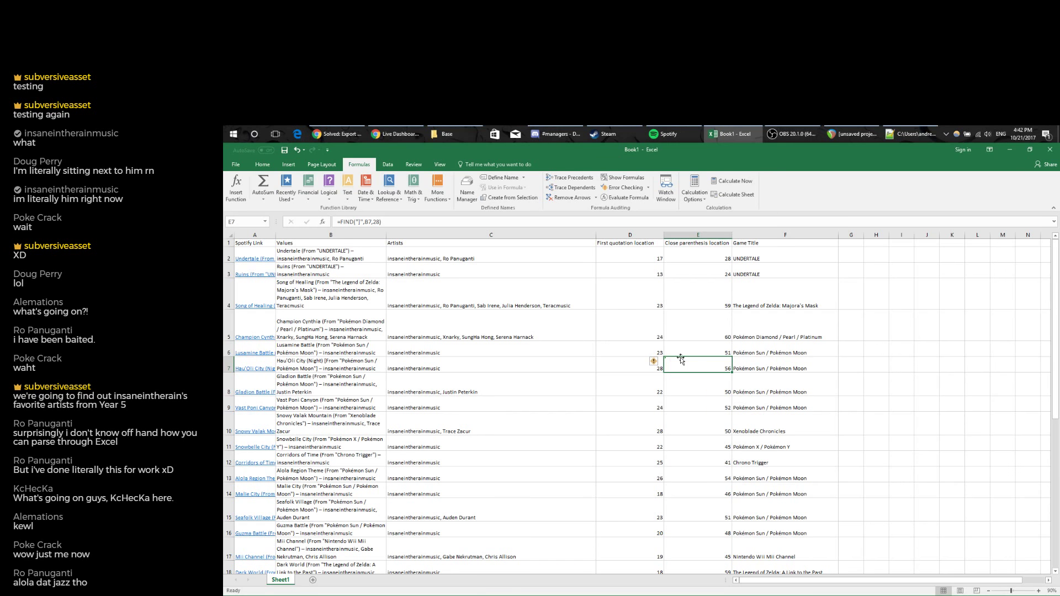
key("ctrl+z")
Change E7 to =IFERROR(FIND(")",B7,28),FIND(")",B7,28)) with a pasted fallback search.
left_click(362, 221)
type("IFERROR(")
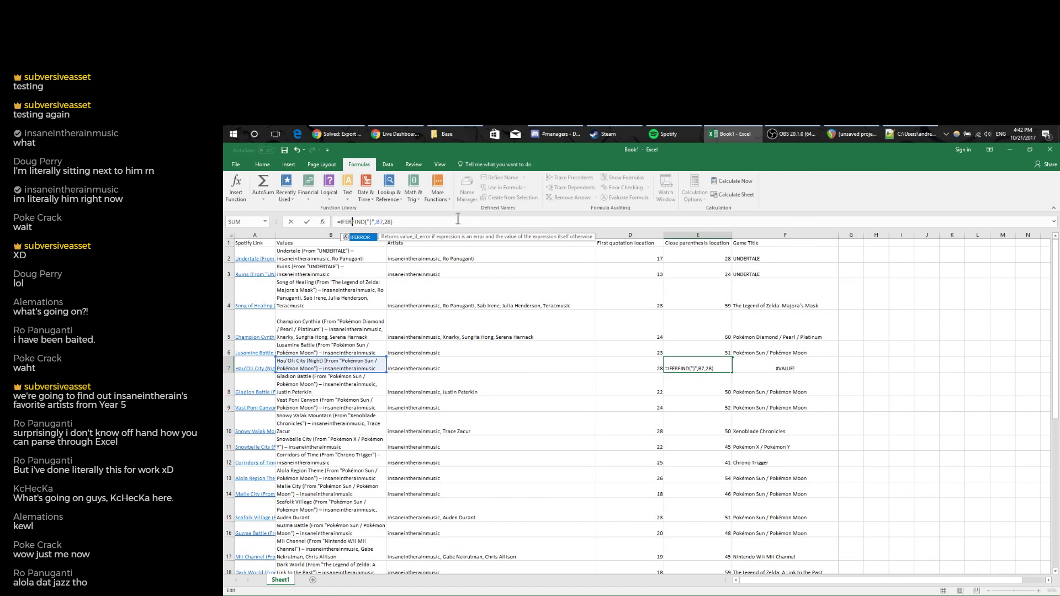
key("BackSpace")
key("BackSpace")
type("R(")
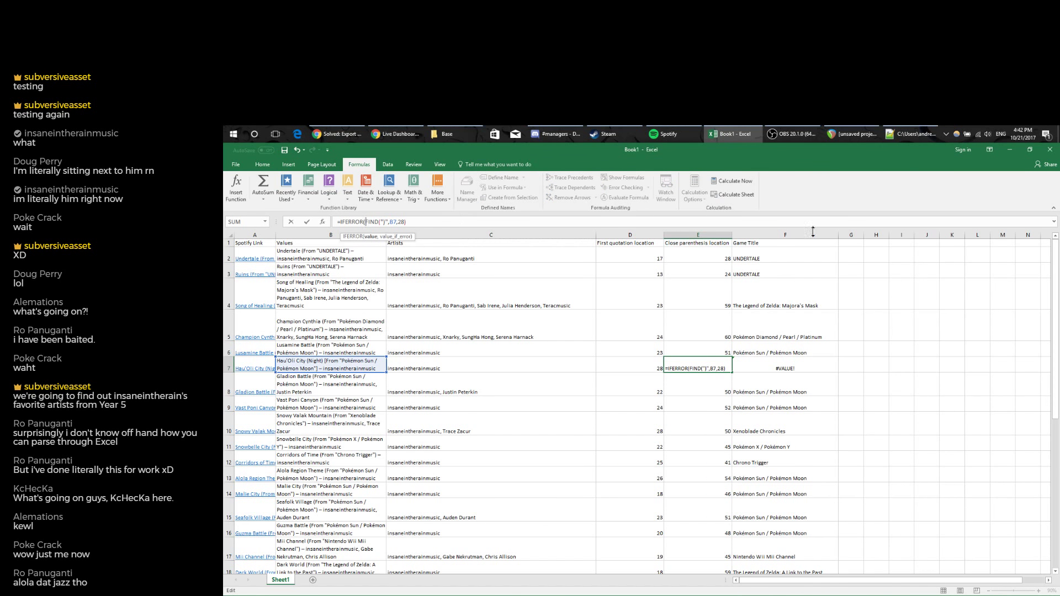
left_click(426, 222)
type(",")
left_click_drag(367, 222, 400, 218)
left_click(451, 224)
type("FIND(\")\",B7,28")
key("Left")
key("Left")
key("Left")
key("Left")
key("Left")
key("Left")
key("Left")
key("Left")
key("Right")
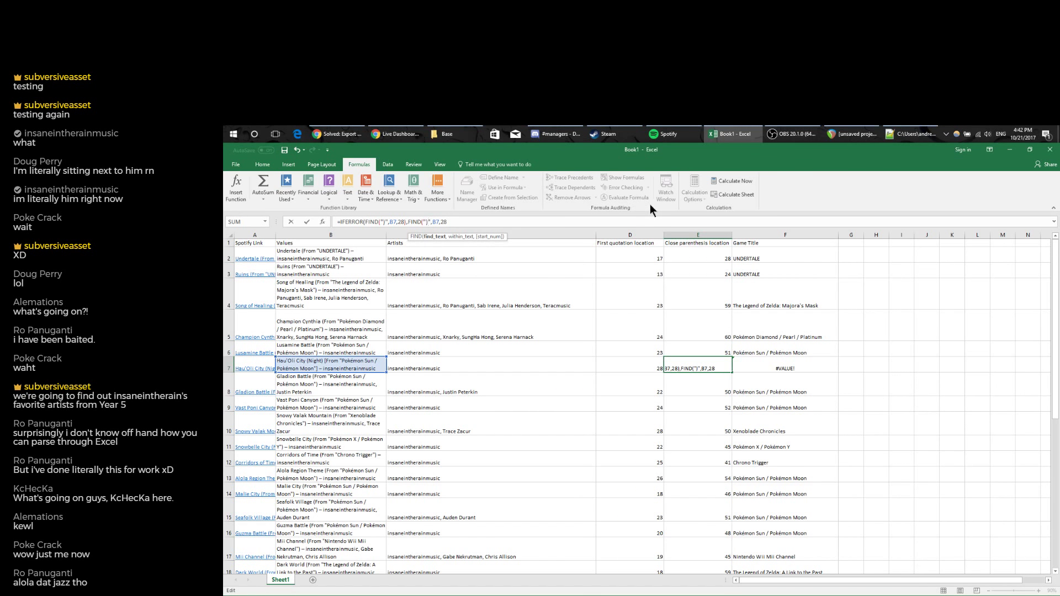
key("Return")
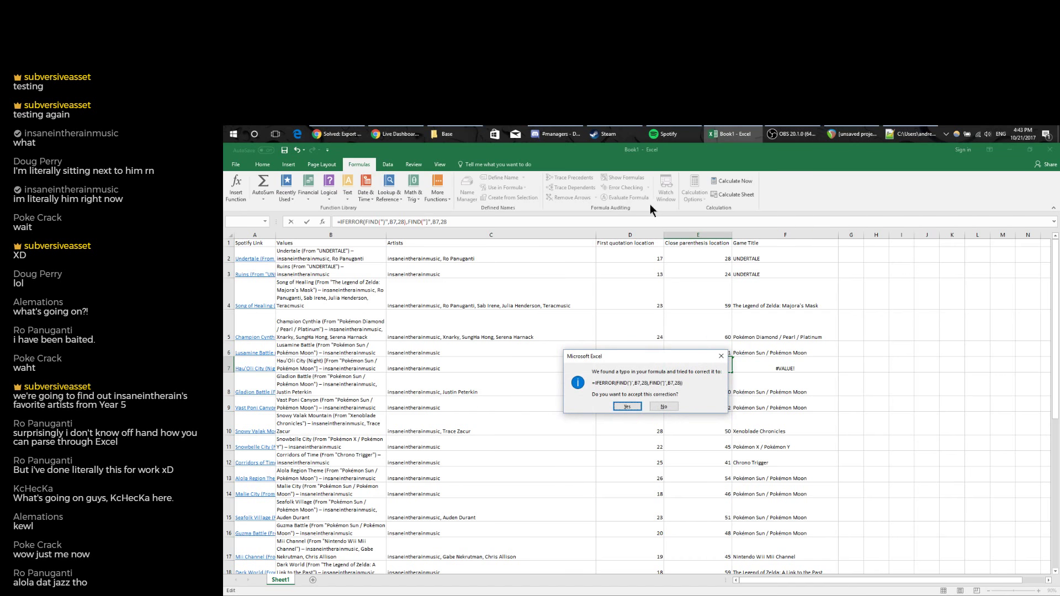
Accept Excel's parenthesis correction so E7 returns 56, then fill it up into E2:E6.
left_click(626, 406)
left_click(704, 368)
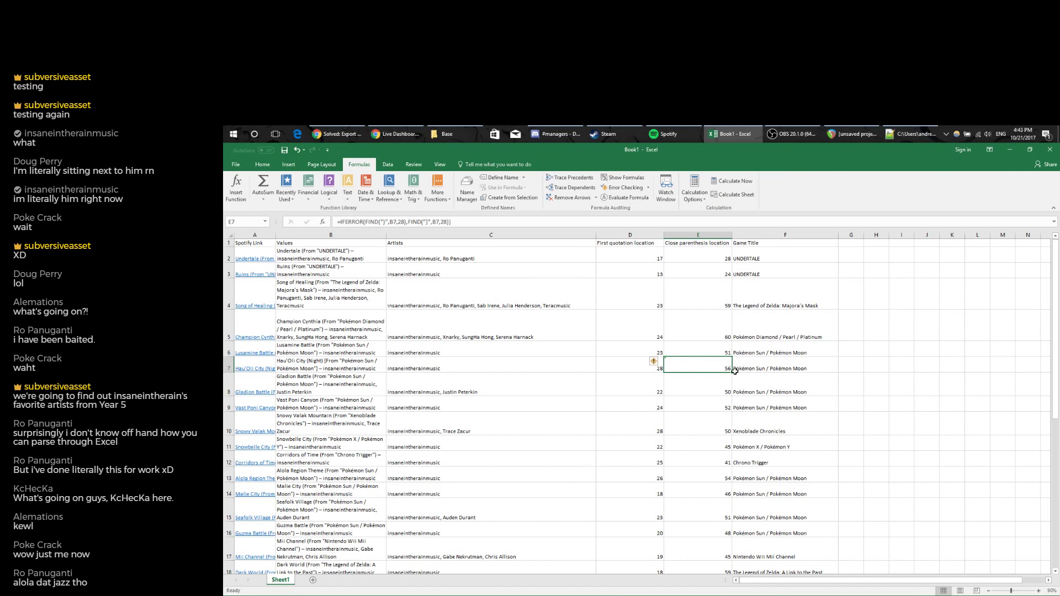
left_click_drag(733, 372, 733, 253)
Undo the fill into E2:E6 and copy E7's IFERROR formula into E3.
left_click(727, 257)
left_click(729, 266)
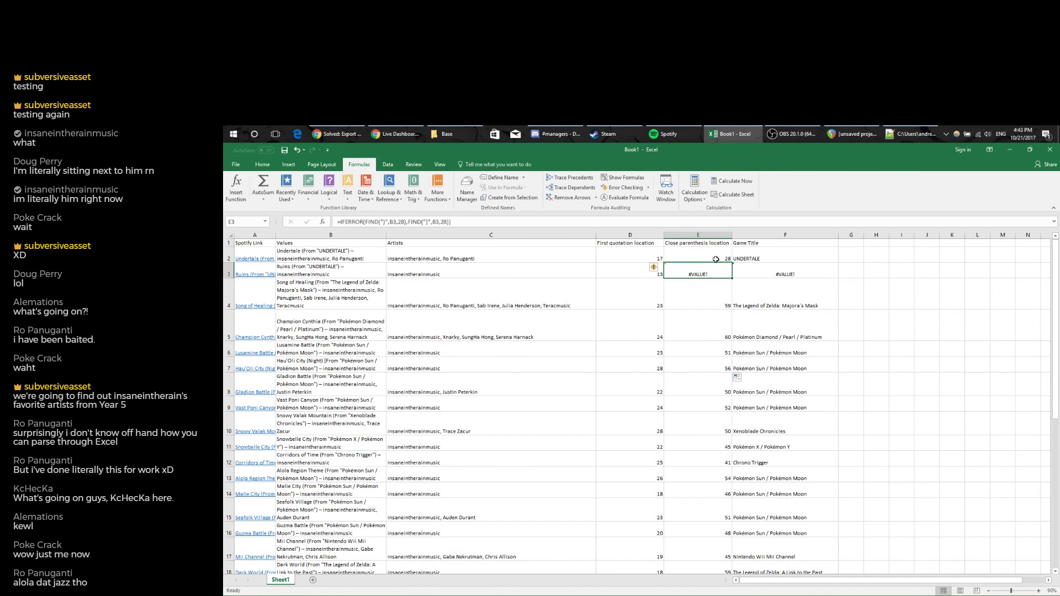
key("ctrl+z")
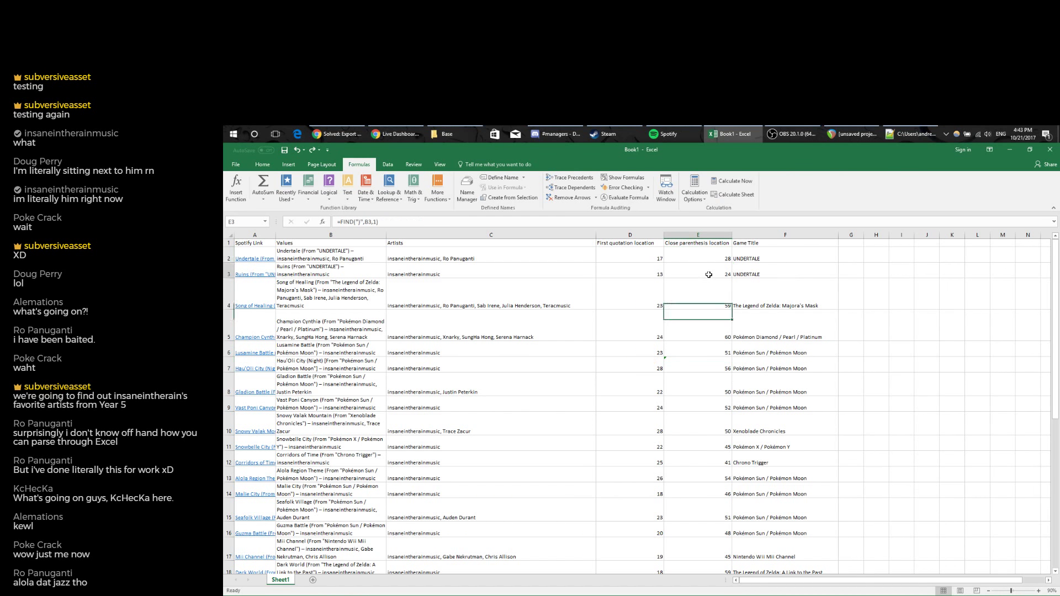
left_click(708, 272)
left_click(705, 365)
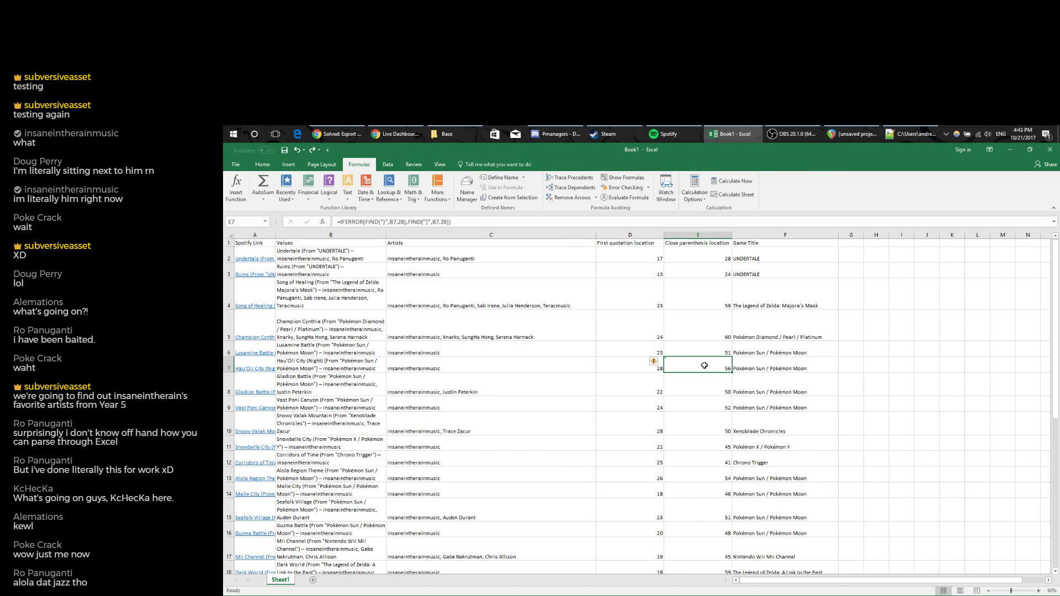
key("ctrl+c")
left_click(718, 272)
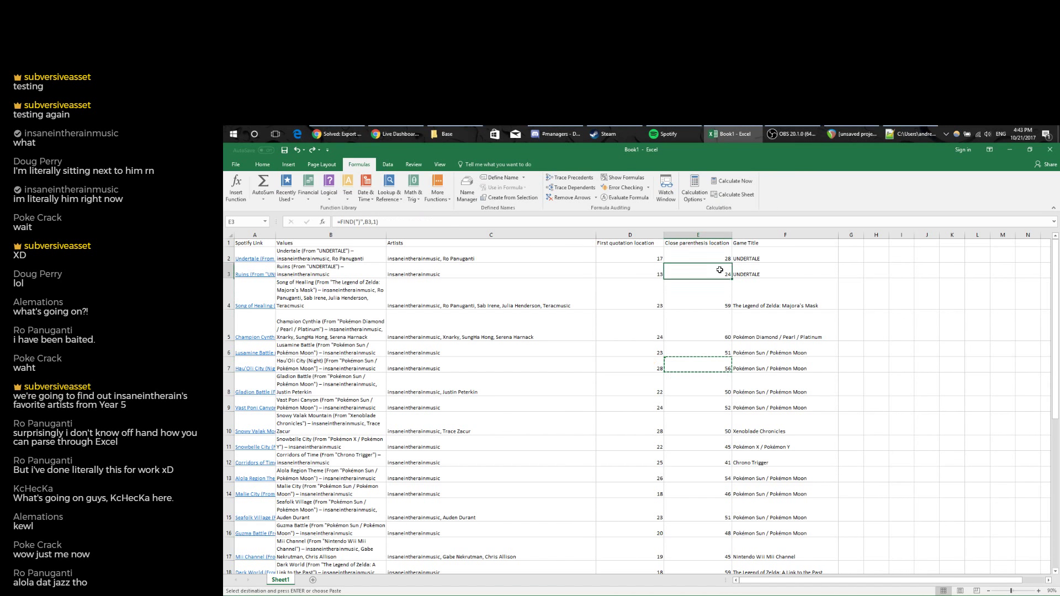
key("ctrl+v")
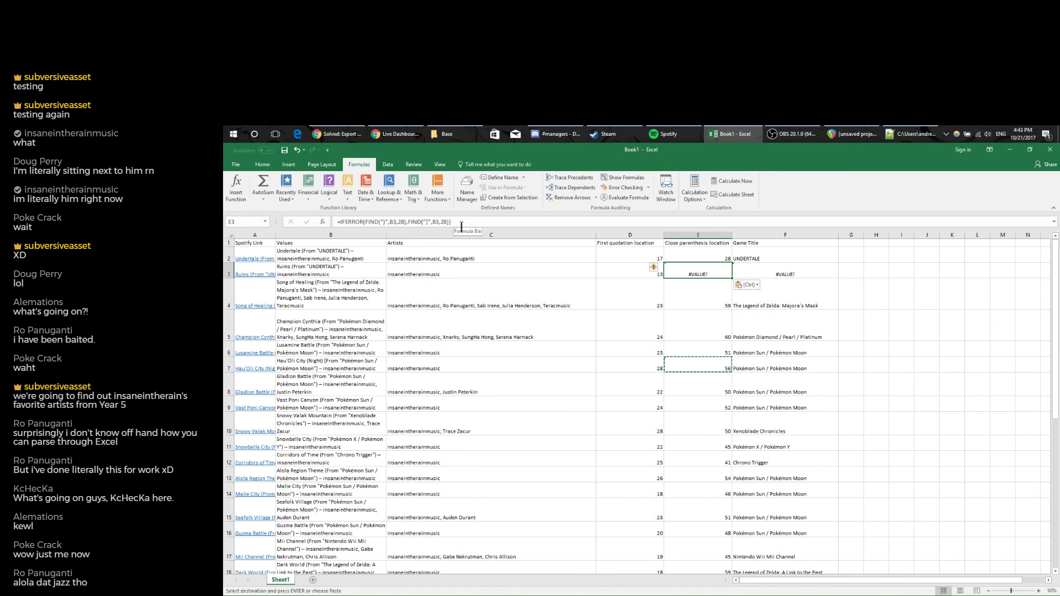
left_click(433, 222)
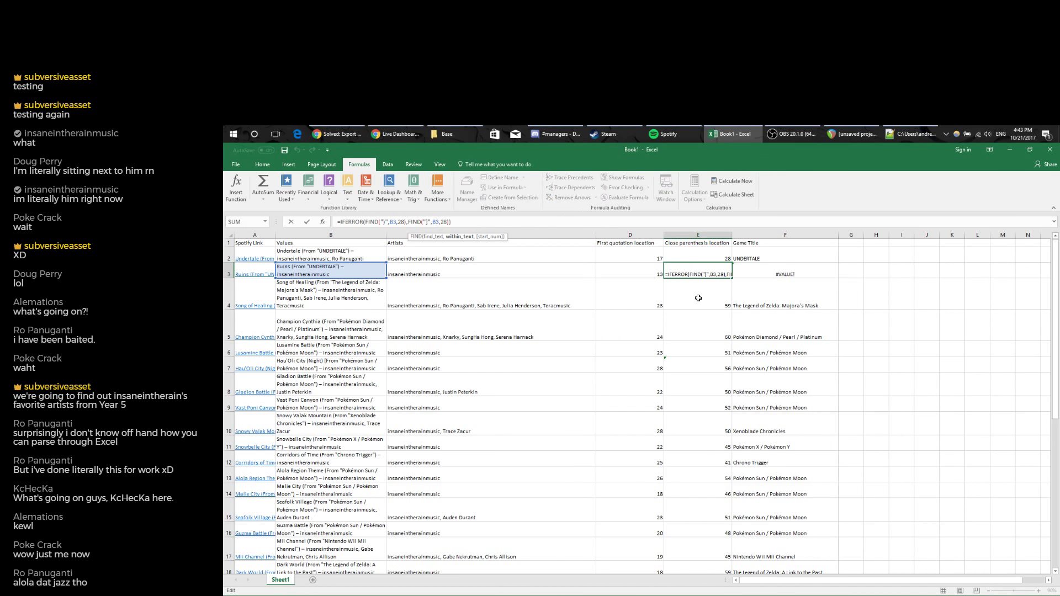
key("Escape")
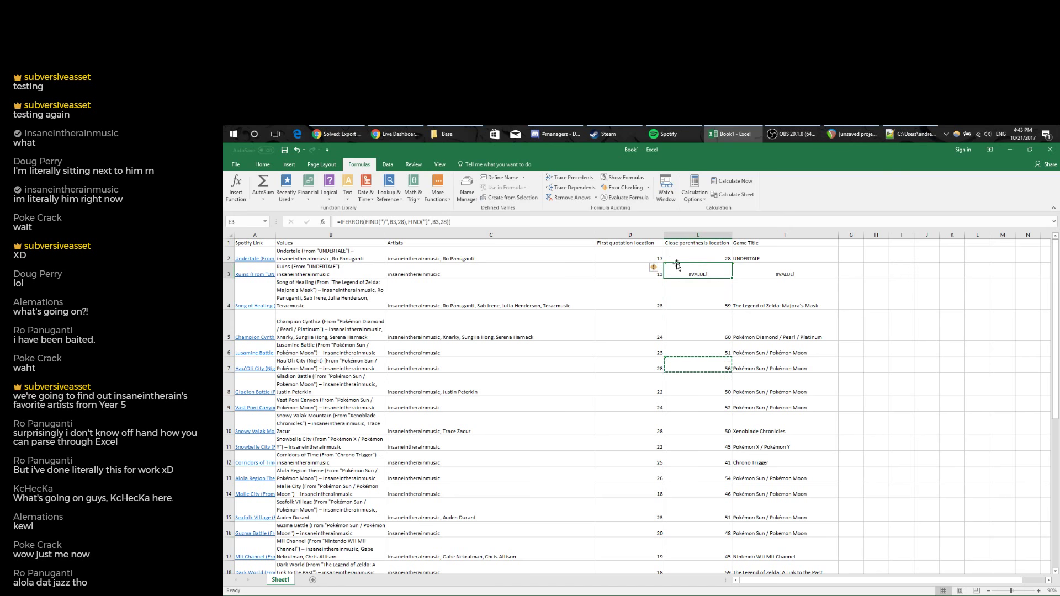
Step through E3's formula with Evaluate Formula, showing the first search yields #VALUE!
left_click(629, 197)
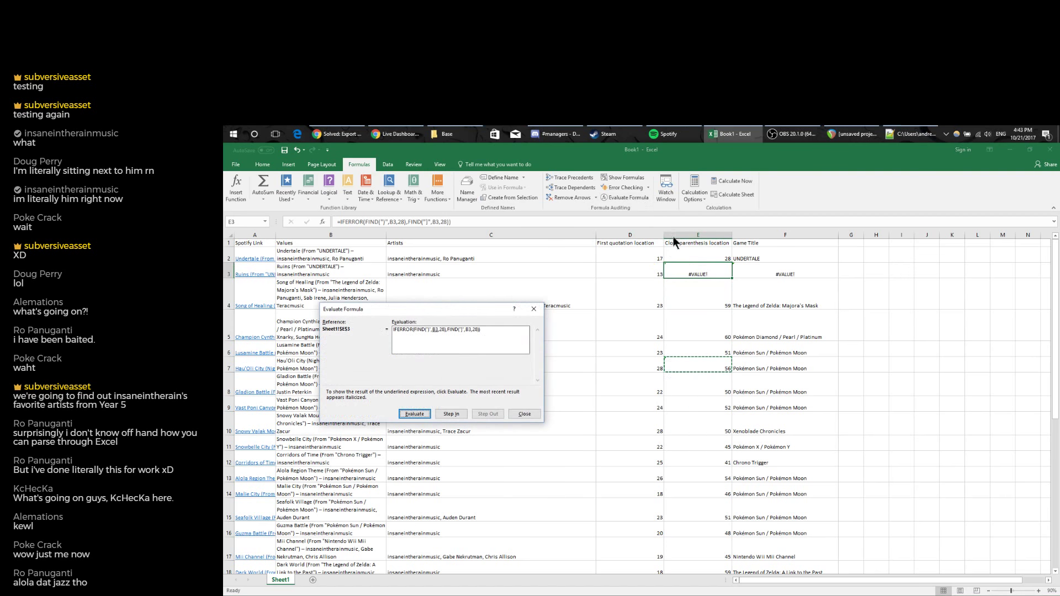
left_click(416, 415)
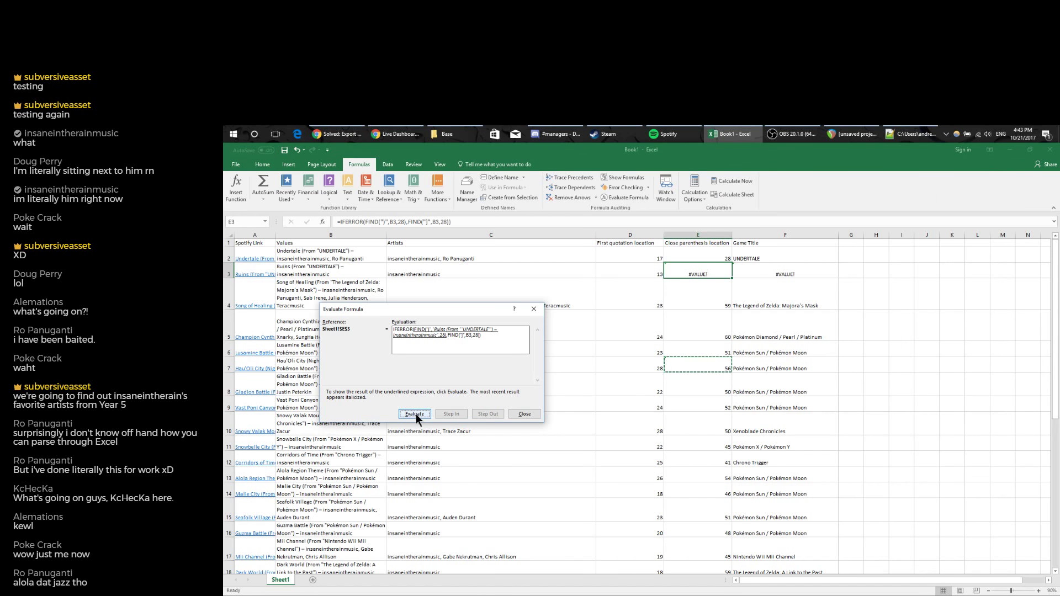
left_click(415, 414)
left_click(515, 413)
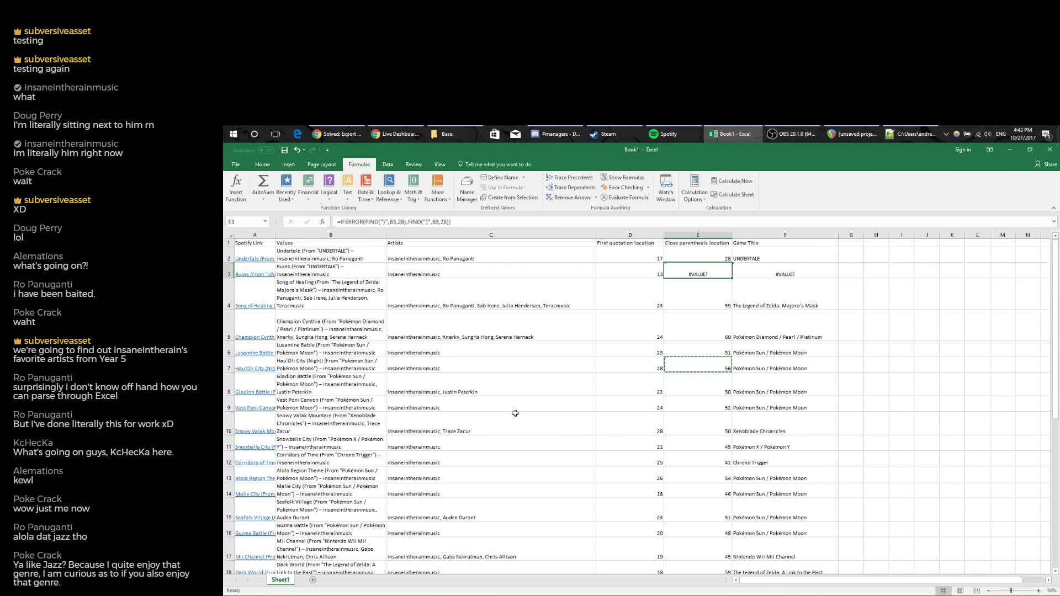
key("ctrl+z")
scroll(750, 326, "down", 3)
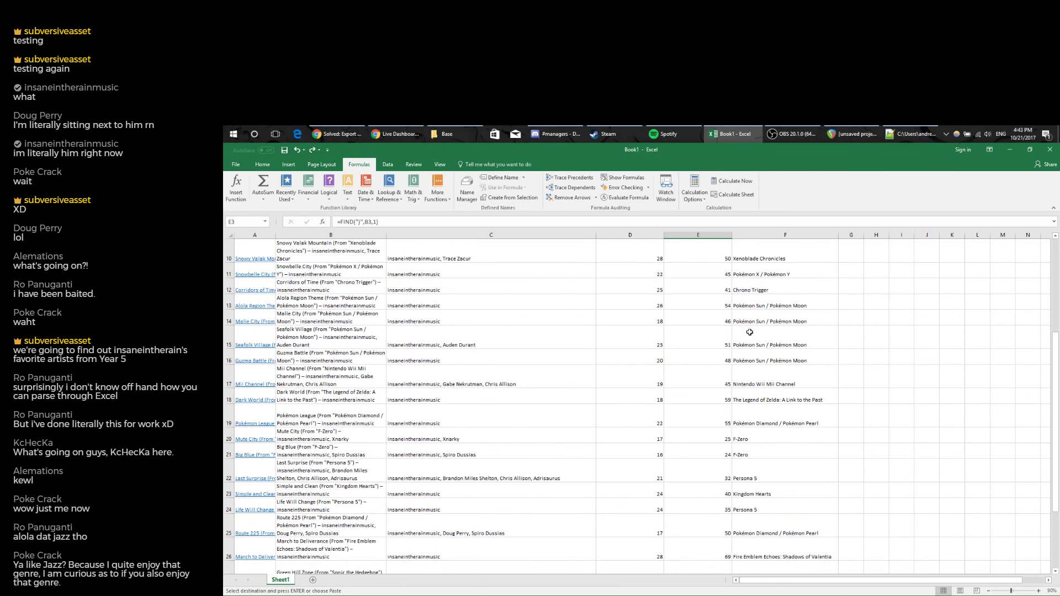
scroll(749, 331, "down", 3)
scroll(749, 336, "up", 10)
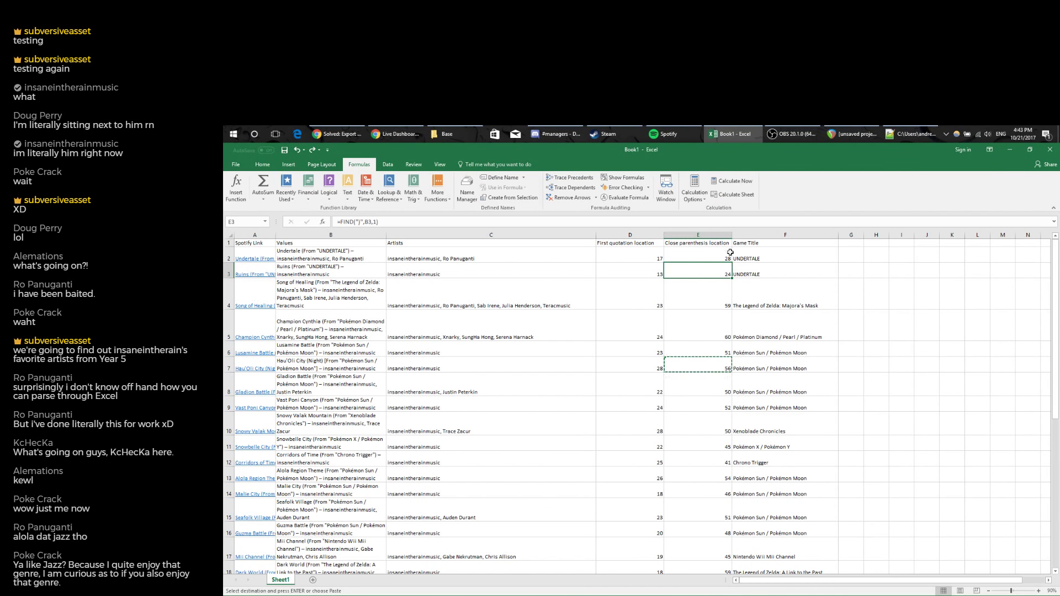
left_click(707, 359)
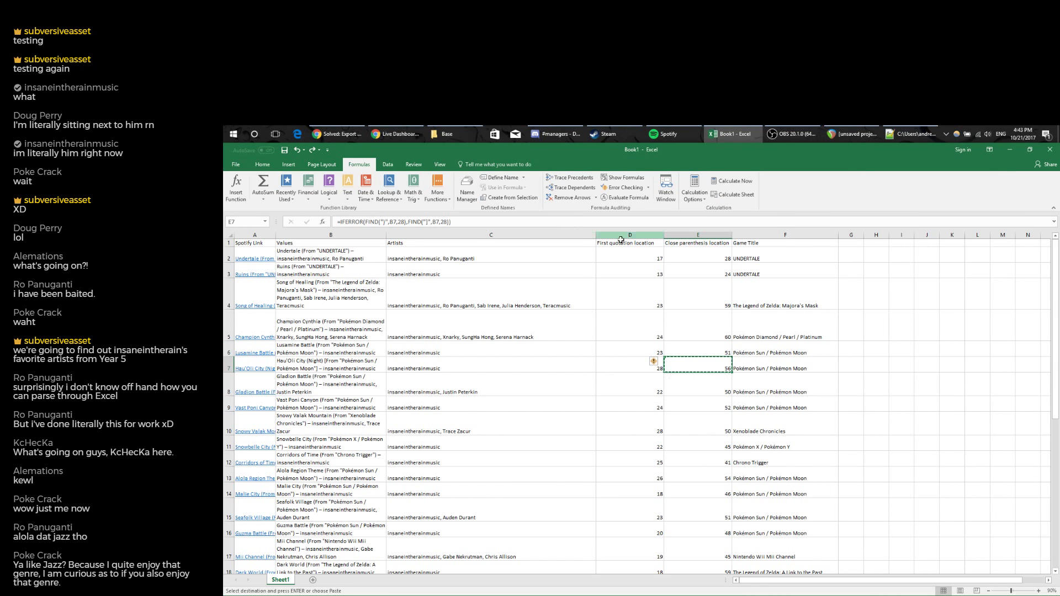
left_click(846, 240)
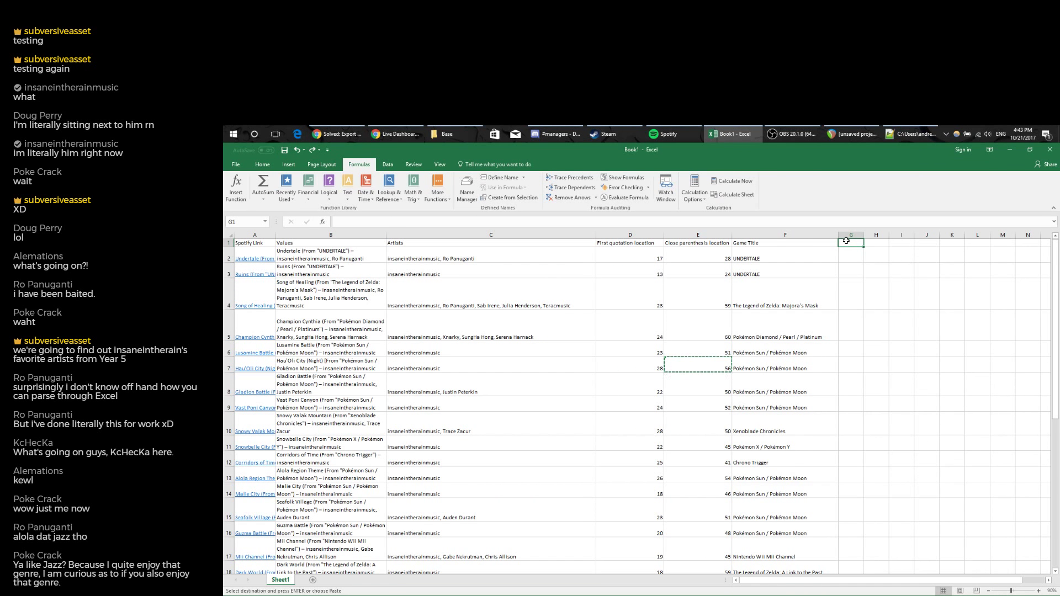
left_click(522, 235)
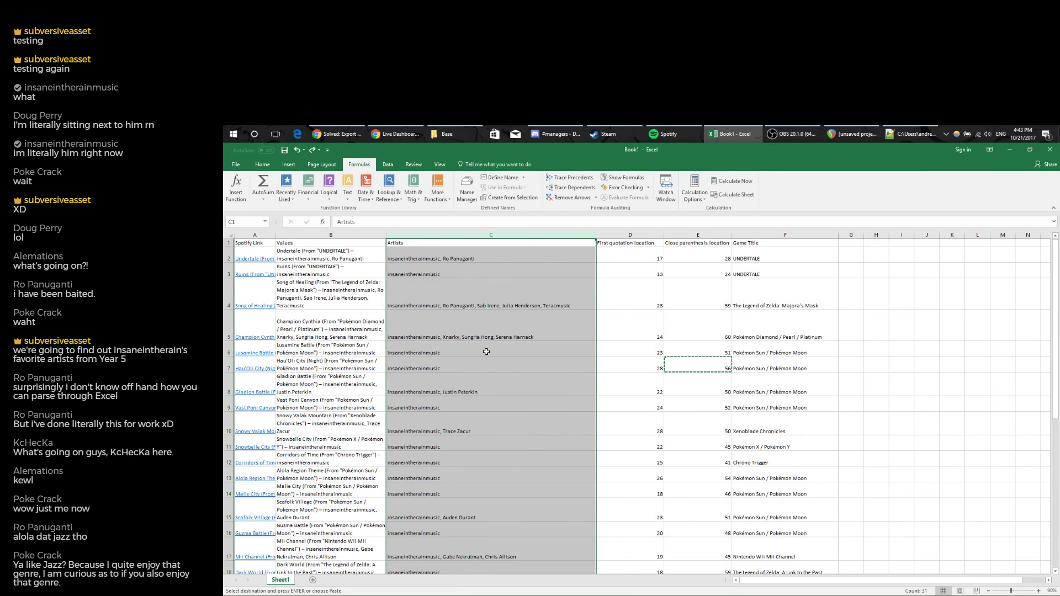
scroll(459, 443, "down", 8)
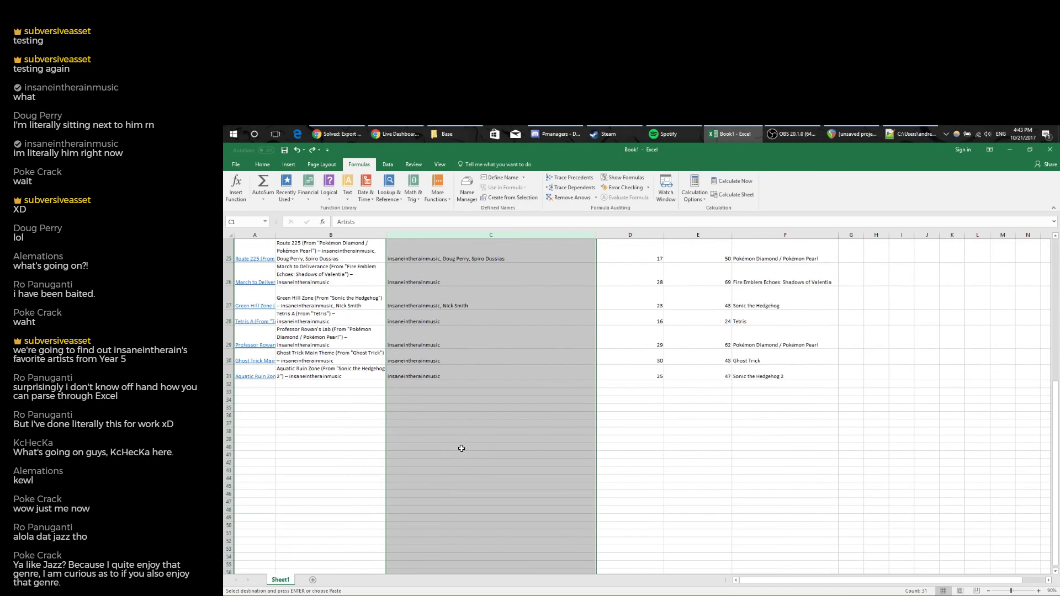
scroll(462, 447, "up", 8)
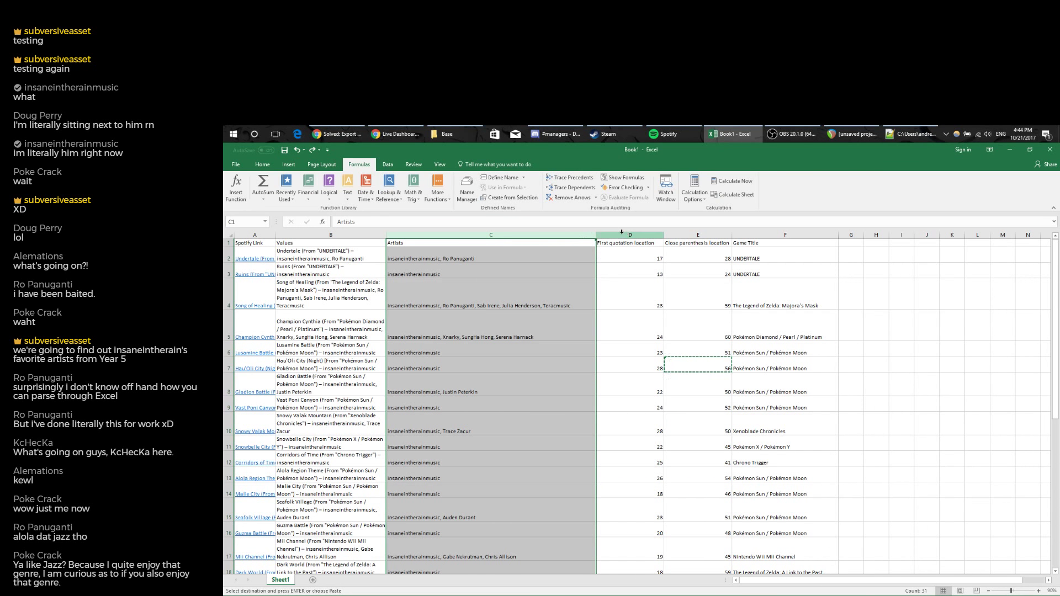
Undo the stray formula paste into G2 and return to E7.
left_click_drag(629, 234, 853, 235)
right_click(853, 236)
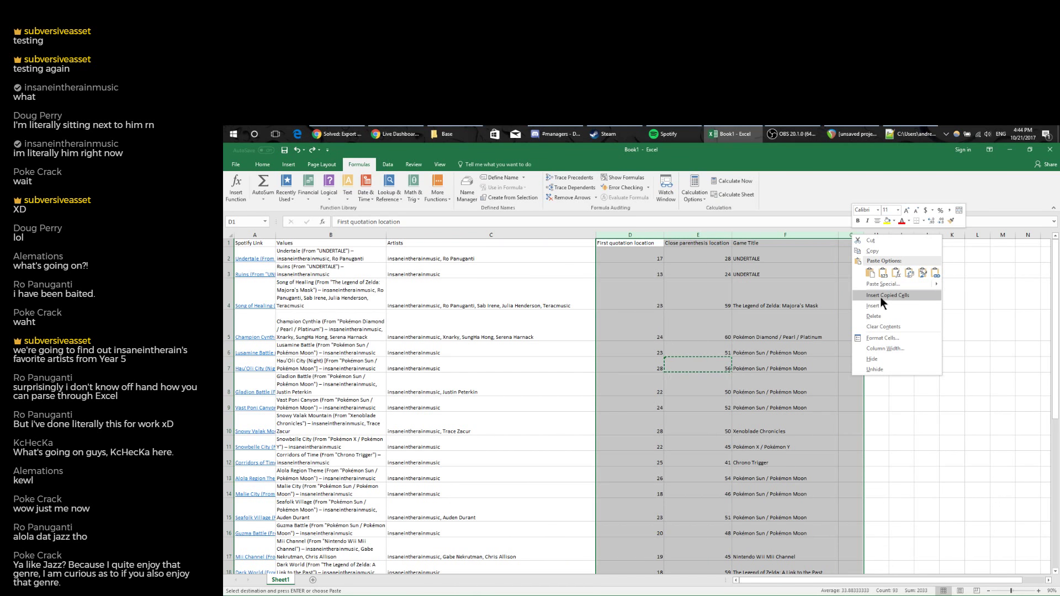
key("Escape")
left_click(845, 260)
key("Return")
key("ctrl+c")
key("ctrl+v")
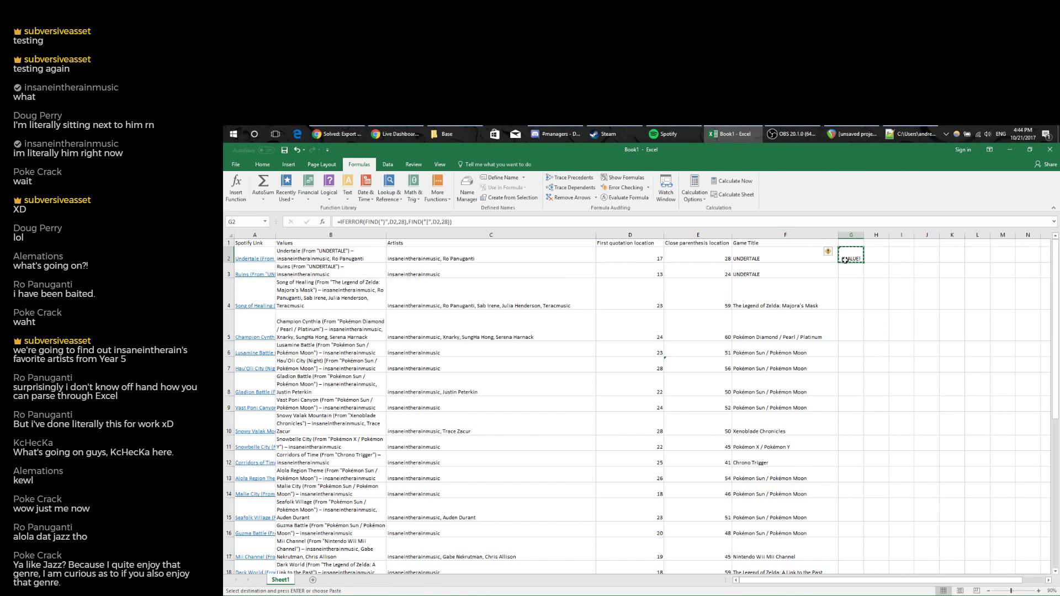
key("ctrl+z")
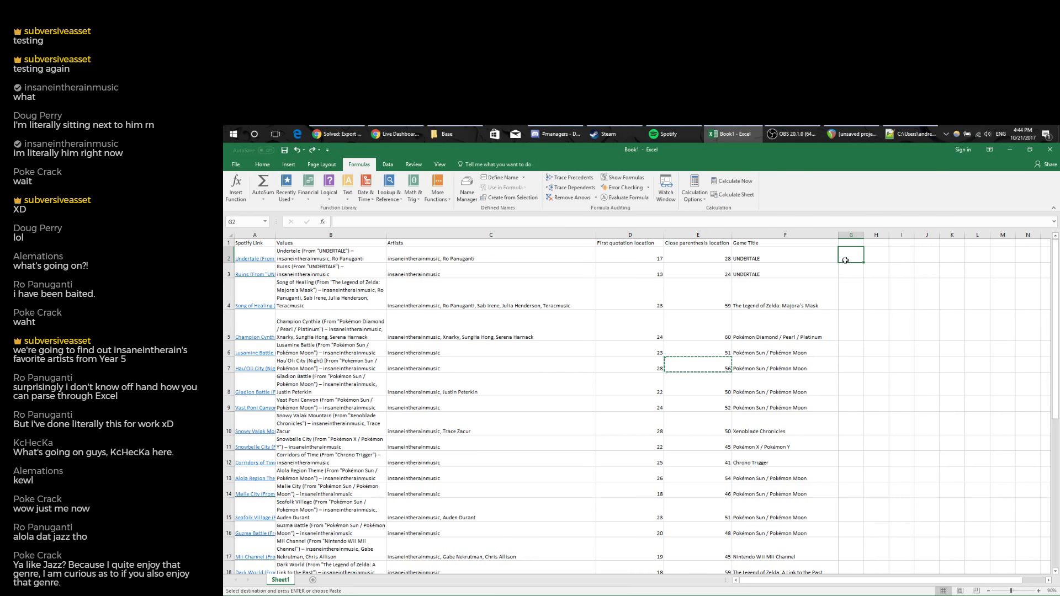
left_click(726, 362)
key("Return")
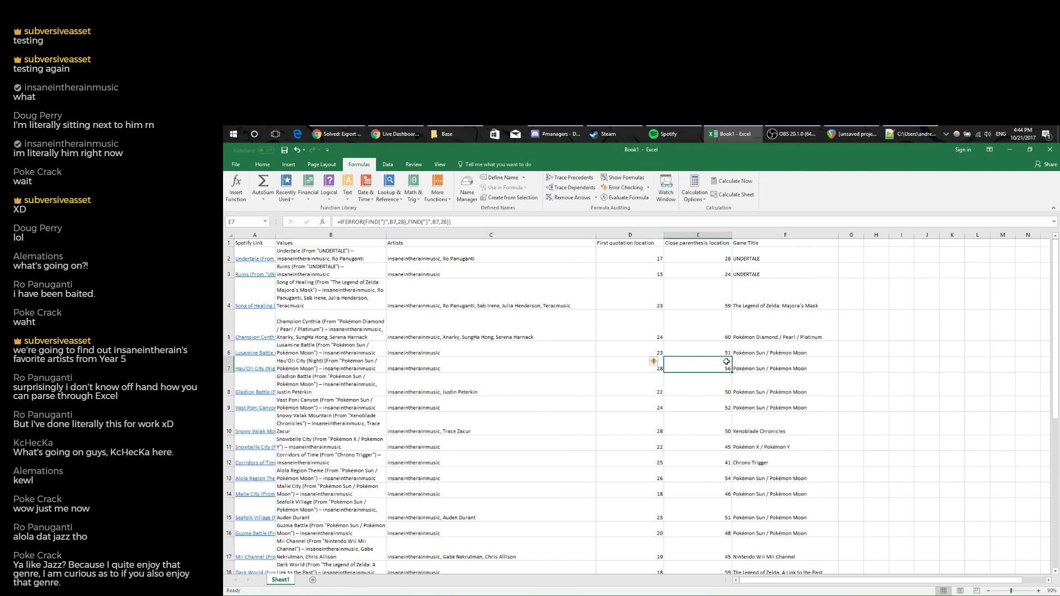
Select columns D:H and insert five blank columns after Artists.
left_click_drag(629, 235, 876, 235)
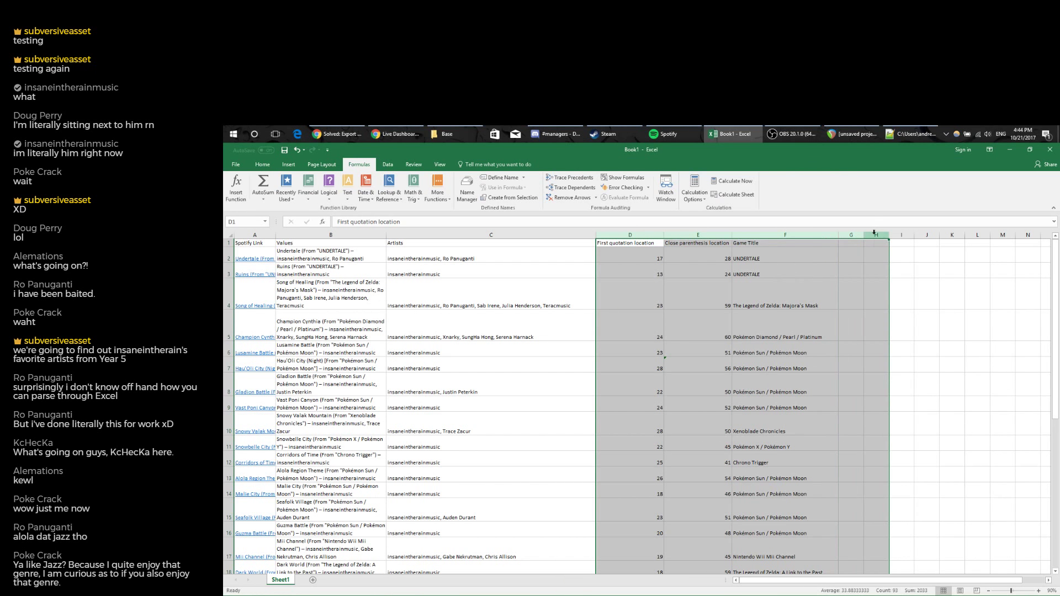
right_click(876, 236)
left_click(911, 293)
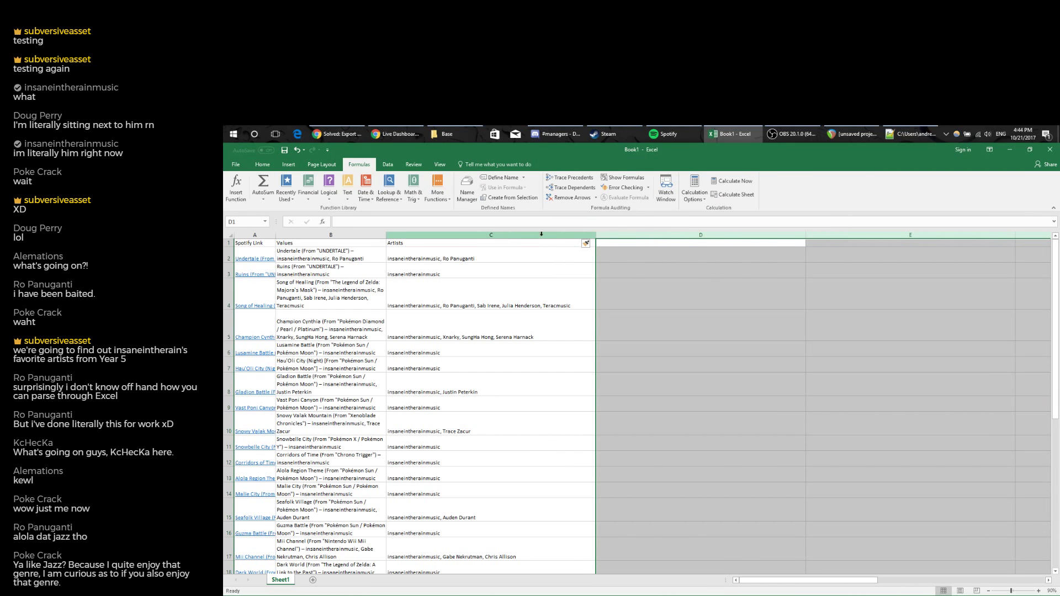
left_click(475, 236)
scroll(489, 288, "down", 5)
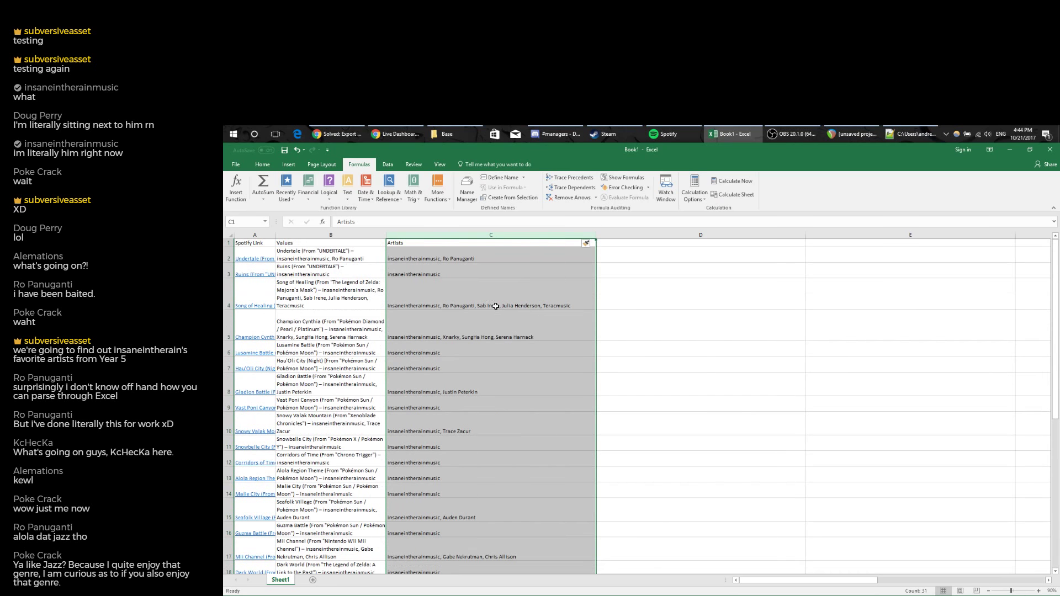
Launch Convert Text to Columns from the Data ribbon for the Artists column.
left_click(236, 164)
left_click(241, 162)
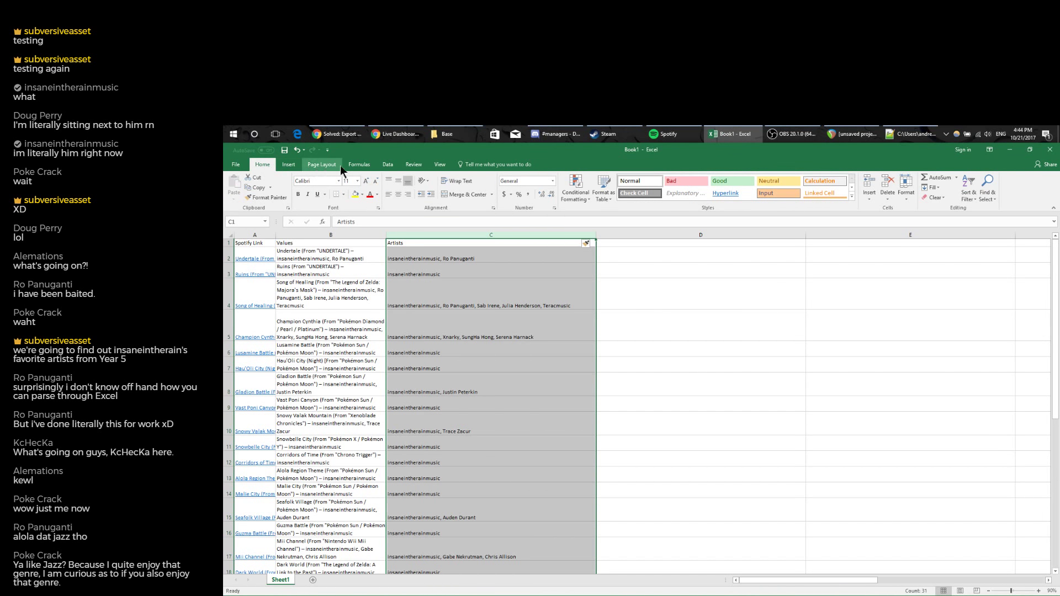
left_click(297, 162)
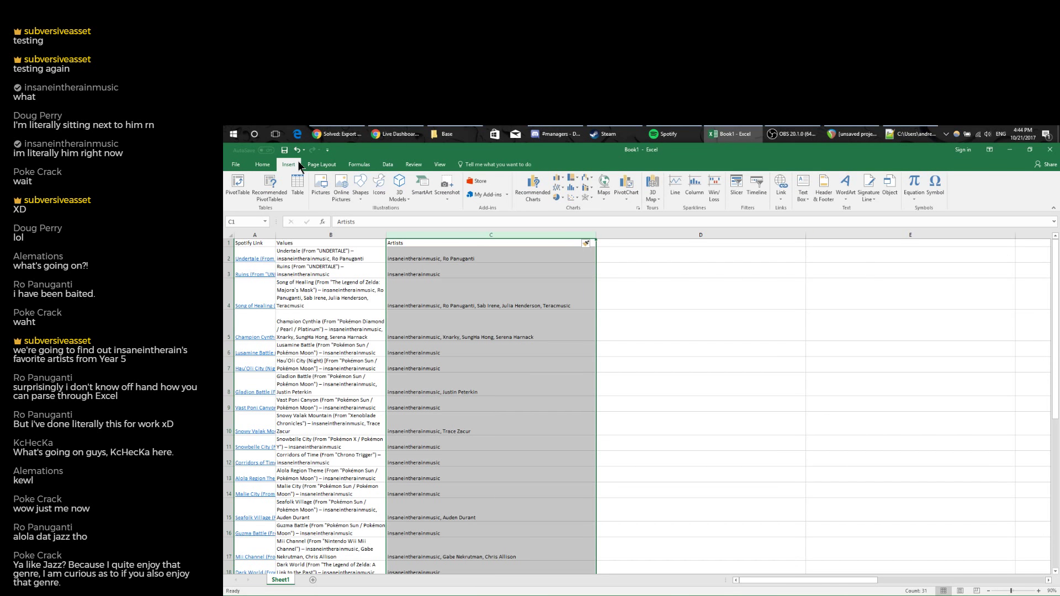
left_click(328, 162)
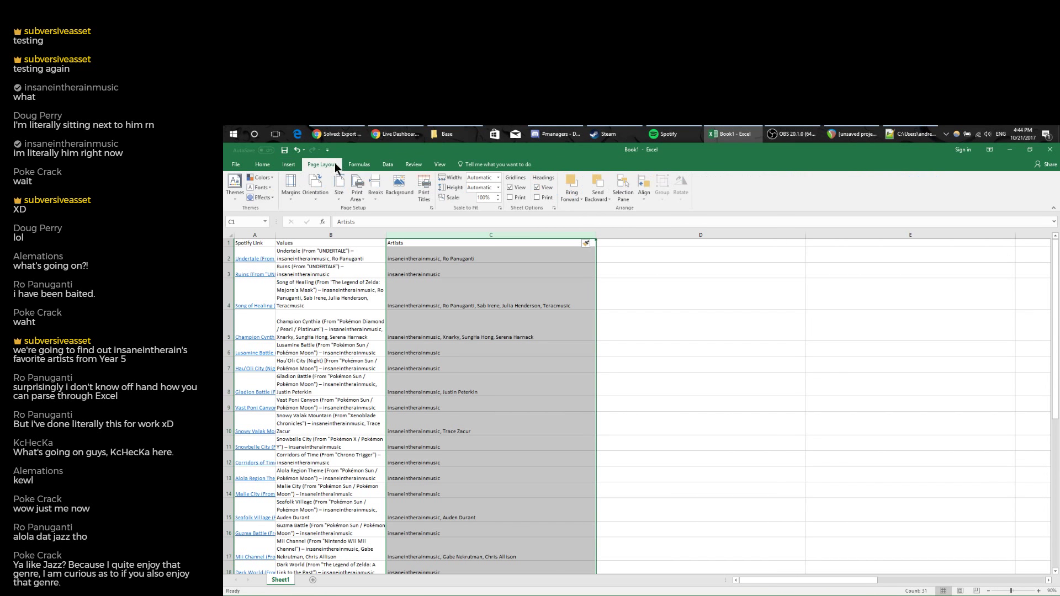
left_click(387, 164)
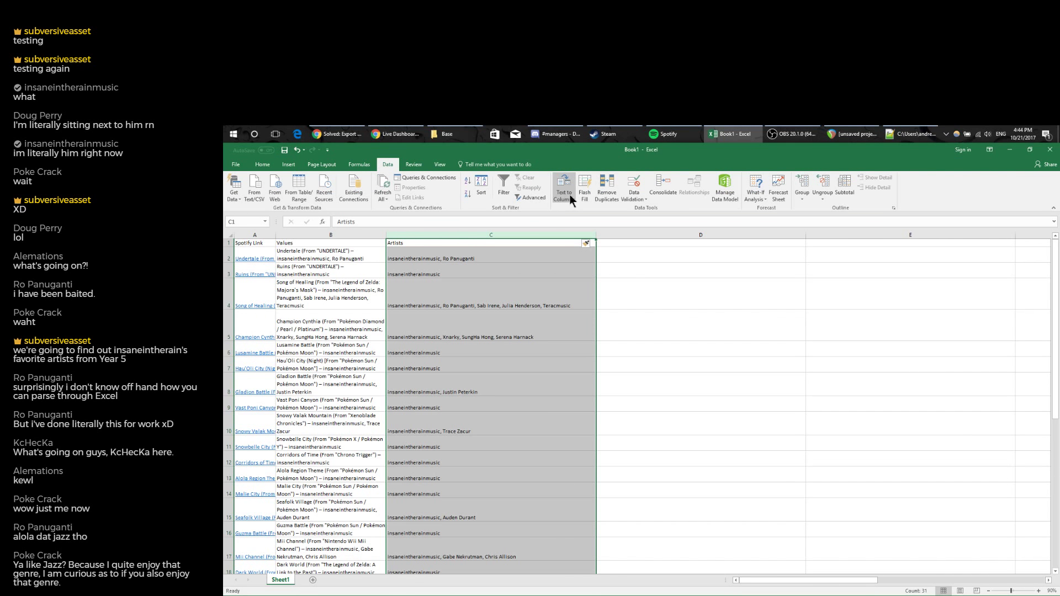
left_click(570, 196)
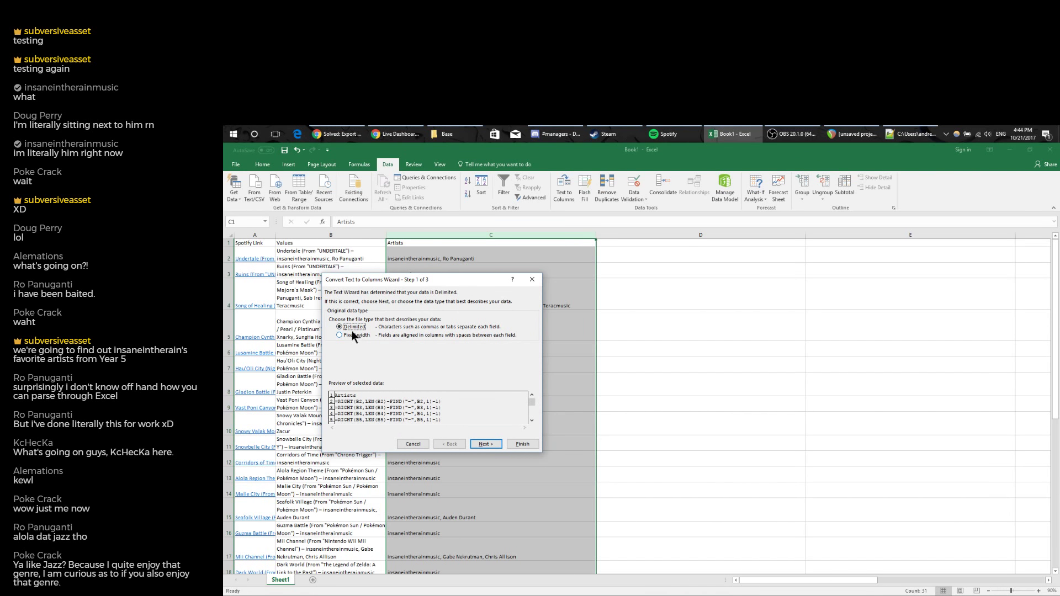
Complete the Text to Columns wizard, then undo the split so the Artists column stays intact.
left_click(485, 443)
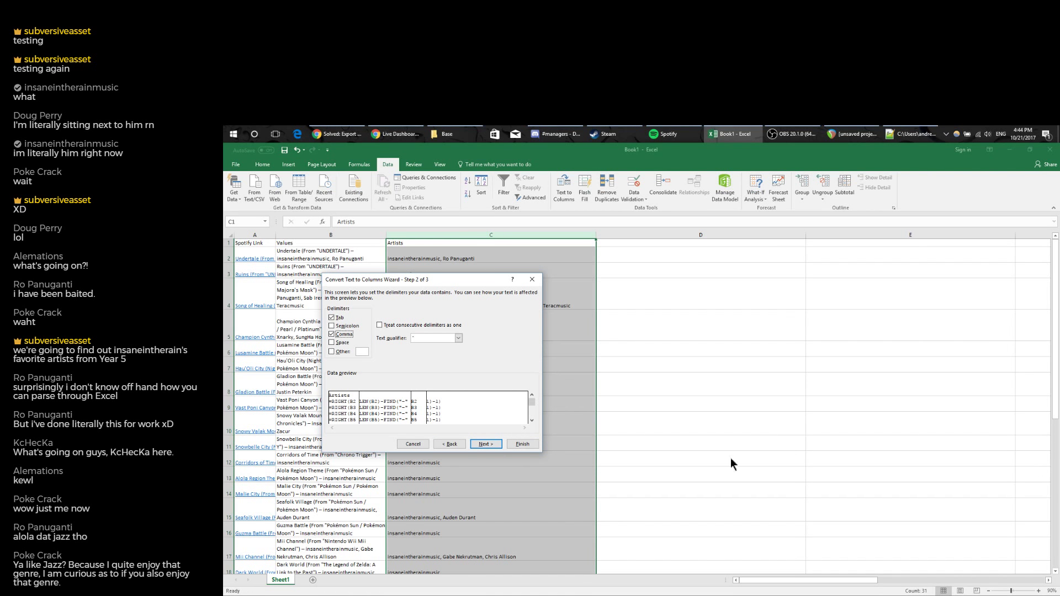
left_click(491, 446)
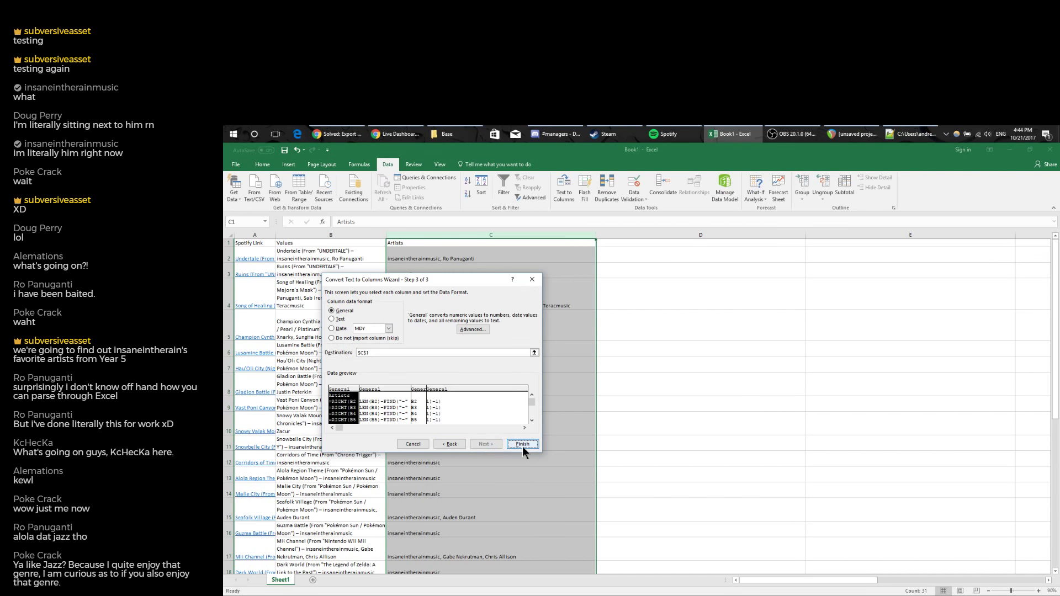
left_click(522, 445)
key("ctrl+z")
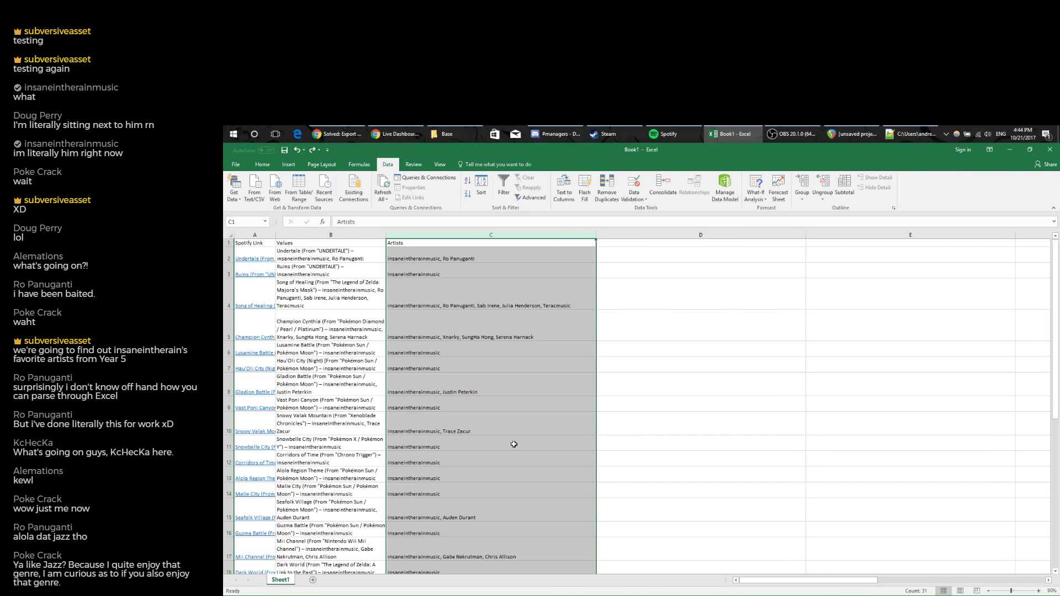
Select and copy the whole Artists column C.
left_click_drag(740, 586, 795, 586)
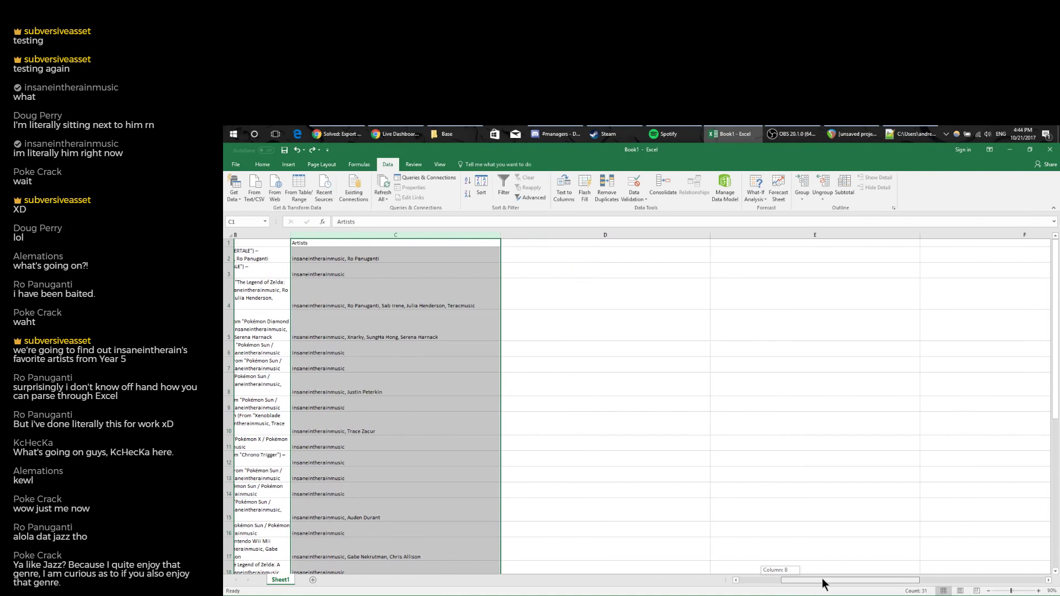
right_click(566, 236)
left_click(590, 312)
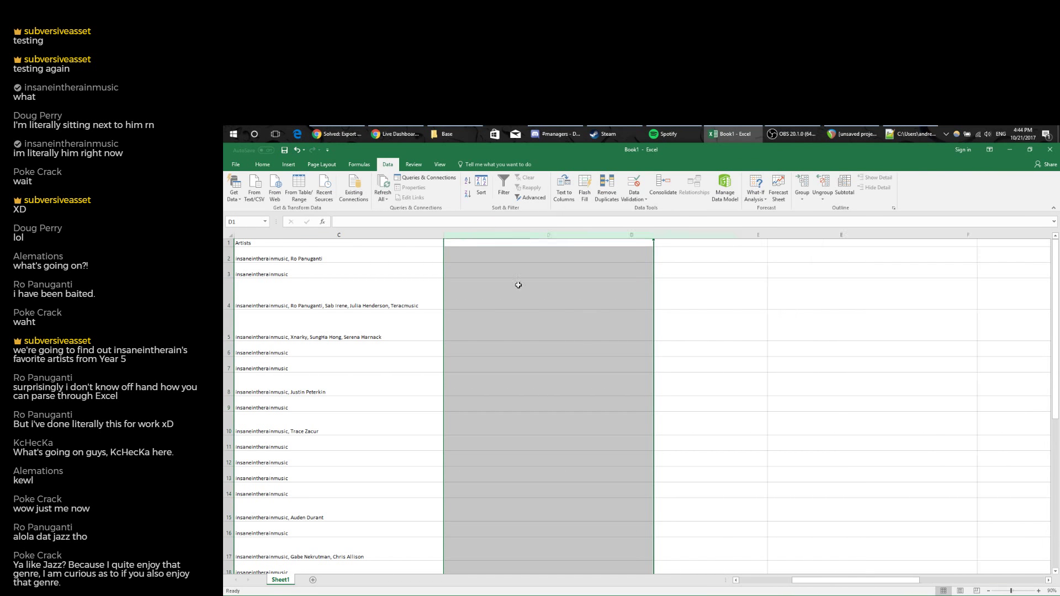
left_click(339, 235)
key("ctrl+c")
Paste the Artists column into D1 as values only with Paste Special.
left_click(492, 247)
key("alt+e")
key("s")
key("v")
key("Return")
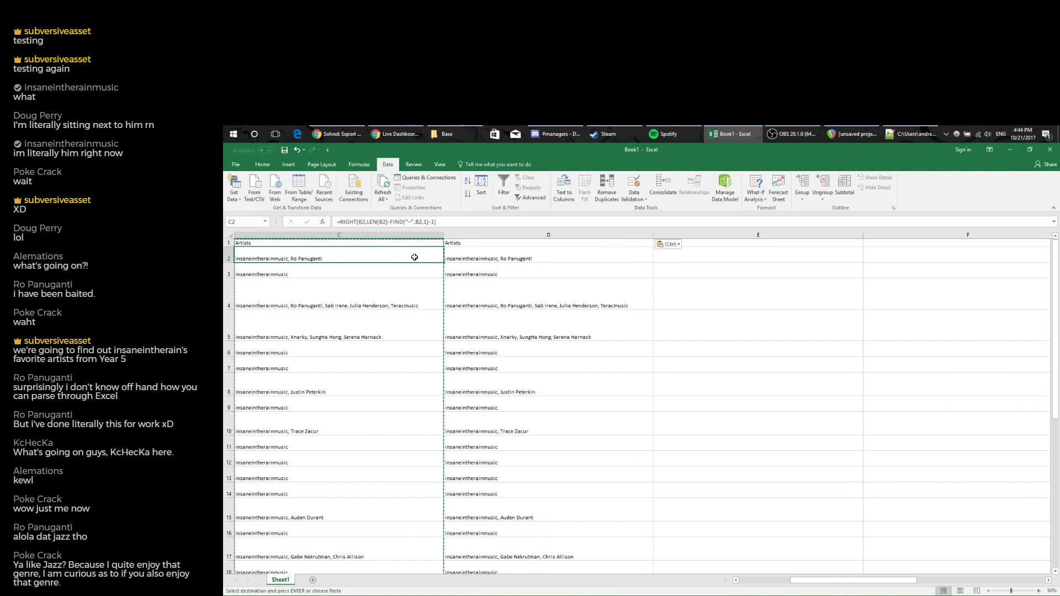
Inspect the formula in C2, then select all of column D.
left_click(390, 255)
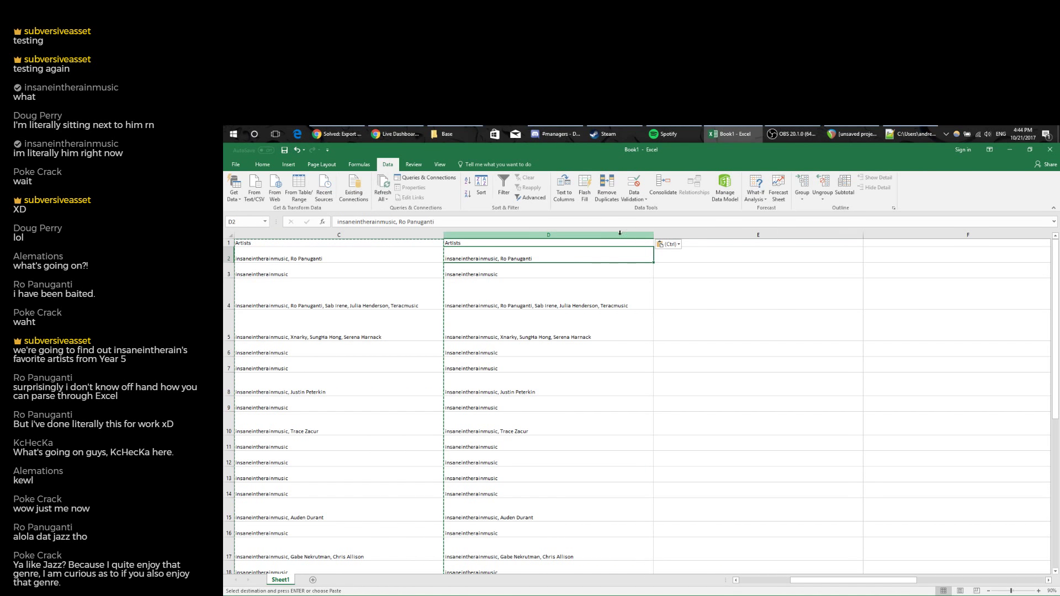
left_click(549, 234)
left_click_drag(792, 580, 707, 584)
Split column D's artist lists at each comma using Text to Columns, Delimited, Comma.
left_click(564, 188)
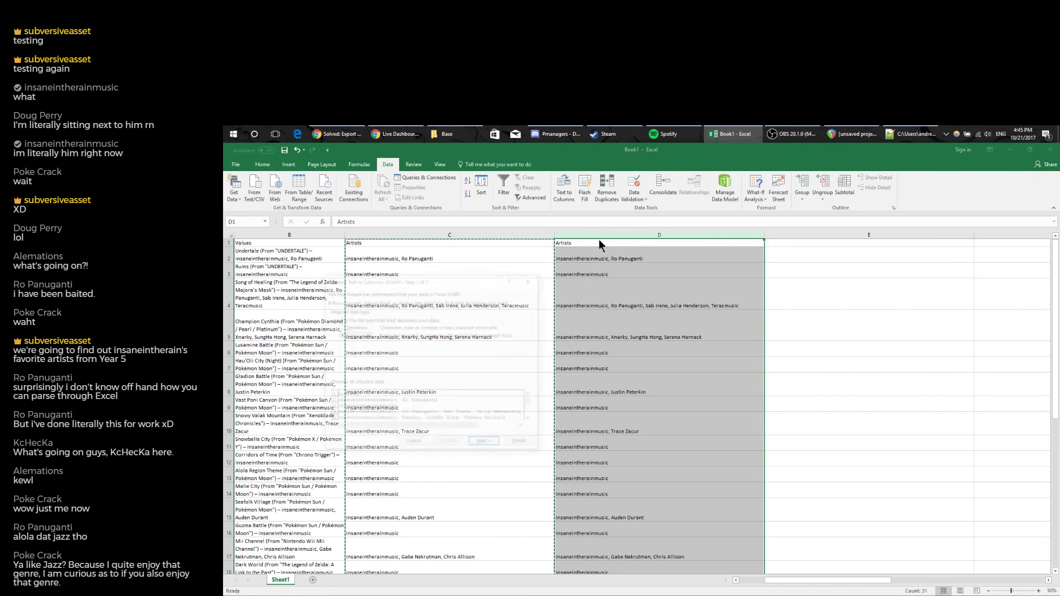
left_click(352, 327)
left_click(485, 444)
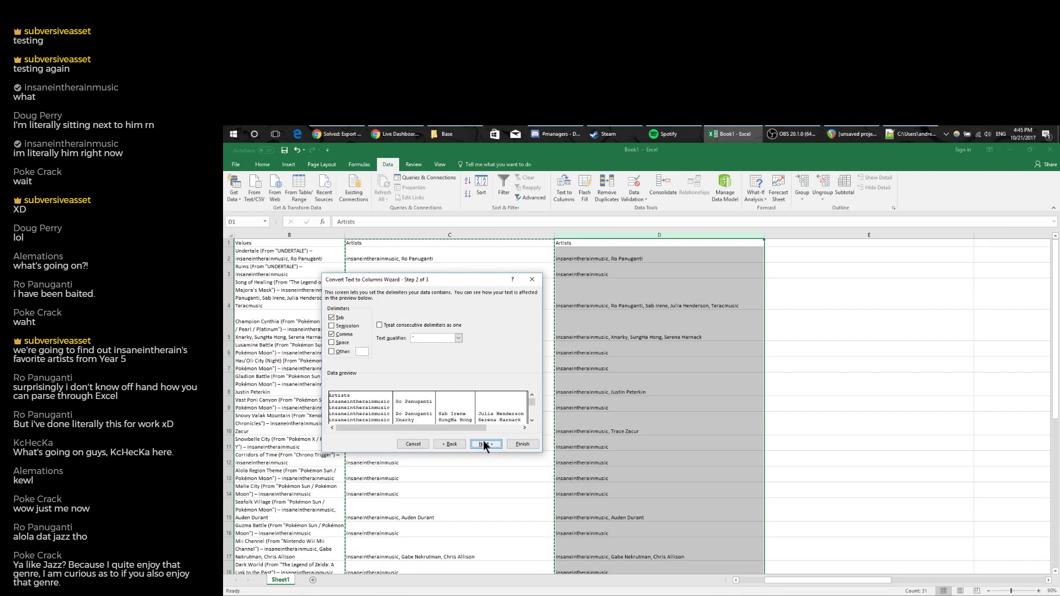
left_click(522, 444)
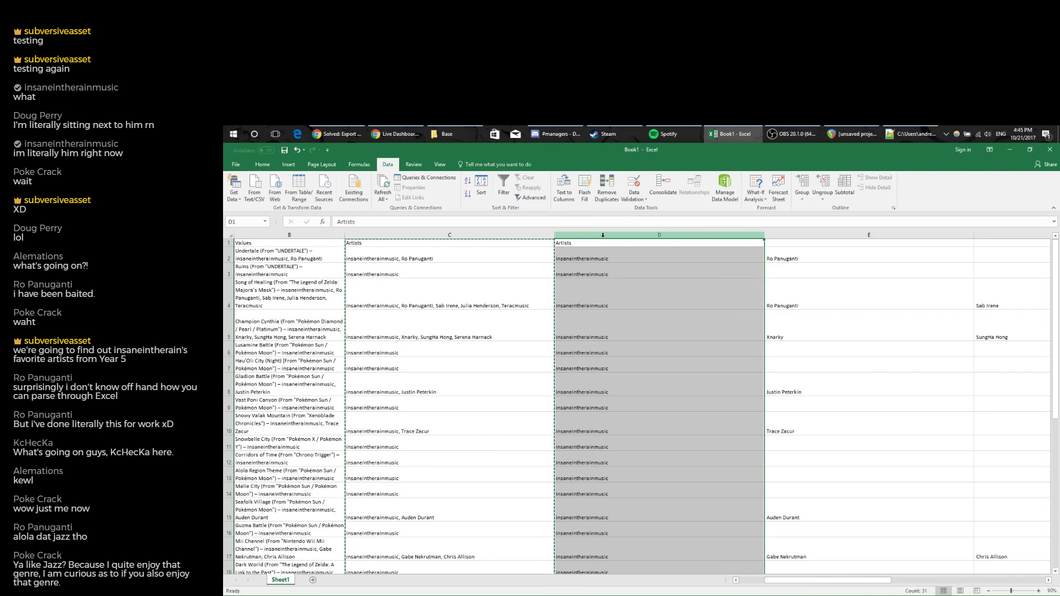
Autofit the split artist columns D–H and delete the empty column I.
left_click_drag(605, 236, 641, 236)
double_click(653, 235)
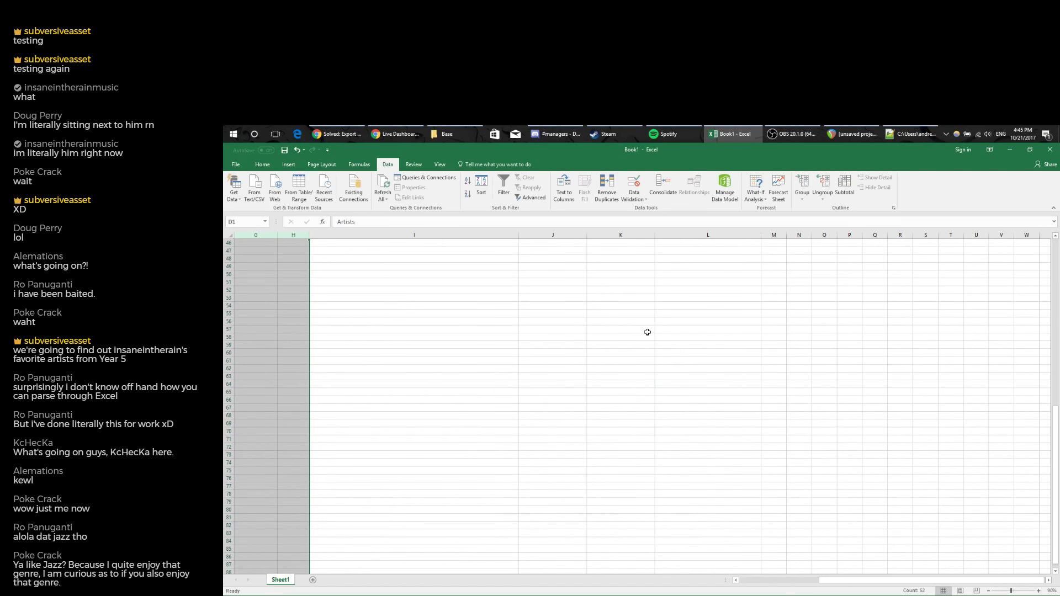
right_click(460, 236)
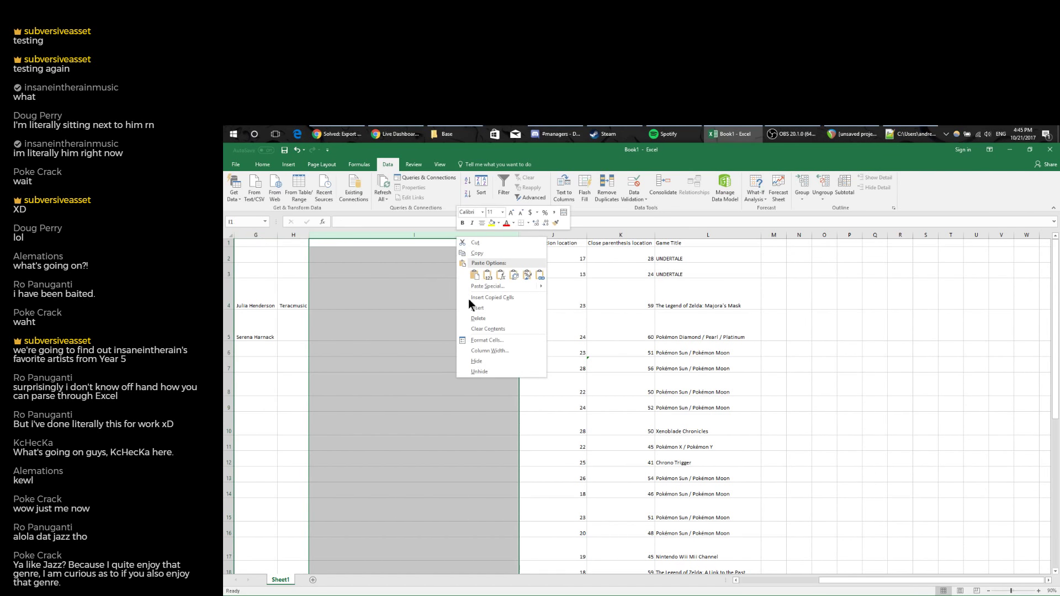
left_click(481, 316)
scroll(447, 356, "down", 1)
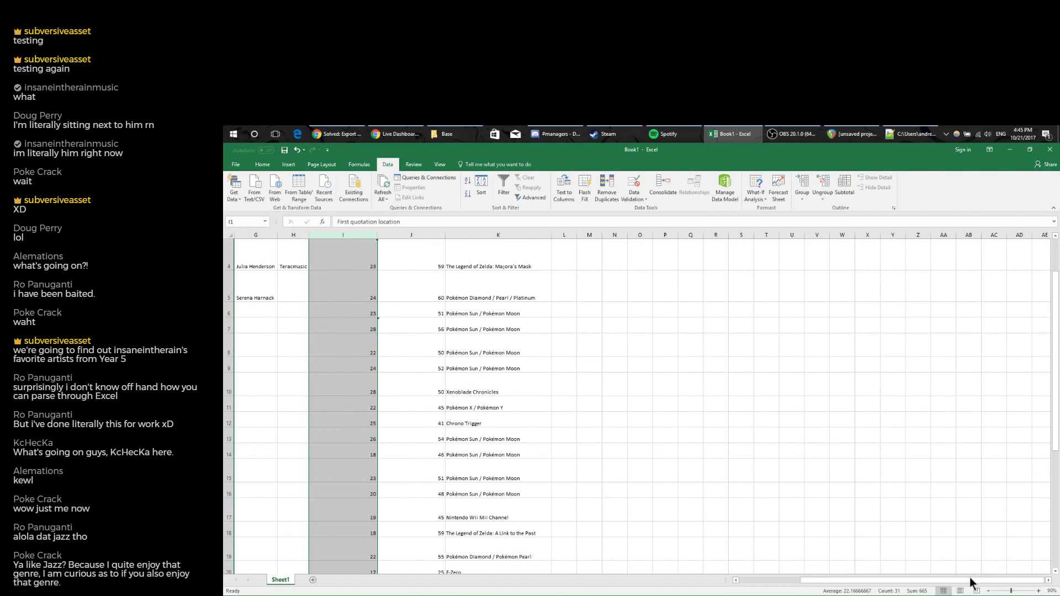
left_click_drag(971, 580, 798, 568)
scroll(817, 530, "up", 1)
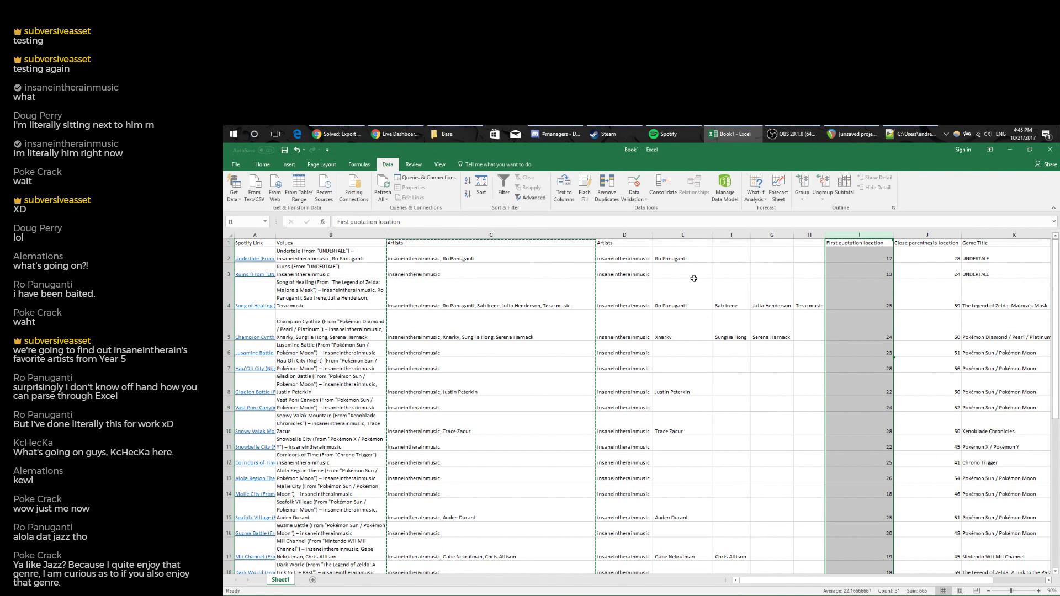
Fill the Artists header from D1 across E1:H1.
left_click(624, 243)
left_click_drag(651, 246, 797, 248)
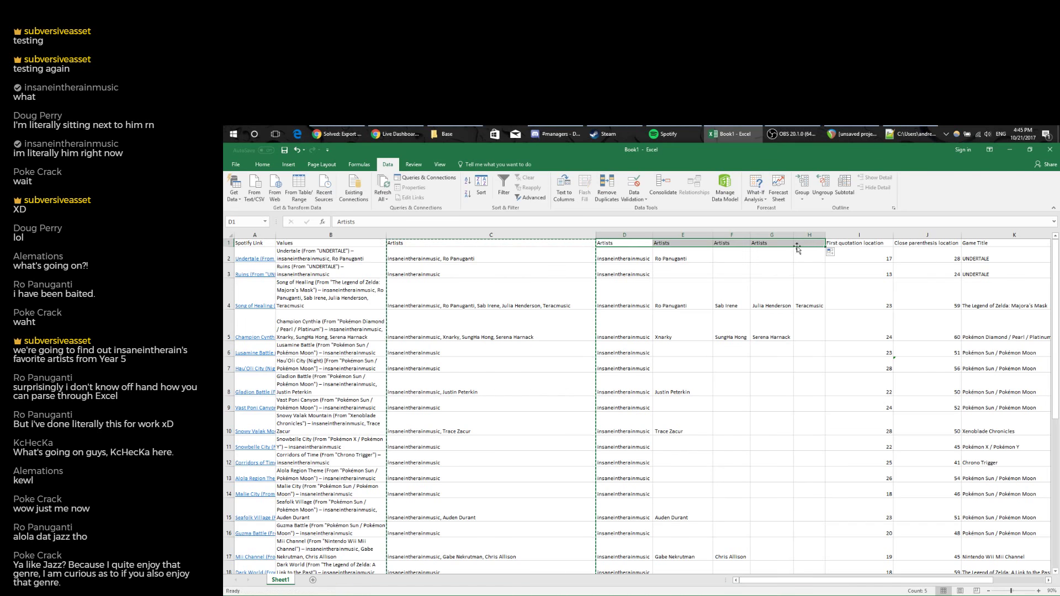
left_click(682, 244)
left_click(399, 222)
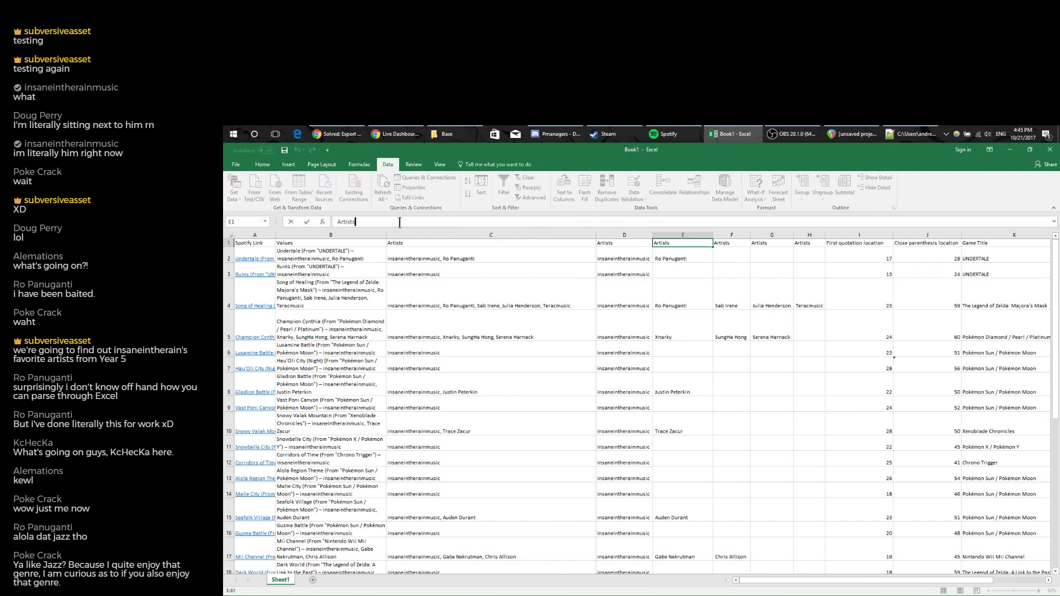
key("Left")
Rename the first three headers Artists1, Artists2 and Artists3.
left_click(432, 222)
type("1")
key("Tab")
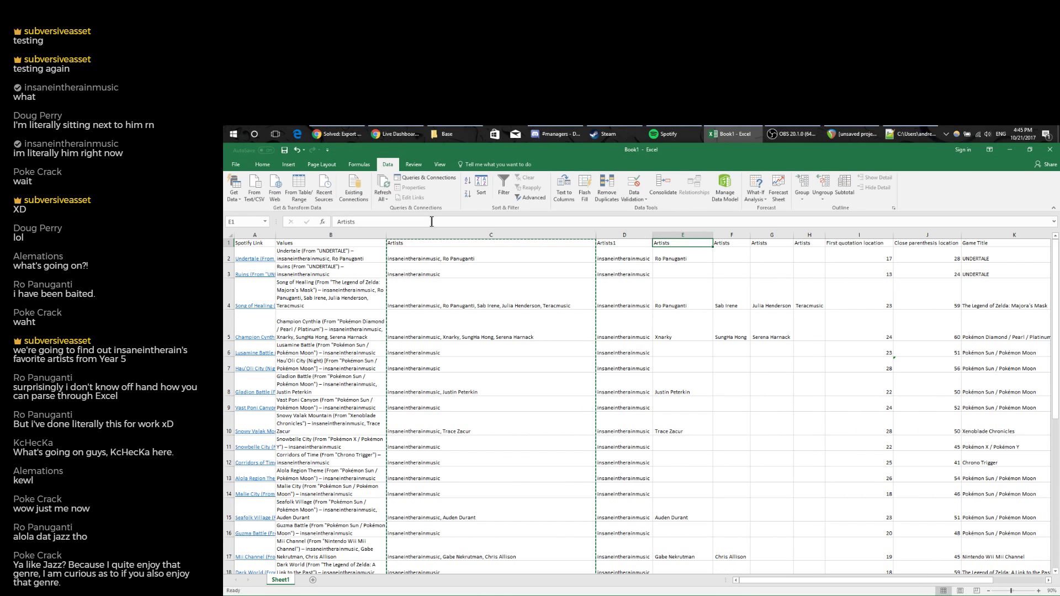
left_click(432, 221)
type("2")
key("Tab")
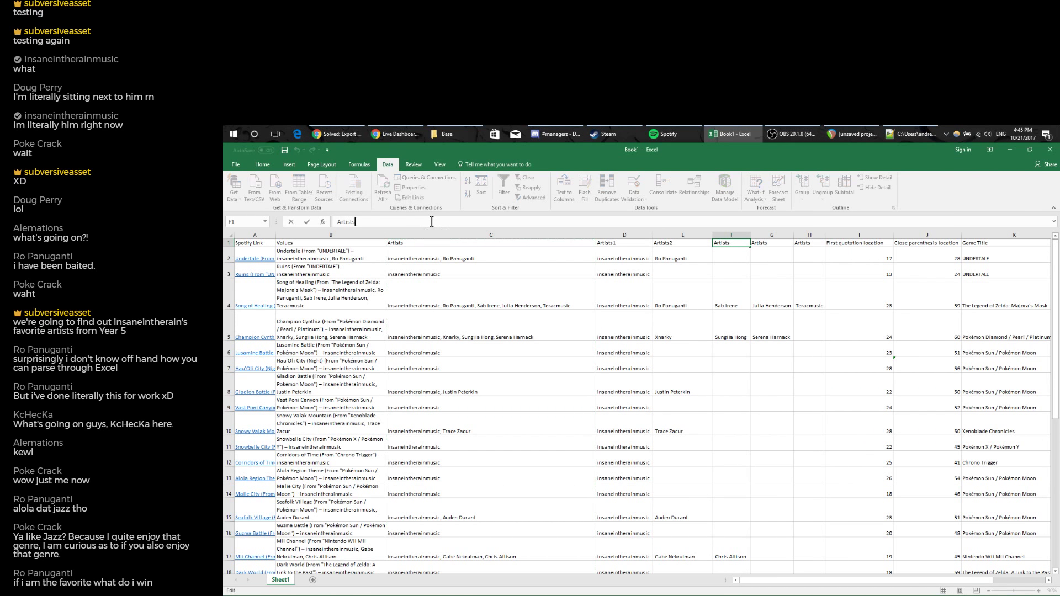
left_click(432, 221)
type("3")
key("Return")
Rename the last two headers Artists4 and Artists5, then select D1:H31.
left_click(769, 243)
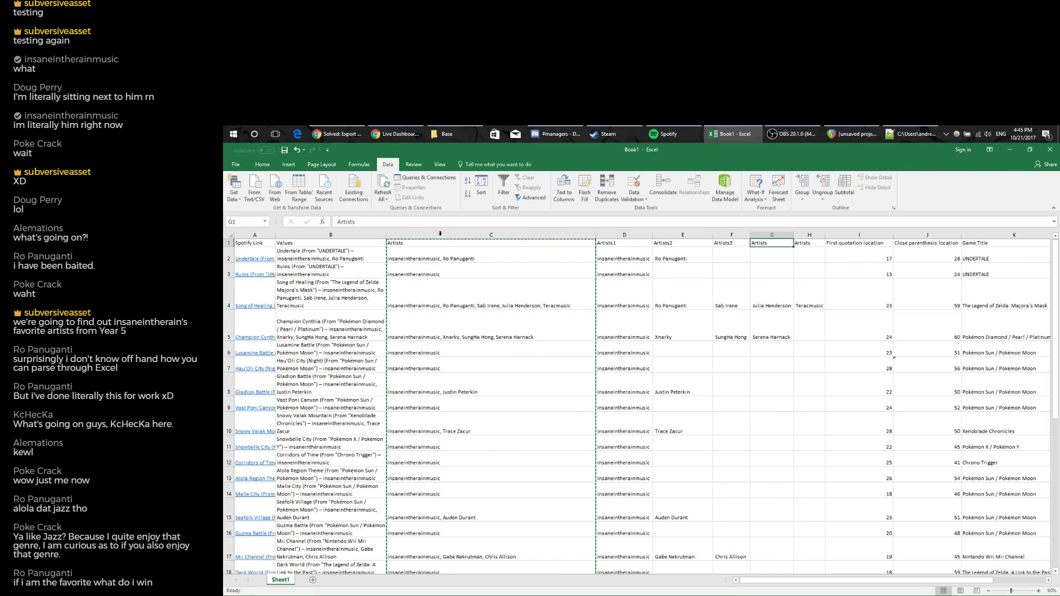
left_click(411, 218)
type("4")
key("Tab")
left_click(411, 218)
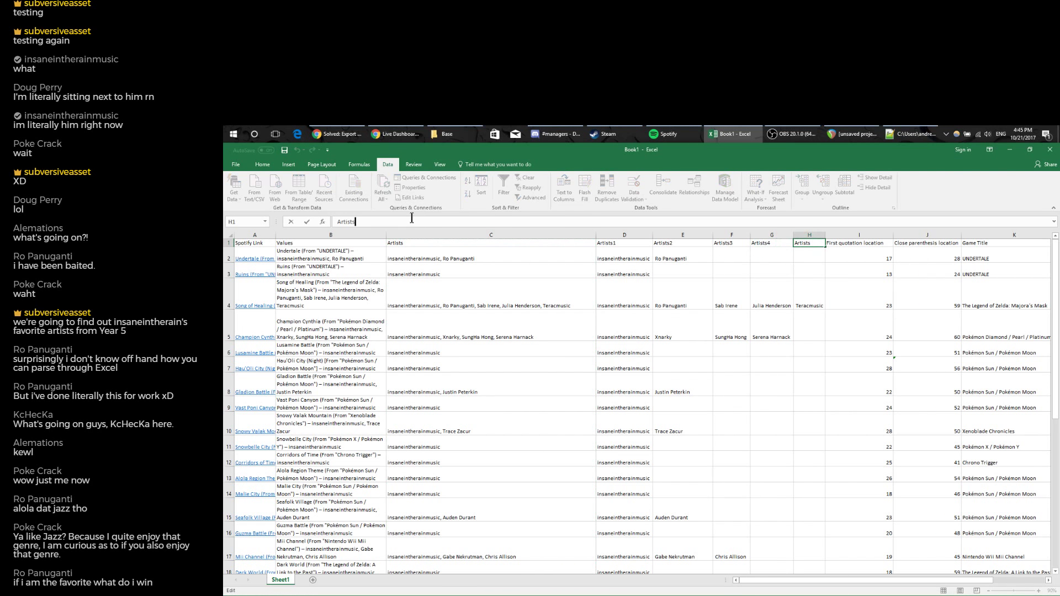
type("5")
left_click(704, 246)
left_click_drag(624, 243, 798, 533)
Paste the five copied artist columns at A1 of a new Sheet2.
key("ctrl+c")
left_click(313, 579)
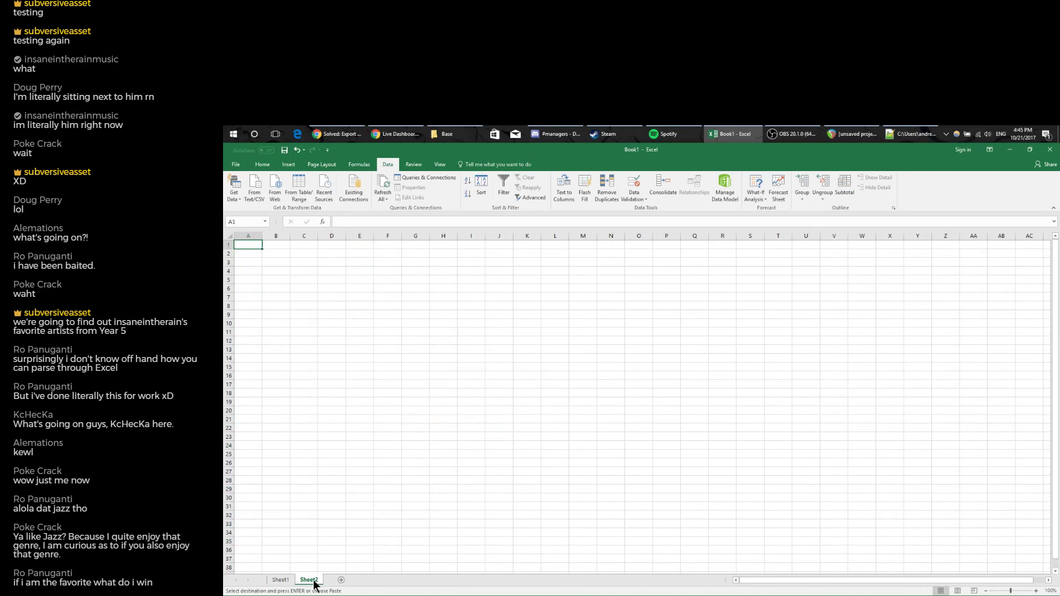
key("ctrl+v")
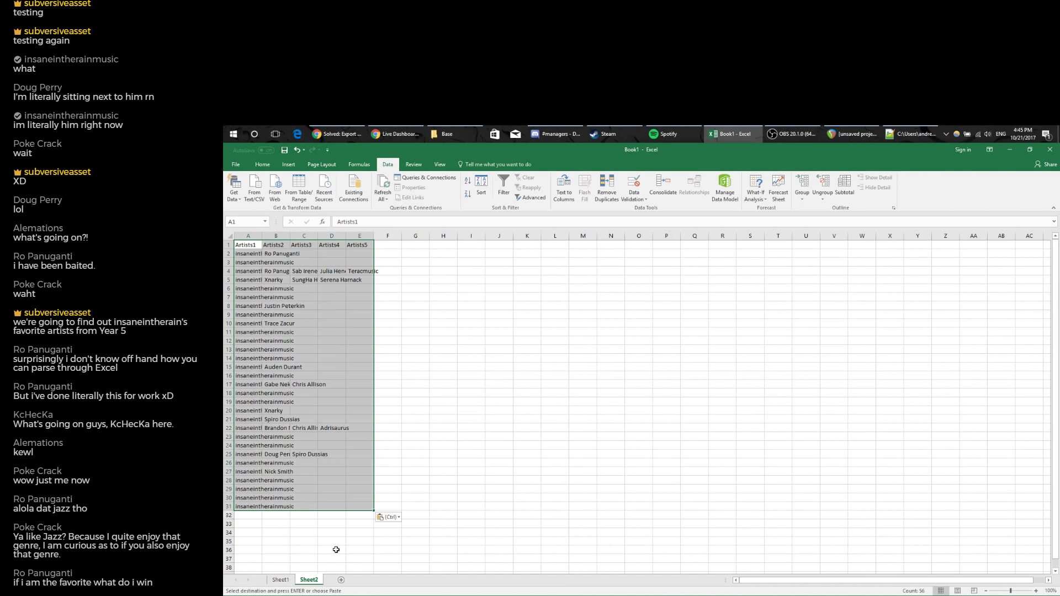
Move the Artists2 list below the Artists1 list in column A.
left_click_drag(274, 243, 278, 512)
key("ctrl+c")
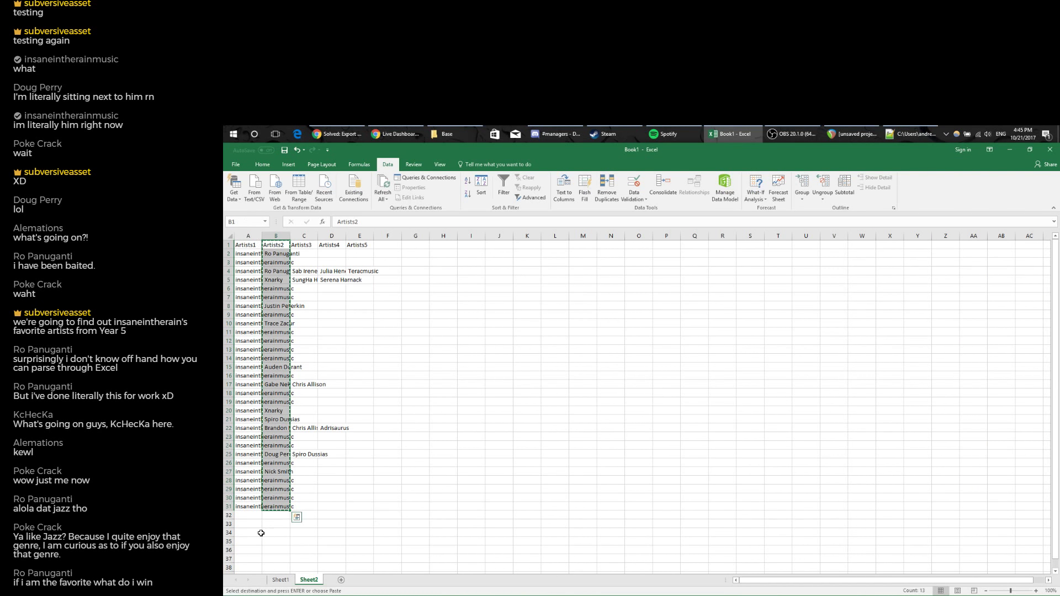
left_click(248, 516)
key("ctrl+v")
Place the Artists3 list below the Artists2 list.
left_click_drag(310, 248, 310, 507)
key("ctrl+c")
scroll(311, 508, "down", 3)
scroll(310, 508, "down", 6)
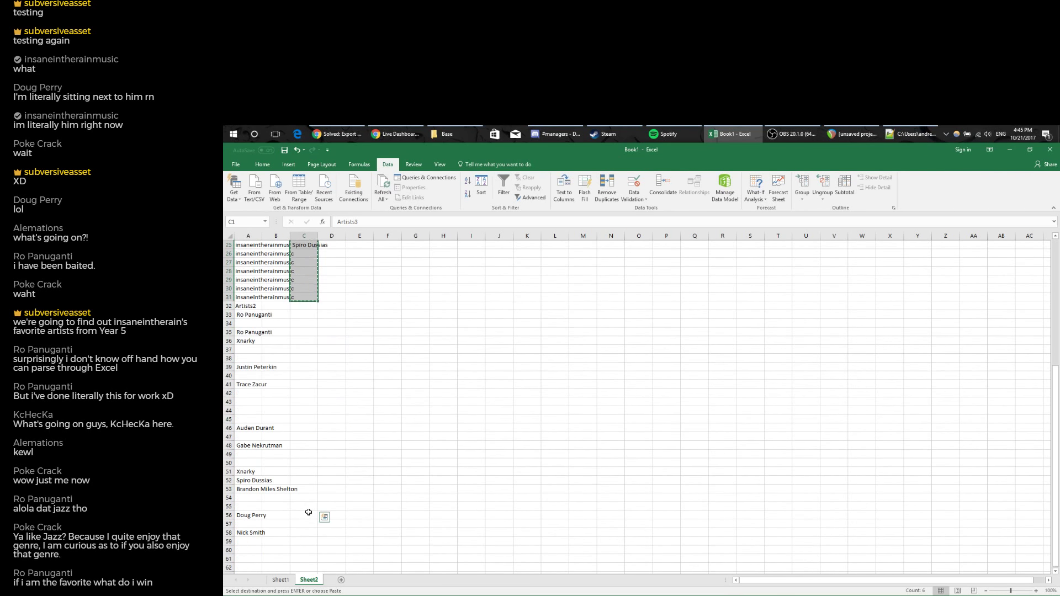
left_click(310, 490)
key("Home")
key("ctrl+v")
key("ctrl+q")
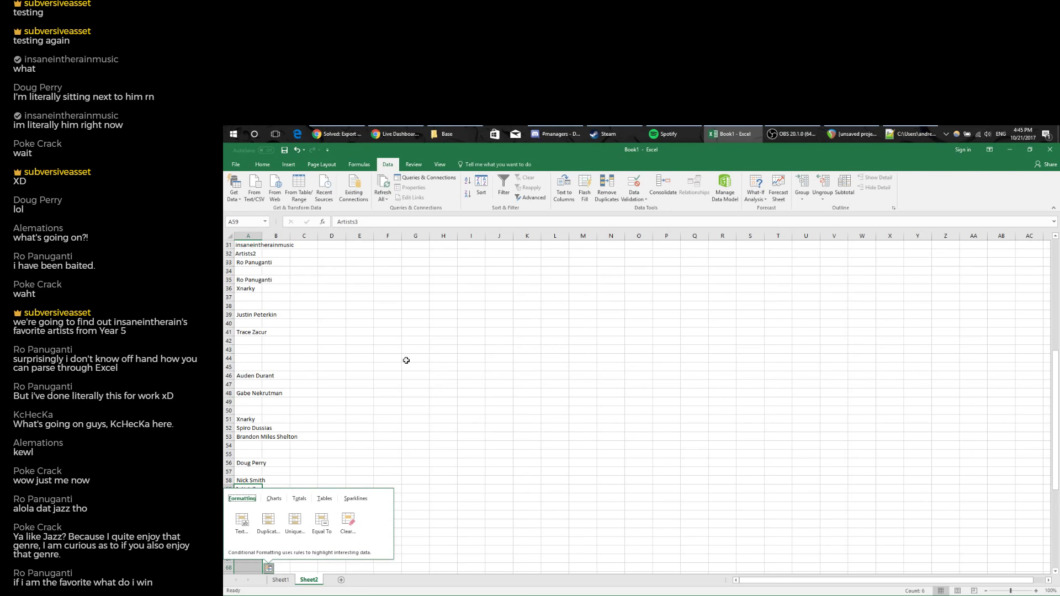
scroll(409, 357, "up", 10)
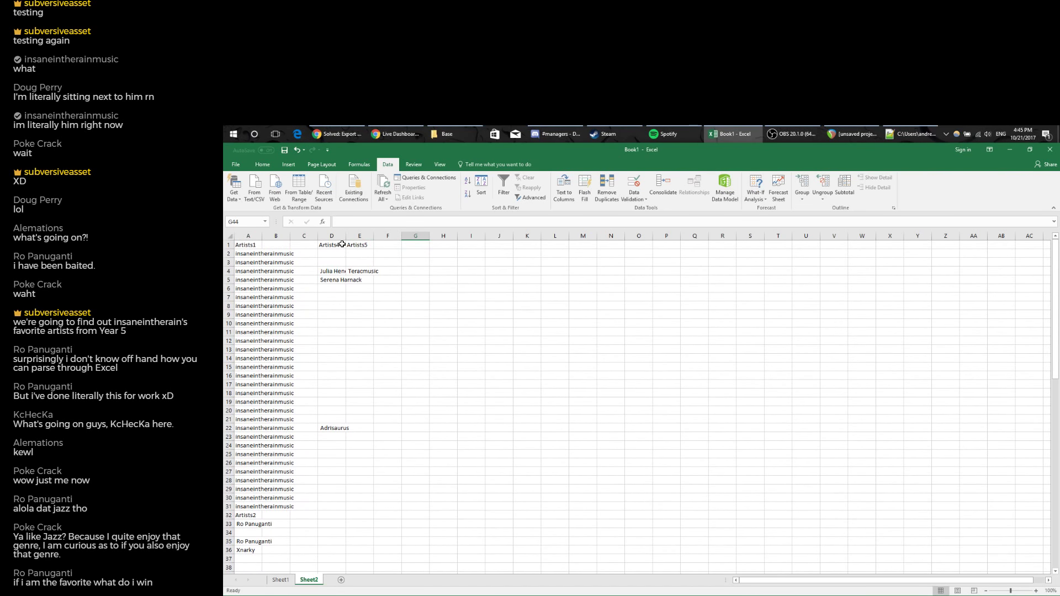
Copy the Artists4 list and paste it below Artists3.
left_click_drag(331, 245, 334, 430)
key("ctrl+c")
scroll(357, 461, "down", 10)
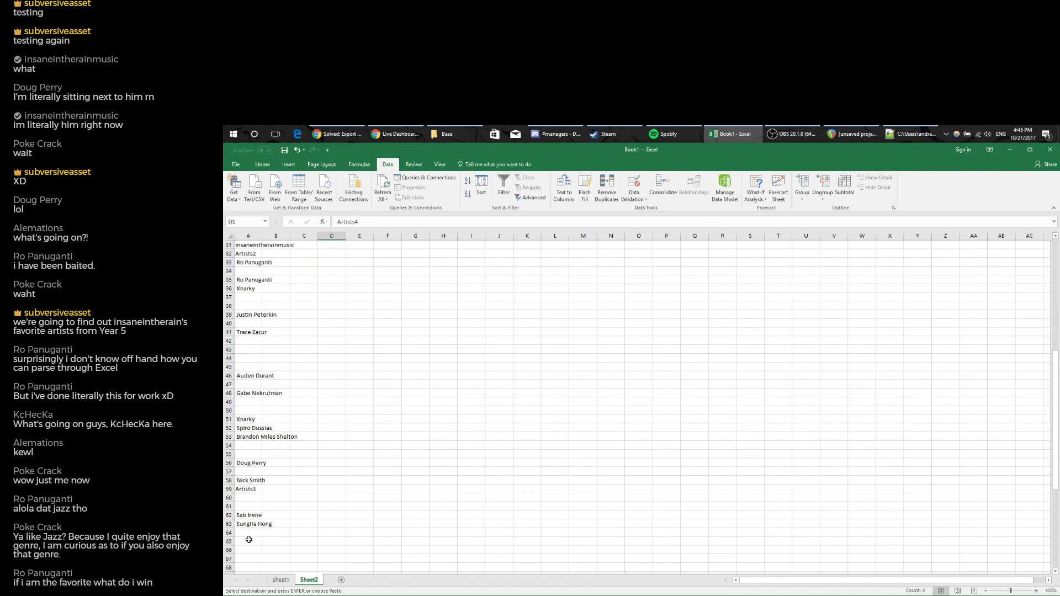
left_click(249, 533)
key("ctrl+v")
left_click(415, 419)
scroll(438, 426, "down", 8)
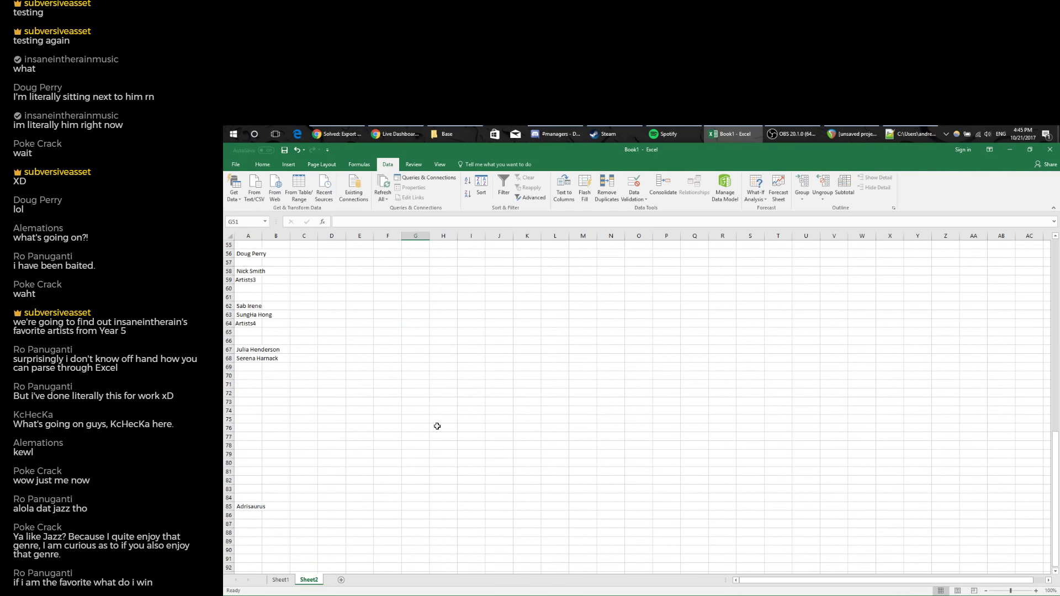
scroll(437, 426, "up", 5)
Undo the misplaced Artists4 paste and put it right where Artists3 ends.
key("ctrl+z")
scroll(241, 407, "down", 5)
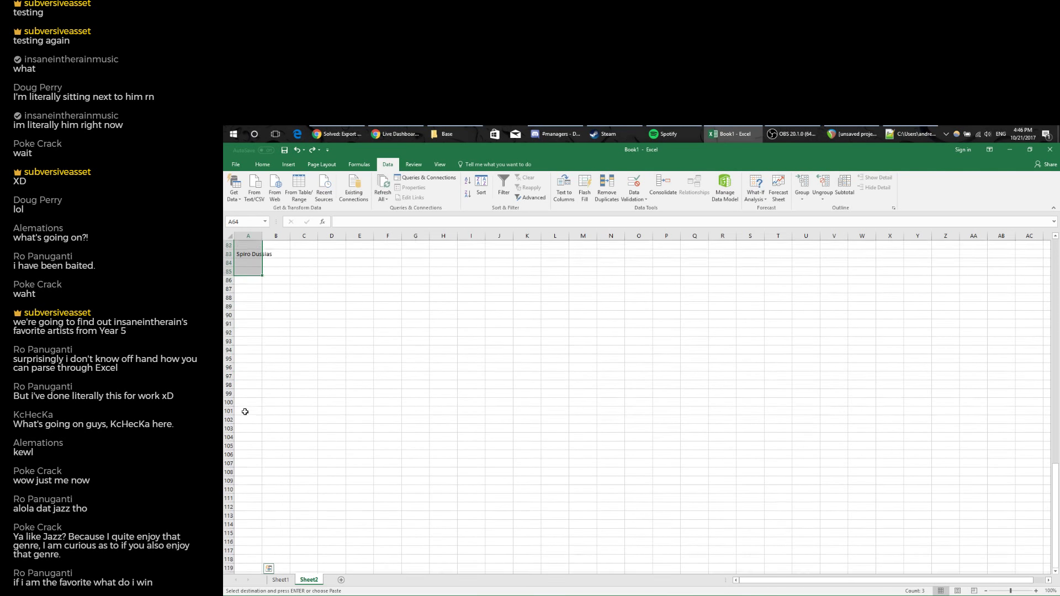
scroll(245, 412, "up", 5)
left_click(247, 421)
key("Return")
scroll(356, 445, "down", 7)
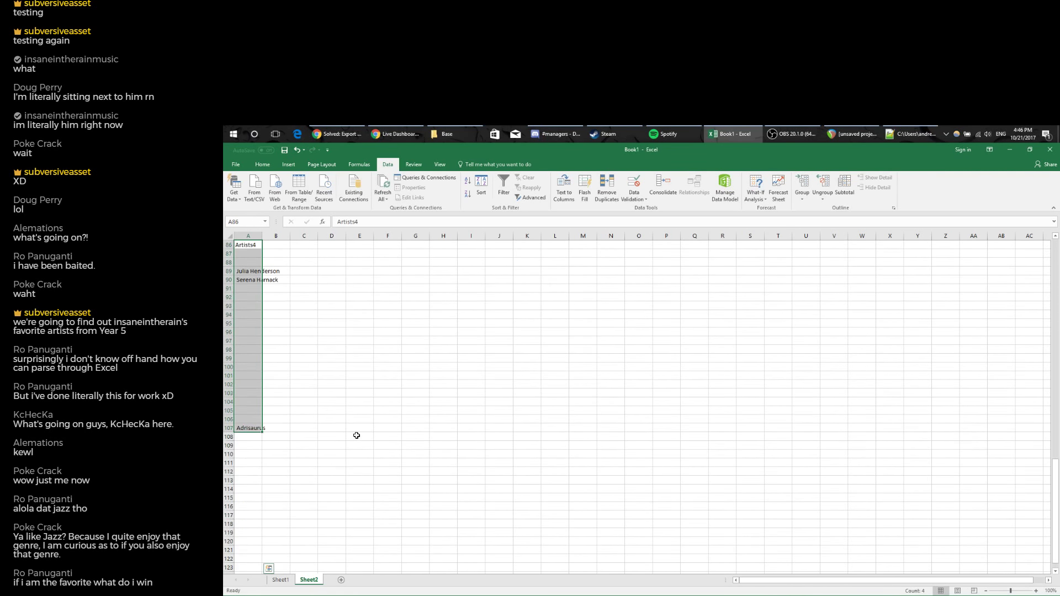
scroll(357, 435, "up", 20)
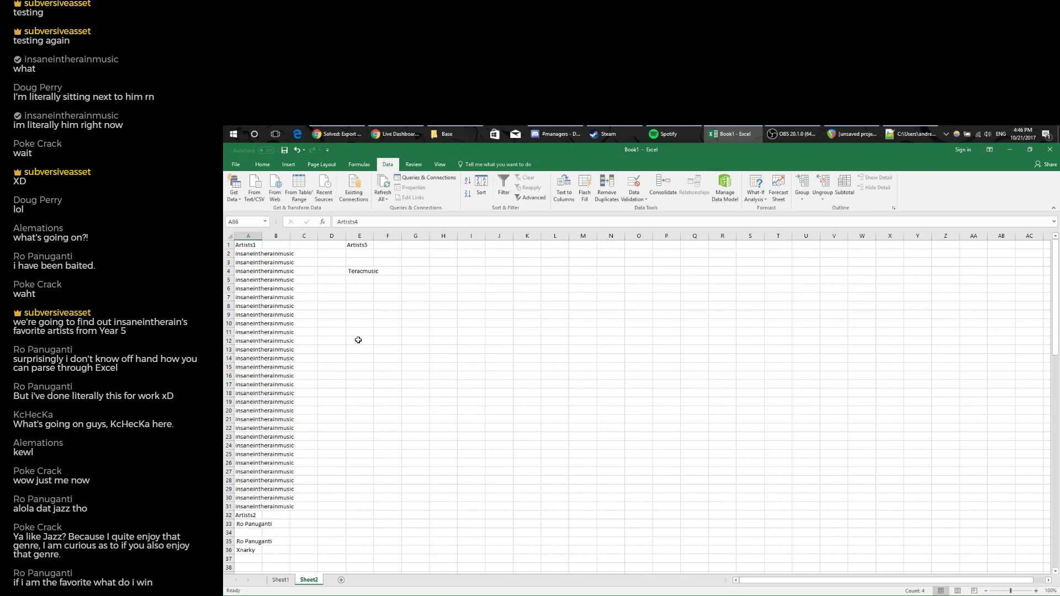
Append the Artists5 entries after Artists4 and select all used cells of column A.
left_click_drag(368, 242, 368, 285)
key("ctrl+c")
scroll(386, 372, "down", 20)
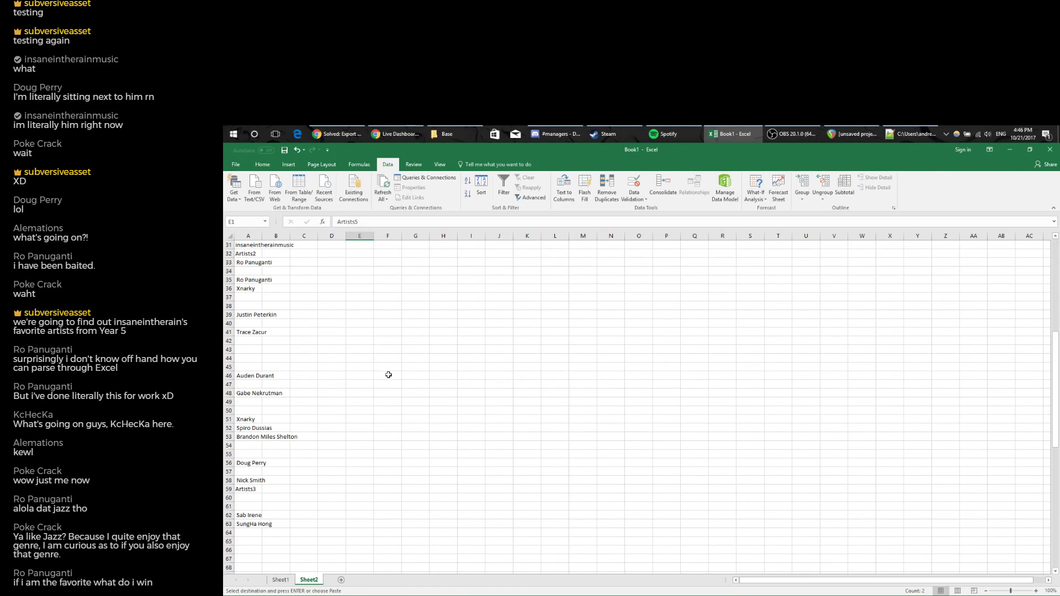
left_click(245, 395)
key("Return")
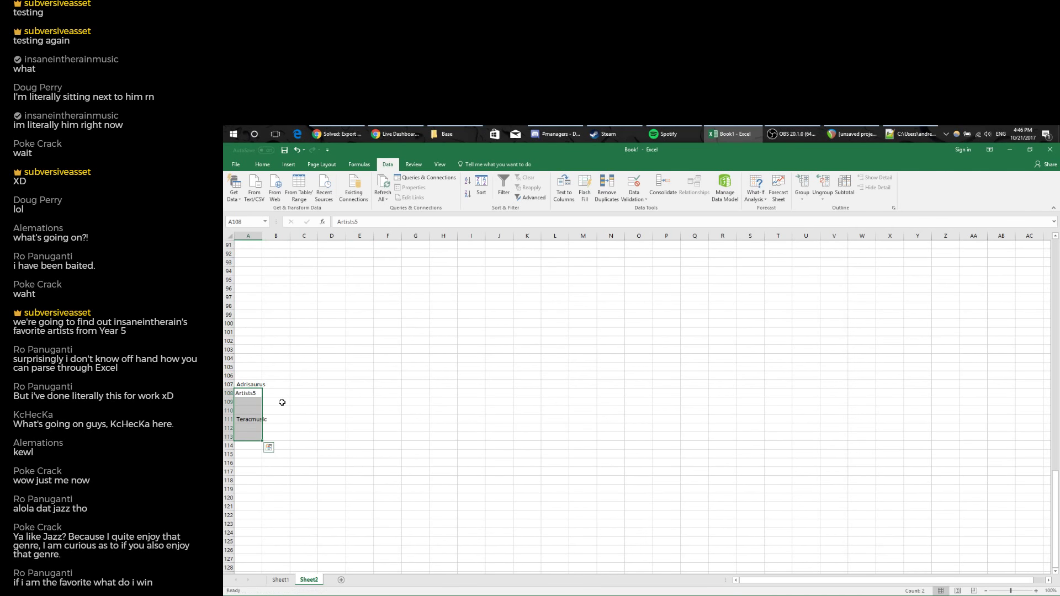
scroll(279, 419, "up", 20)
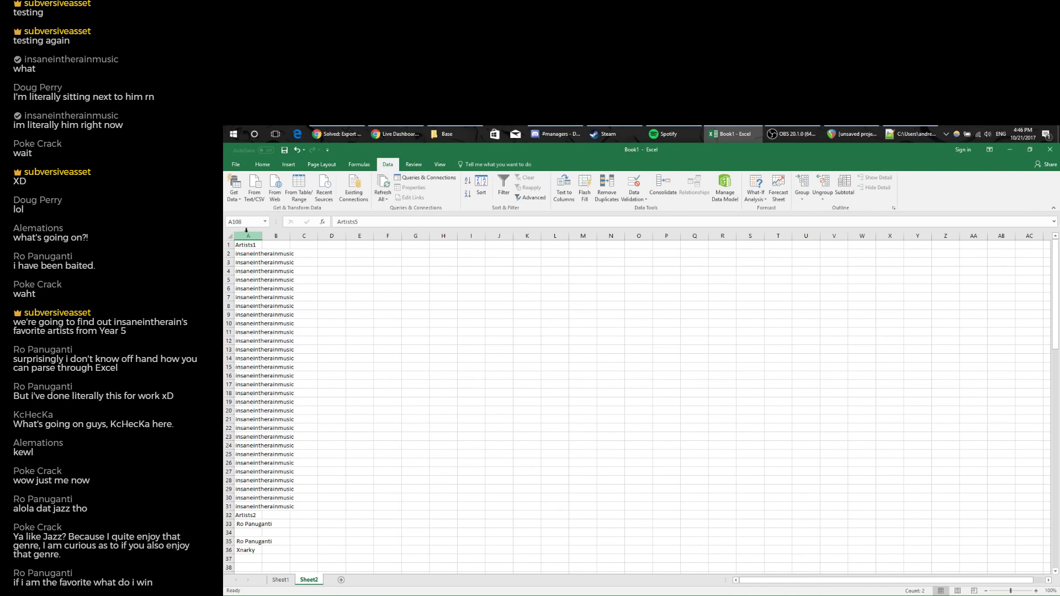
key("ctrl+shift+Down")
key("ctrl+shift+Down")
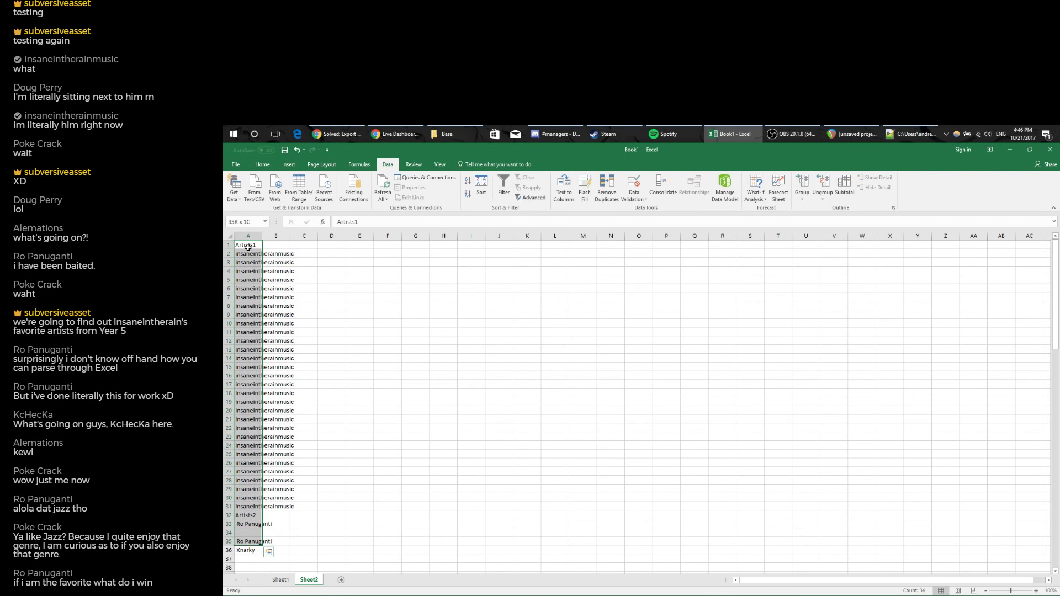
key("ctrl+shift+End")
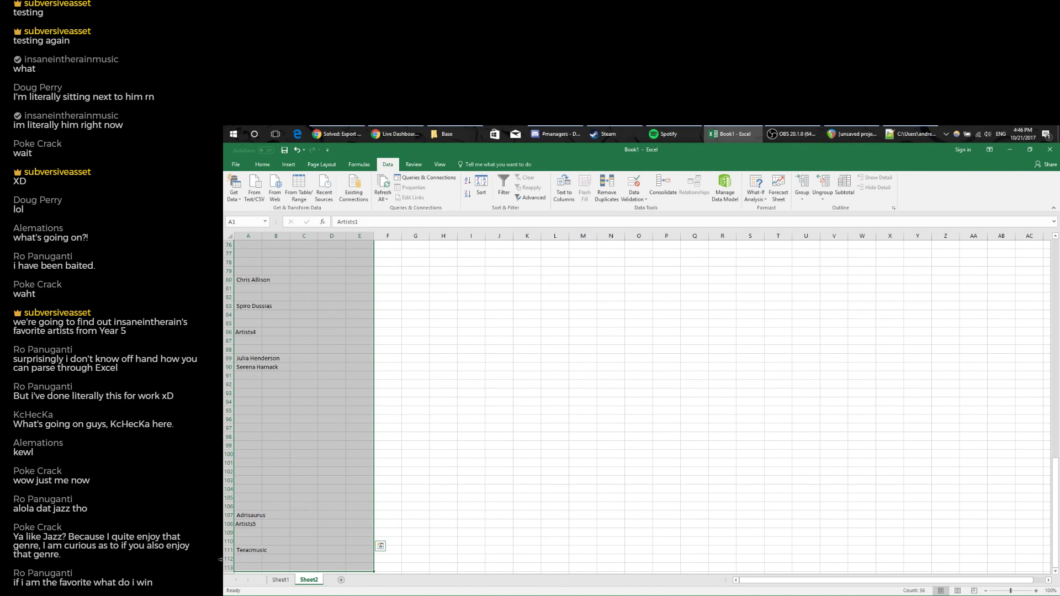
Select column A's blank cells with Go To Special and delete their entire rows.
left_click(255, 567, "shift")
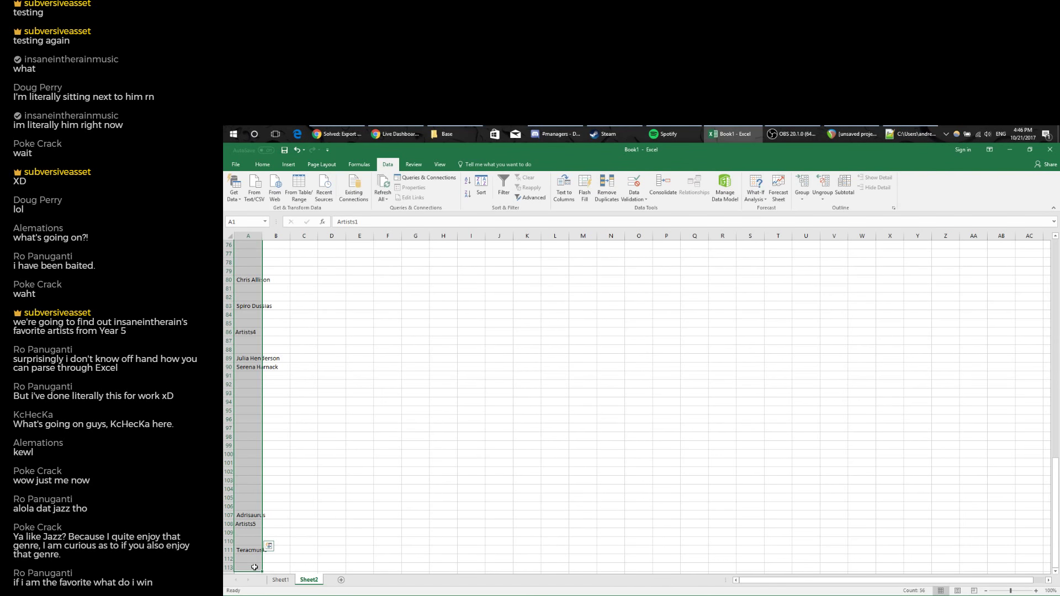
key("ctrl+g")
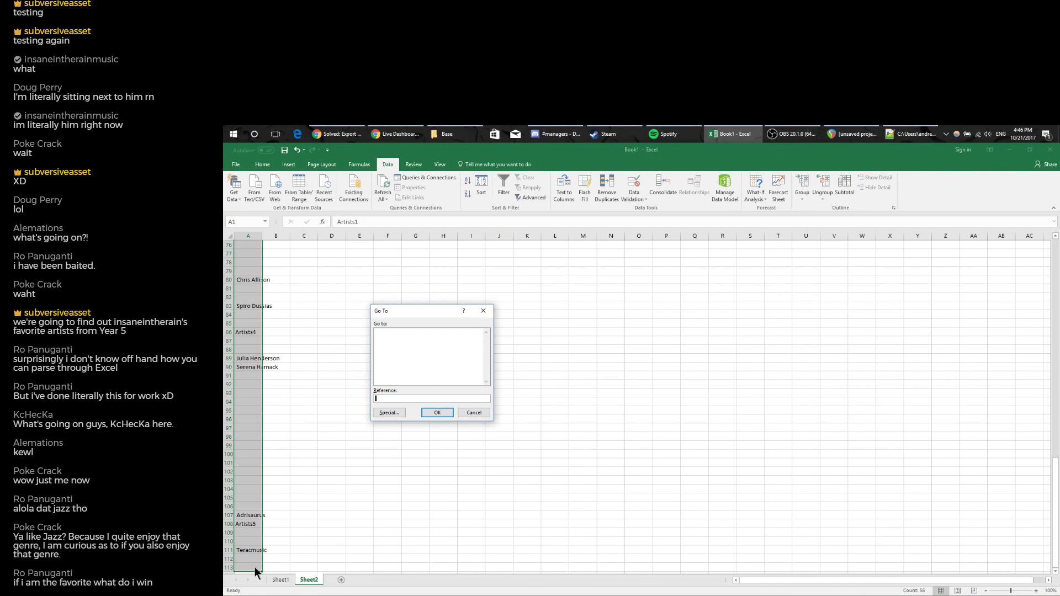
key("alt+s")
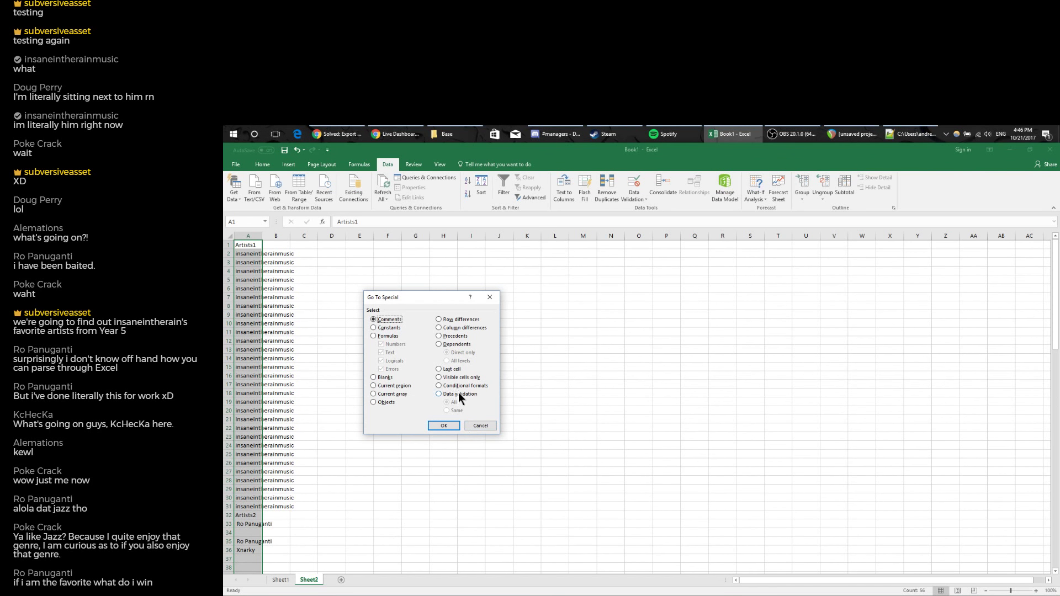
left_click(443, 425)
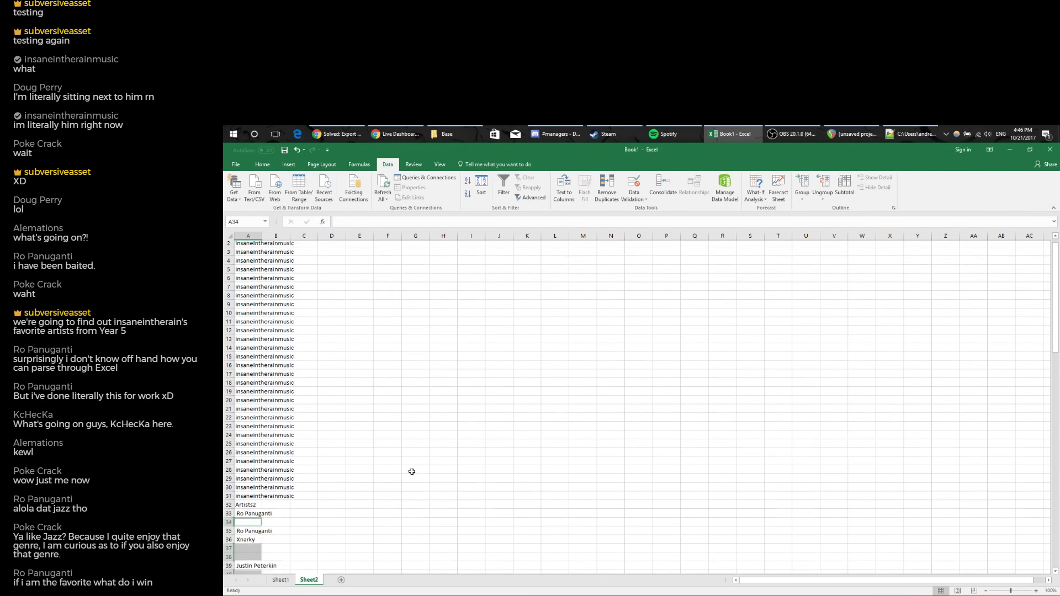
scroll(250, 286, "down", 11)
right_click(253, 275)
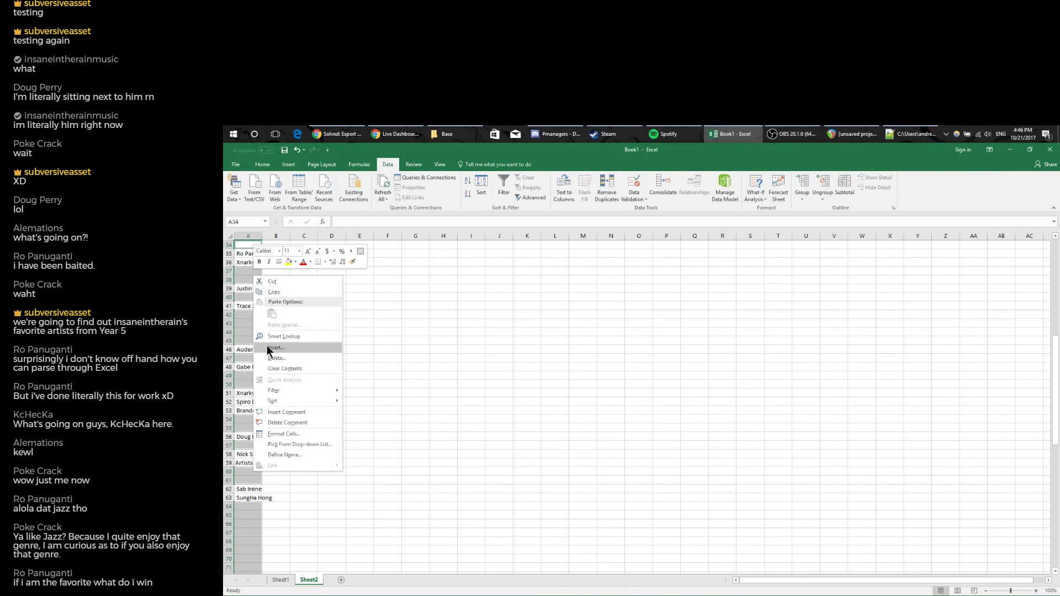
left_click(276, 363)
left_click(251, 379)
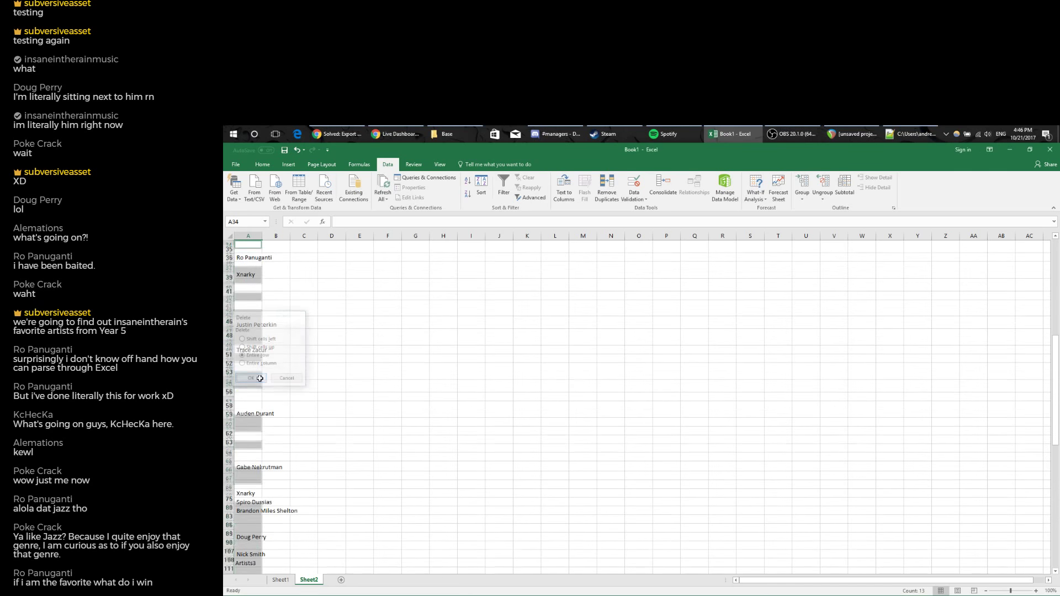
Select the gap-free artist list A1:A56.
scroll(309, 393, "up", 11)
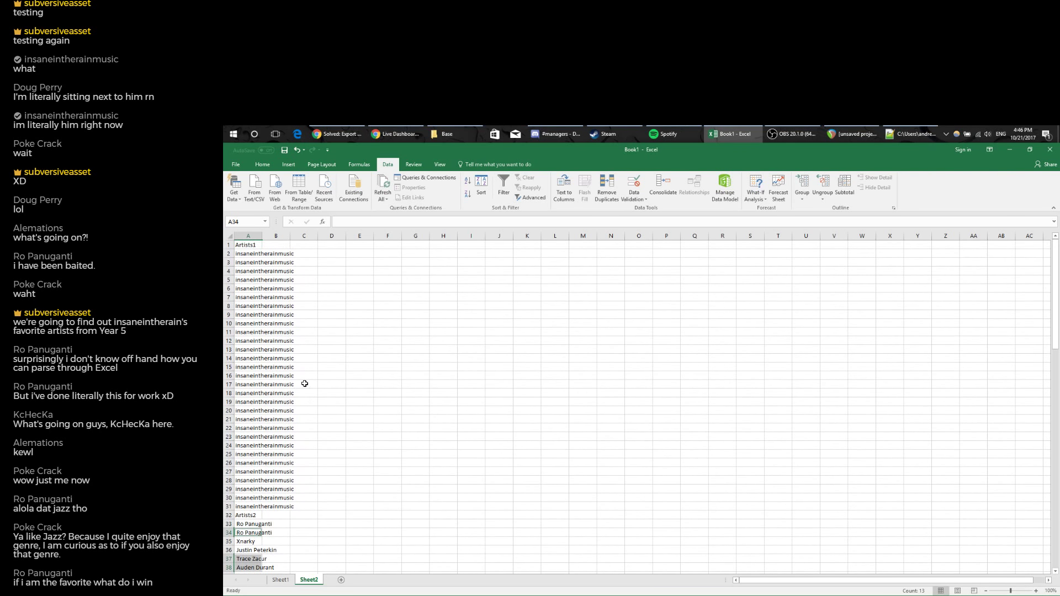
left_click_drag(245, 244, 248, 550)
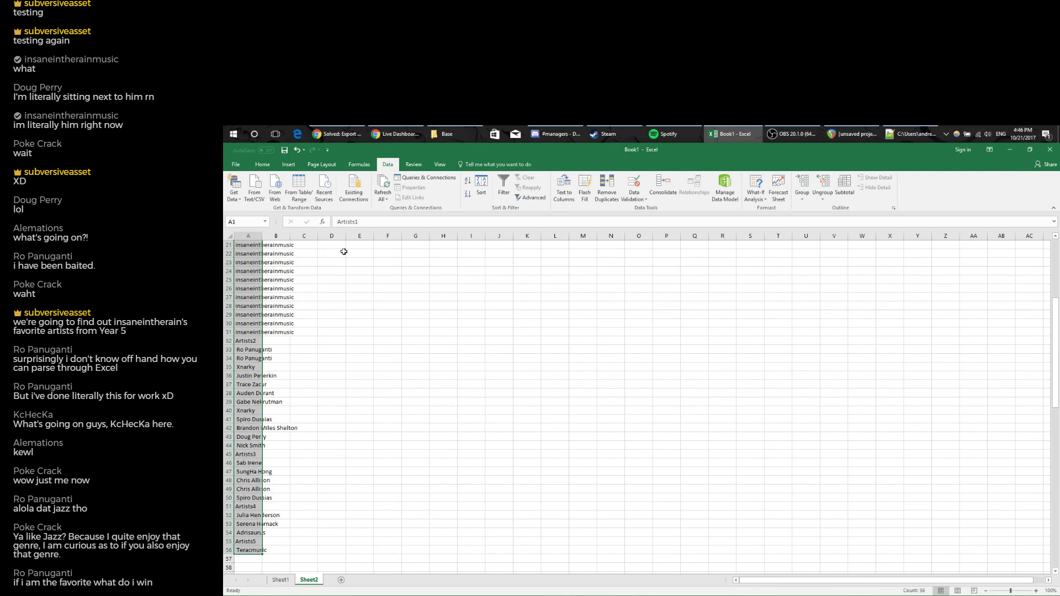
left_click(288, 165)
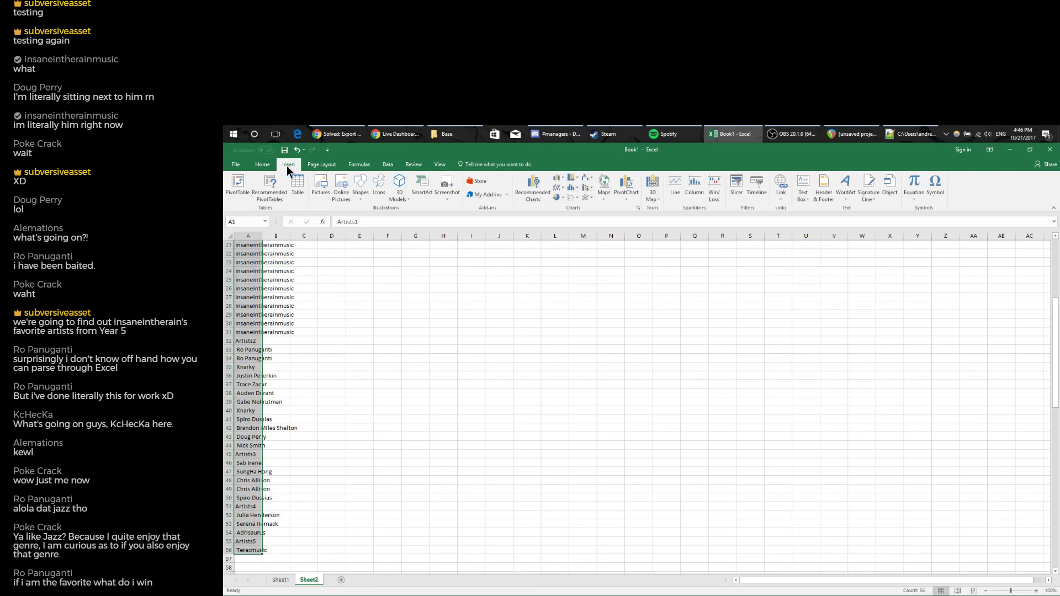
Insert a PivotTable of the artist list on a new Sheet3 with Artists1 as rows.
left_click(237, 185)
left_click(459, 429)
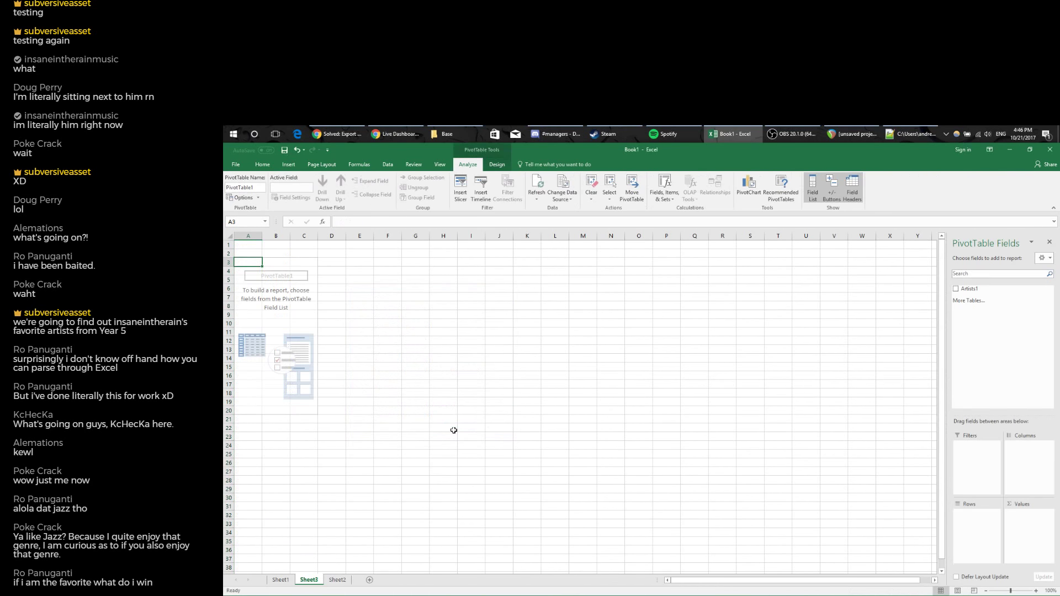
left_click_drag(967, 288, 966, 527)
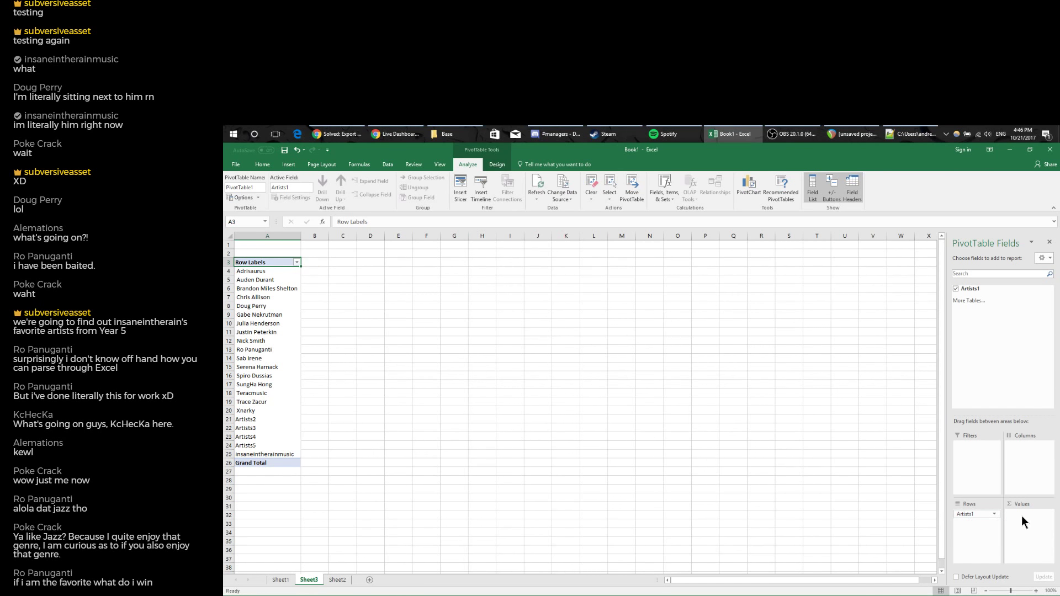
mouse_move(988, 516)
left_mouse_down()
mouse_move(1029, 527)
mouse_move(986, 520)
left_mouse_up()
Compare with Sheet2's data, then show Count of Artists1 beside each artist row.
left_click(276, 408)
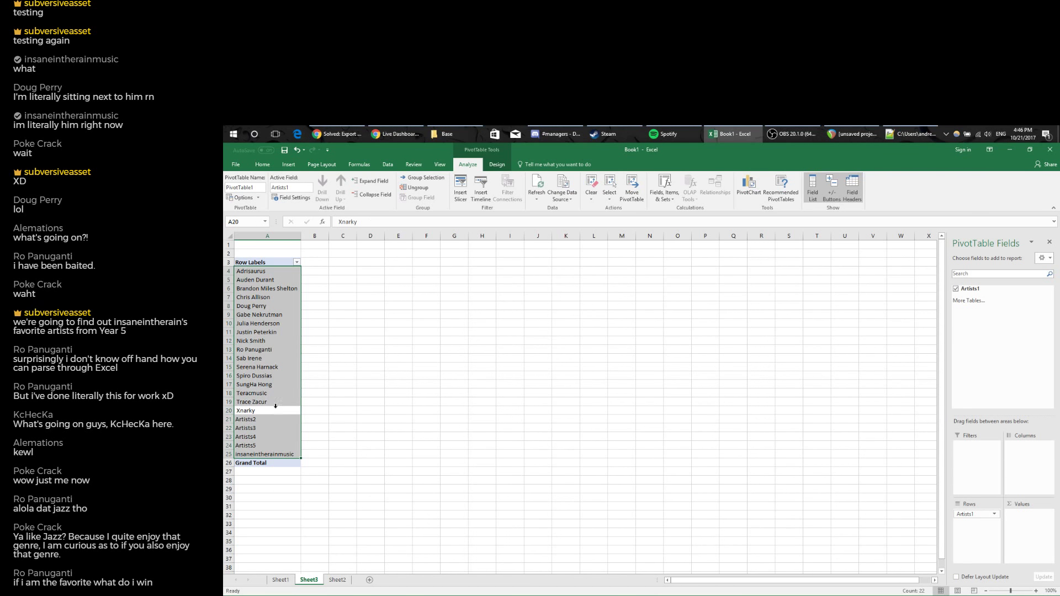
left_click(334, 581)
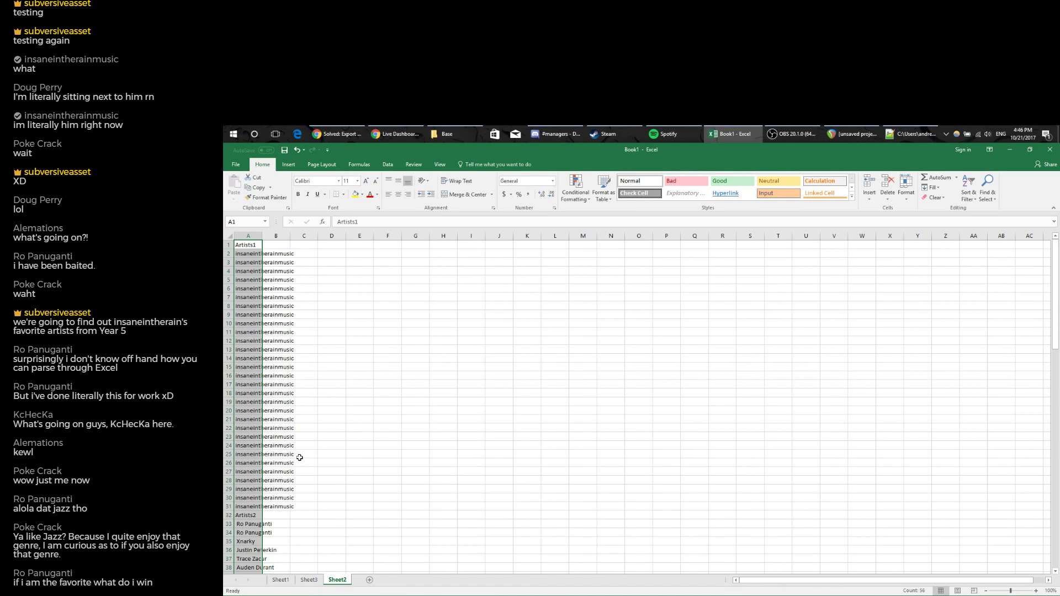
left_click(309, 580)
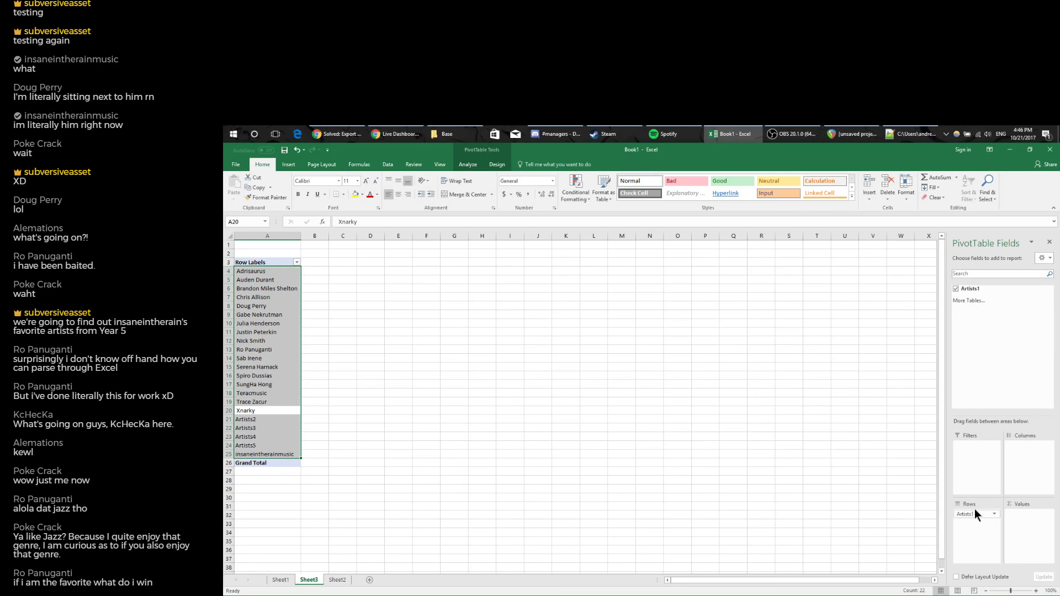
left_click_drag(975, 514, 1019, 523)
left_click_drag(970, 289, 971, 517)
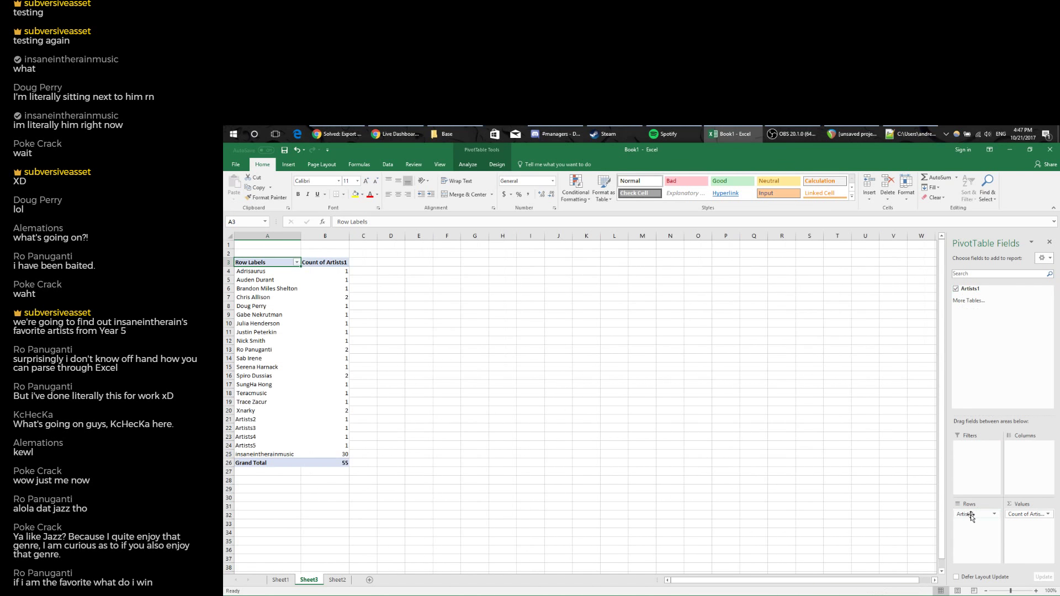
Sort the artist rows descending by Count of Artists1.
left_click(296, 262)
left_click(296, 294)
left_click(415, 352)
left_click(408, 360)
left_click(419, 380)
left_click(430, 419)
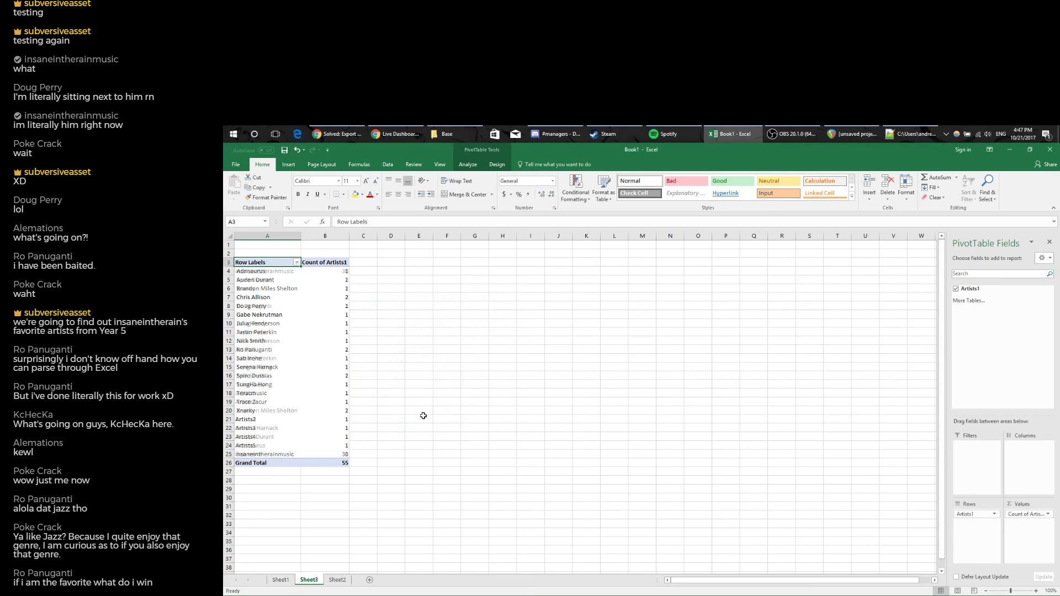
Filter out the Artists2–Artists5 header labels so the grand total drops to 51.
left_click(296, 263)
left_click_drag(332, 362, 334, 396)
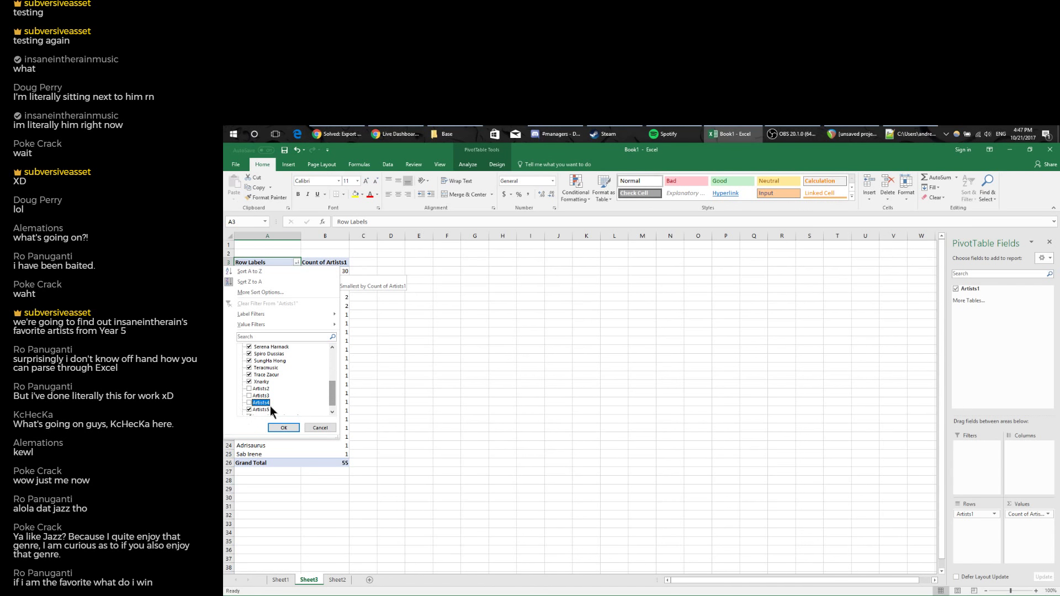
left_click(248, 408)
left_click(332, 412)
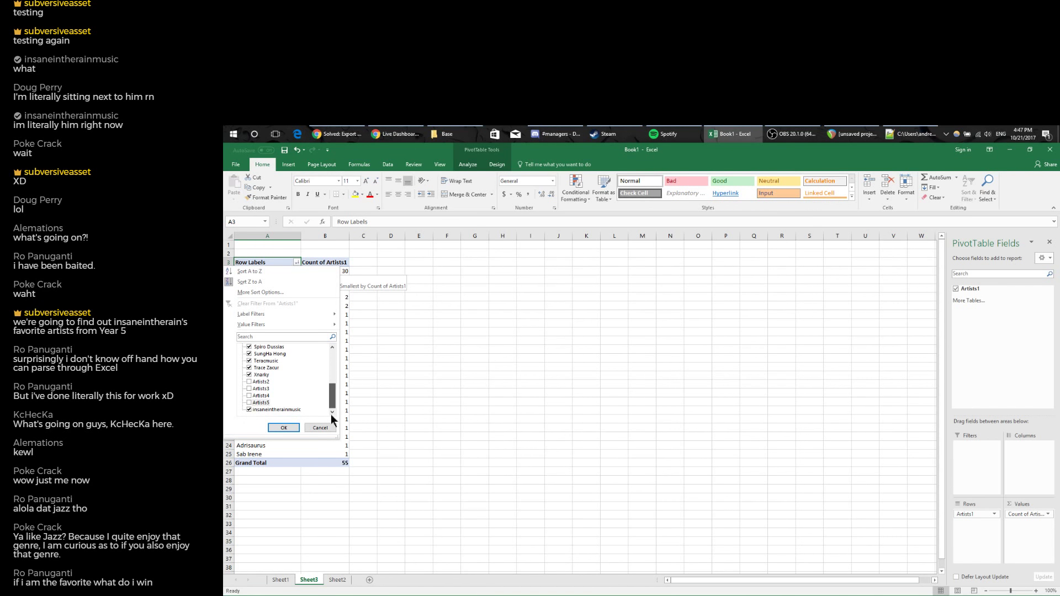
left_click(293, 431)
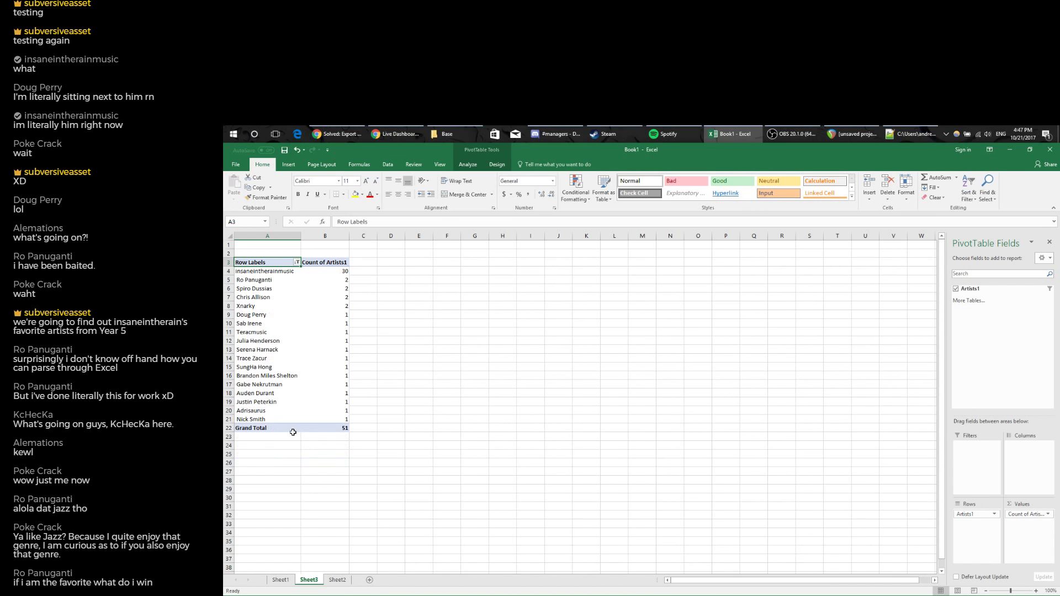
left_click(226, 271)
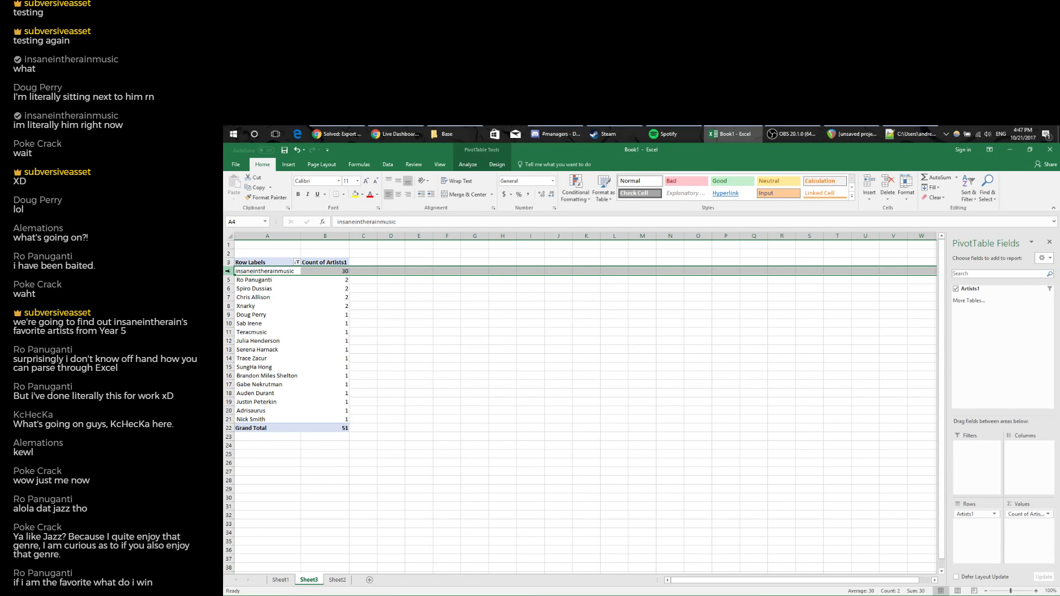
Fill row 4, insaneintherainmusic with 30 appearances, with a light theme colour.
left_click(363, 195)
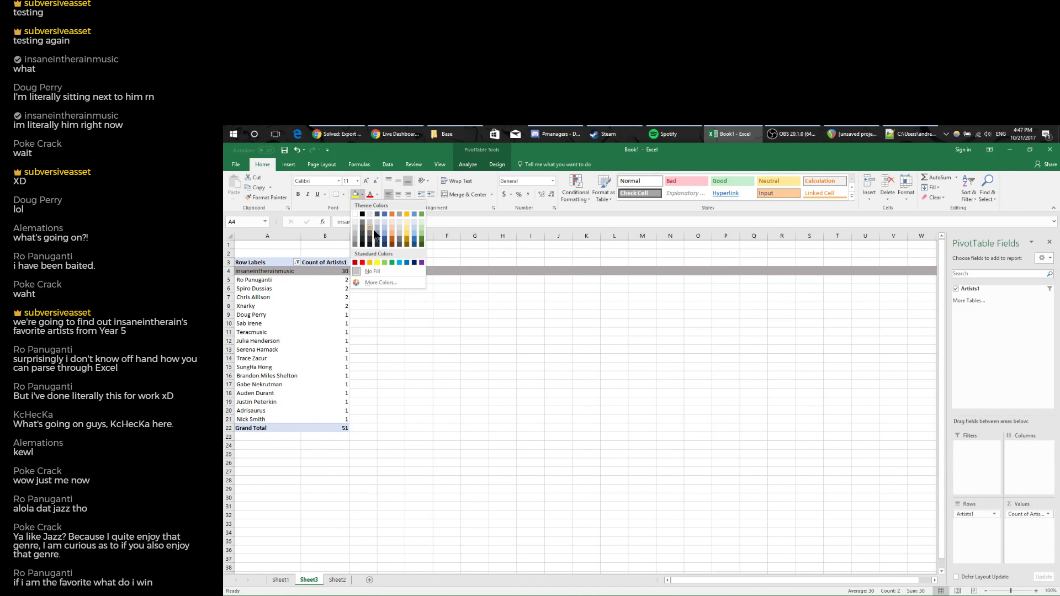
left_click(414, 223)
left_click(264, 281)
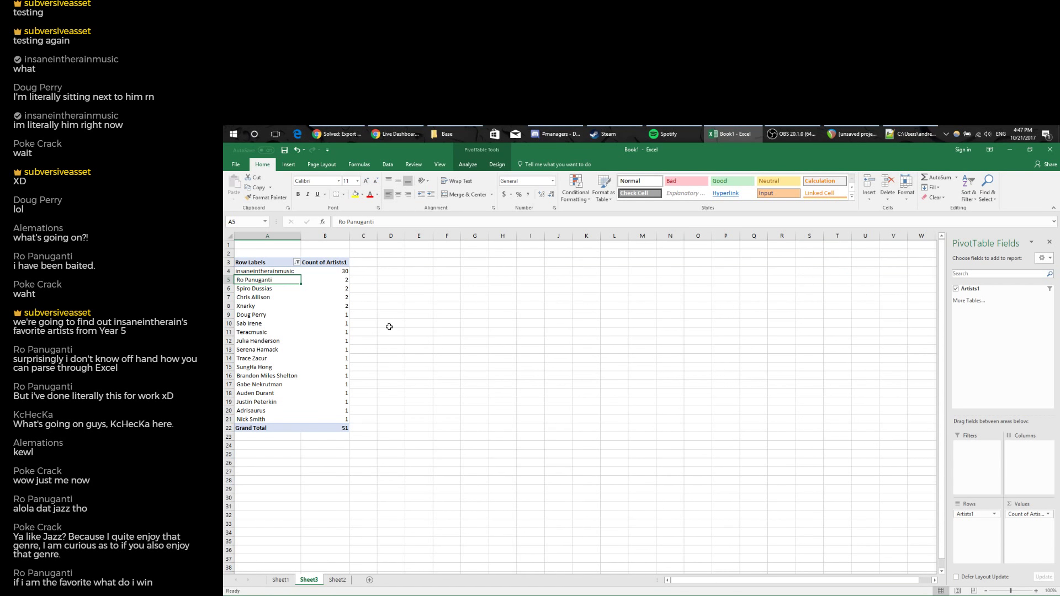
Review the artists counted twice and select the ones appearing only once.
left_click(337, 280)
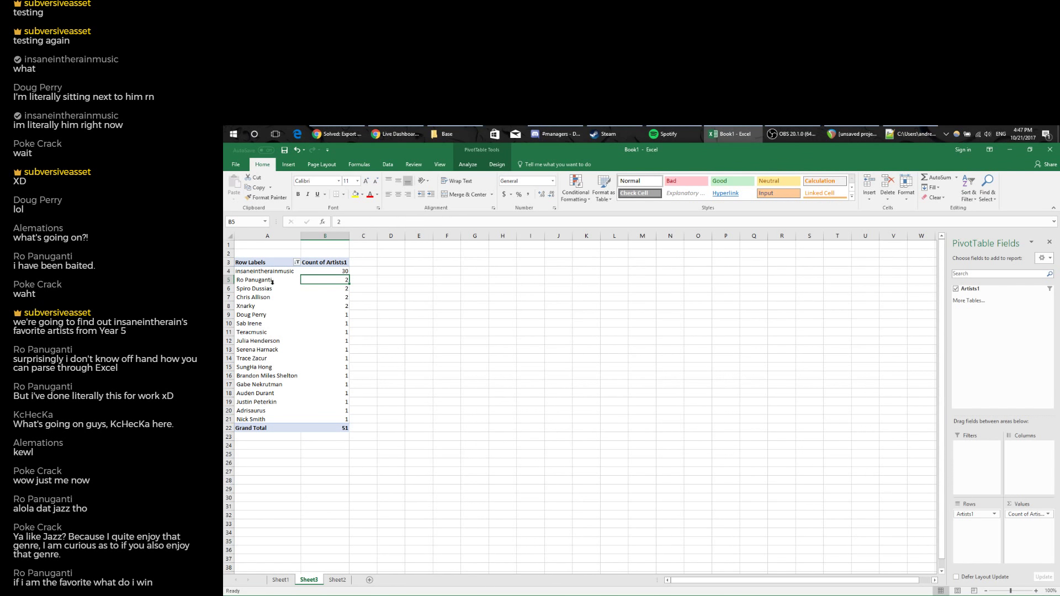
left_click(251, 288)
left_click(251, 297)
left_click(249, 306)
left_click(252, 289)
left_click(252, 299)
left_click(253, 307)
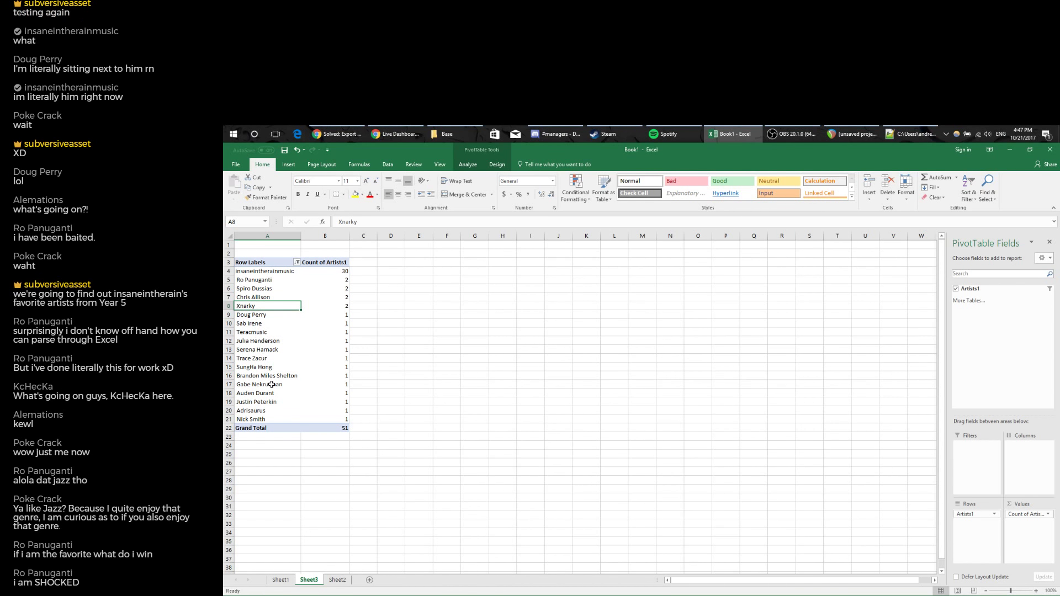
left_click_drag(253, 314, 258, 416)
left_click(275, 443)
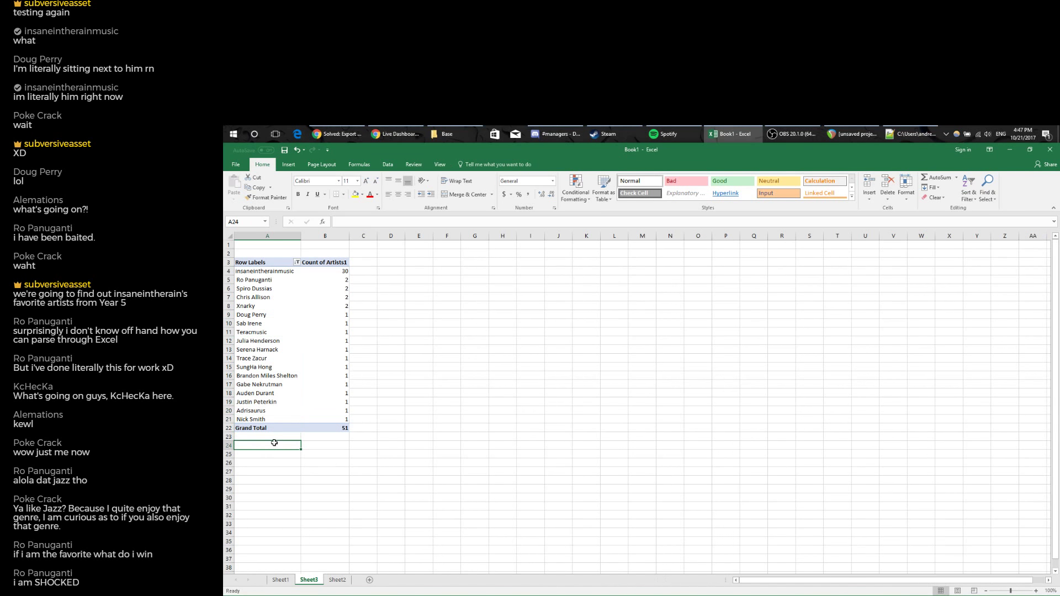
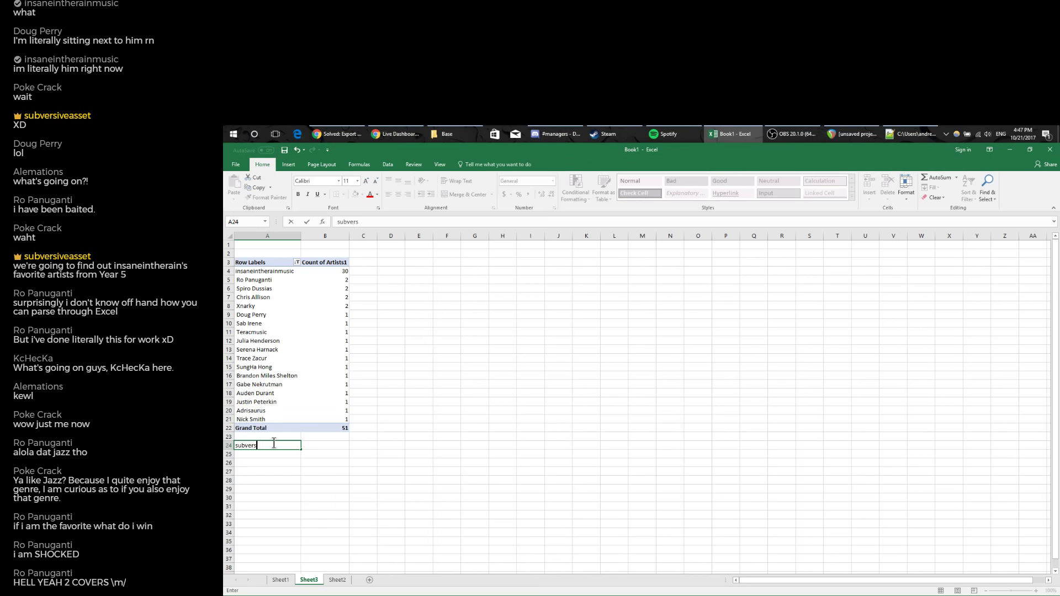
key("Tab")
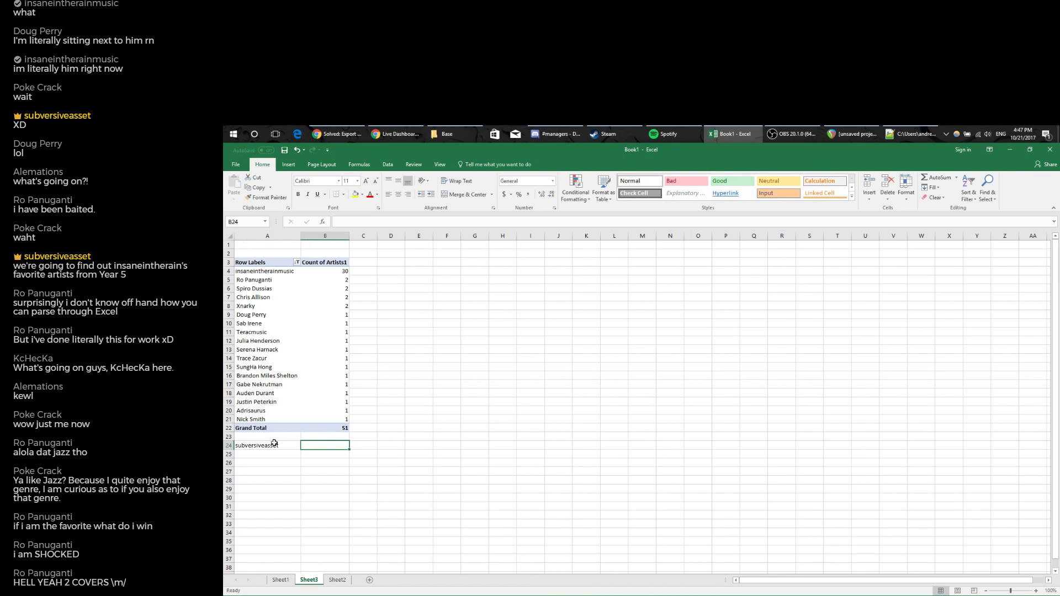
key("Return")
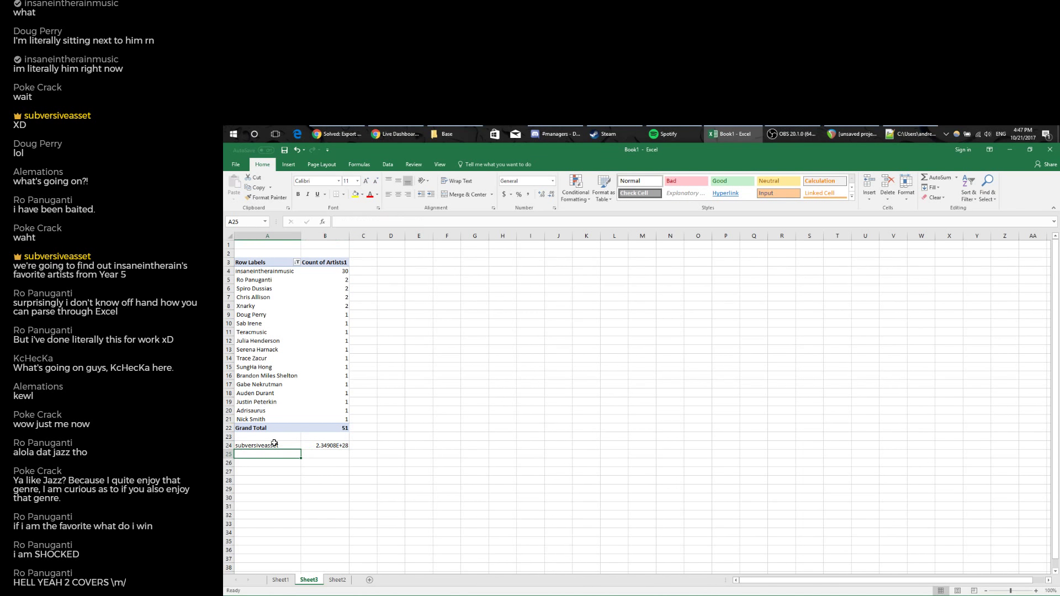
left_click(325, 444)
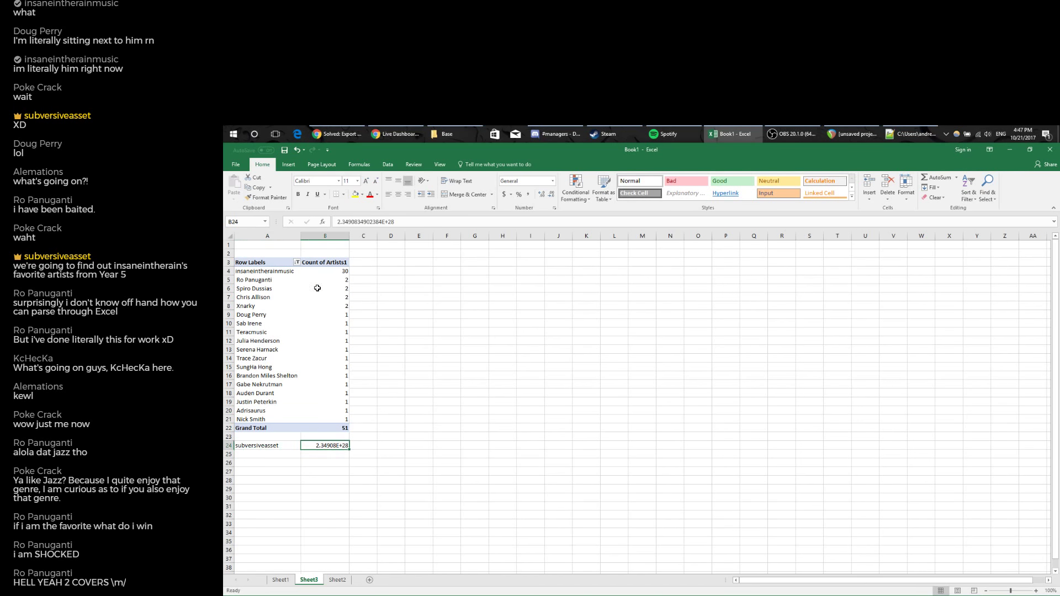
left_click(395, 134)
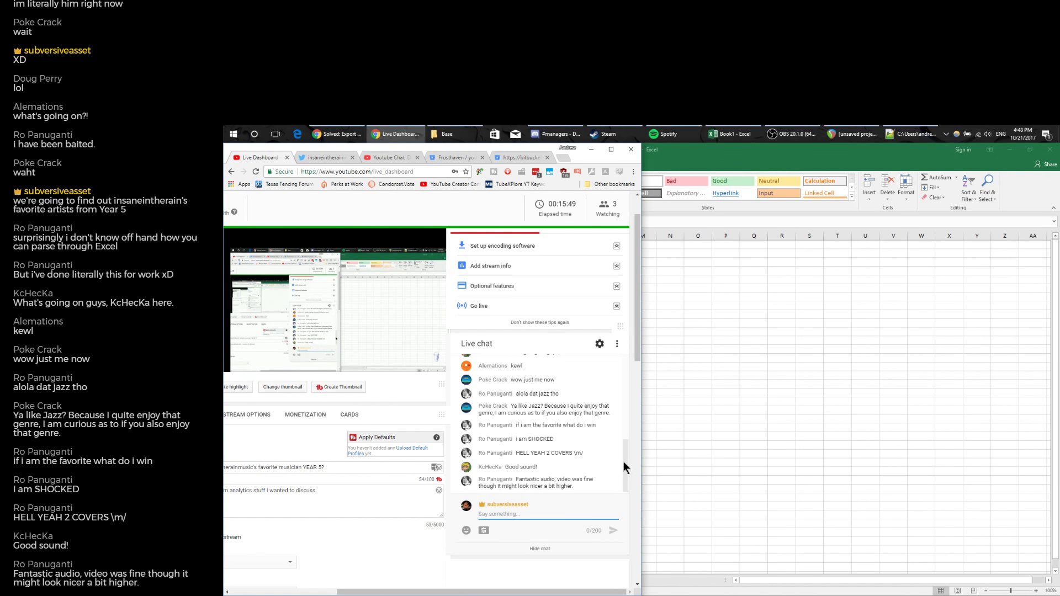
In REAPER, inspect the Master track's Voxengo Recorder effect, close it, and return to the YouTube dashboard.
left_click(869, 131)
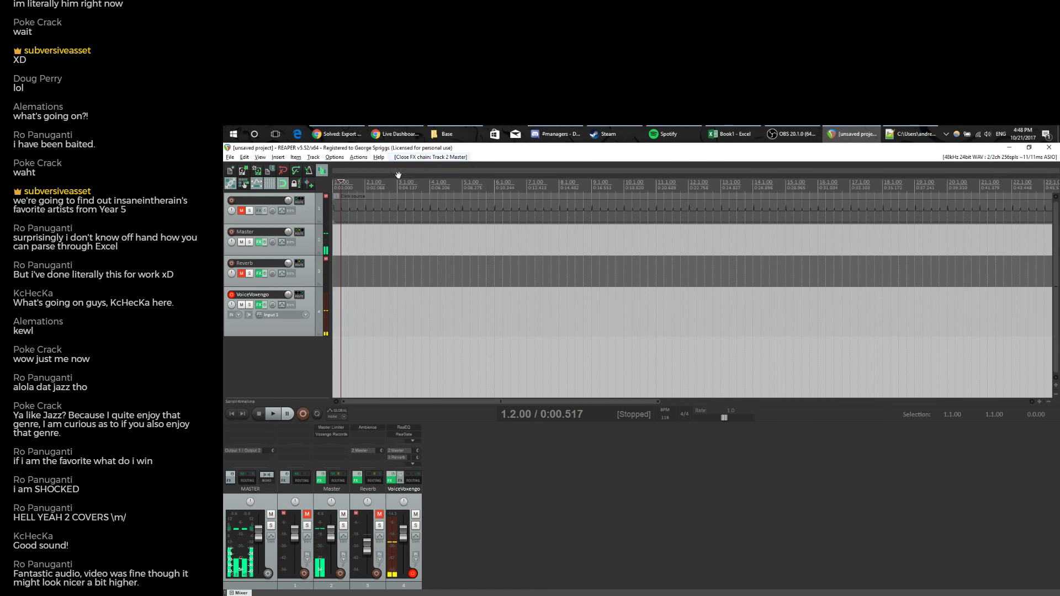
left_click(263, 245)
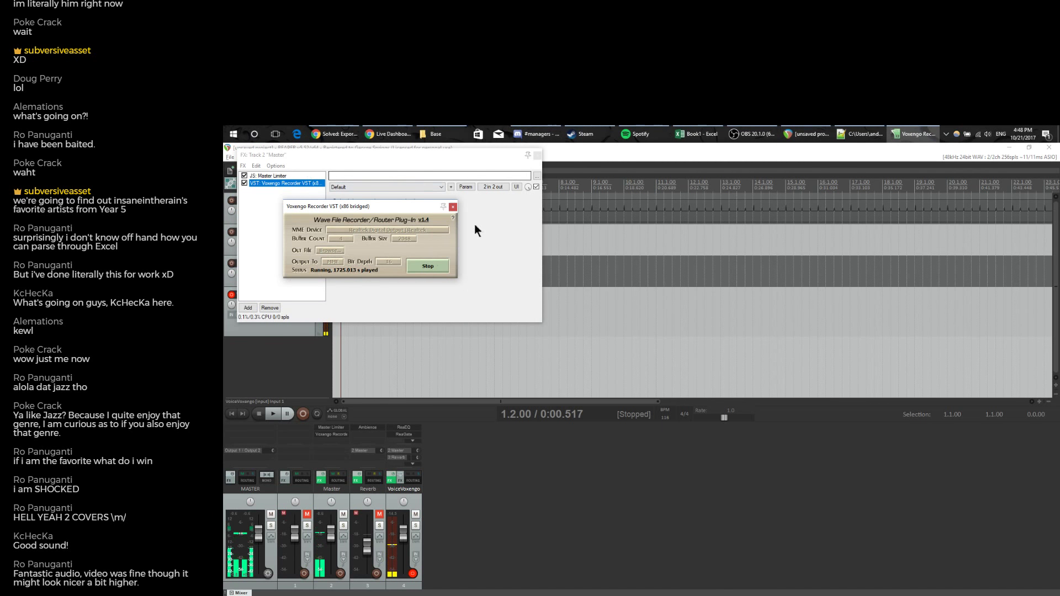
left_click(453, 207)
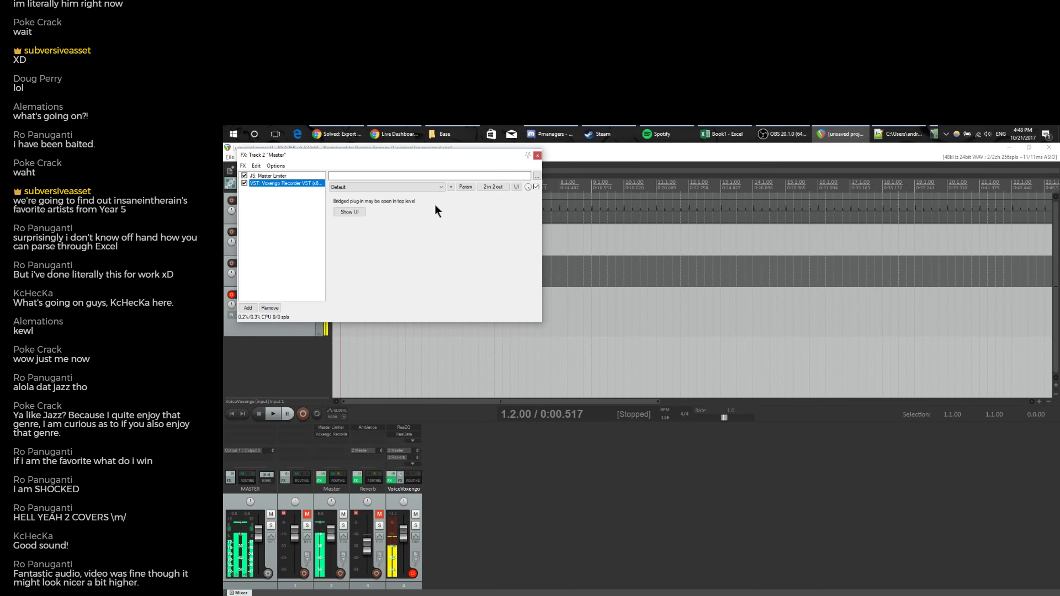
left_click(406, 134)
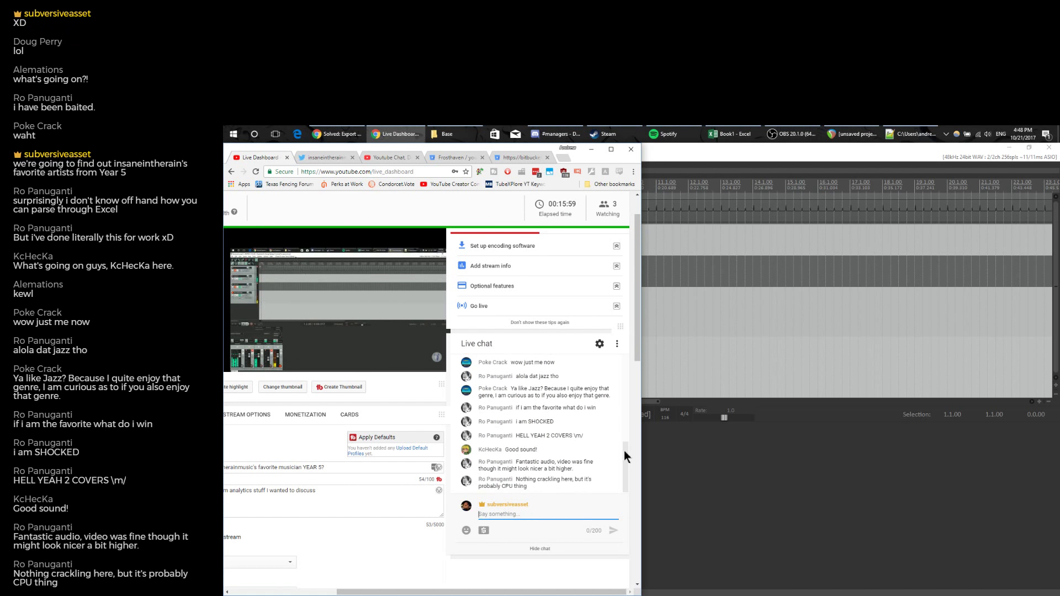
Review earlier live chat messages, then bring OBS Studio up beside the YouTube dashboard.
mouse_move(621, 445)
left_mouse_down()
mouse_move(624, 362)
mouse_move(627, 459)
left_mouse_up()
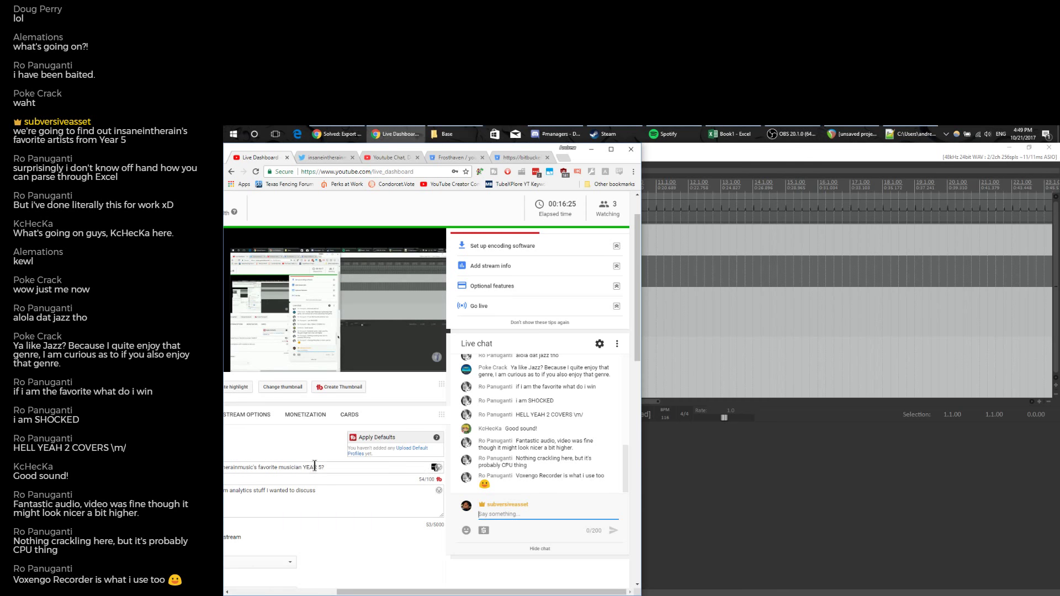
left_click(792, 134)
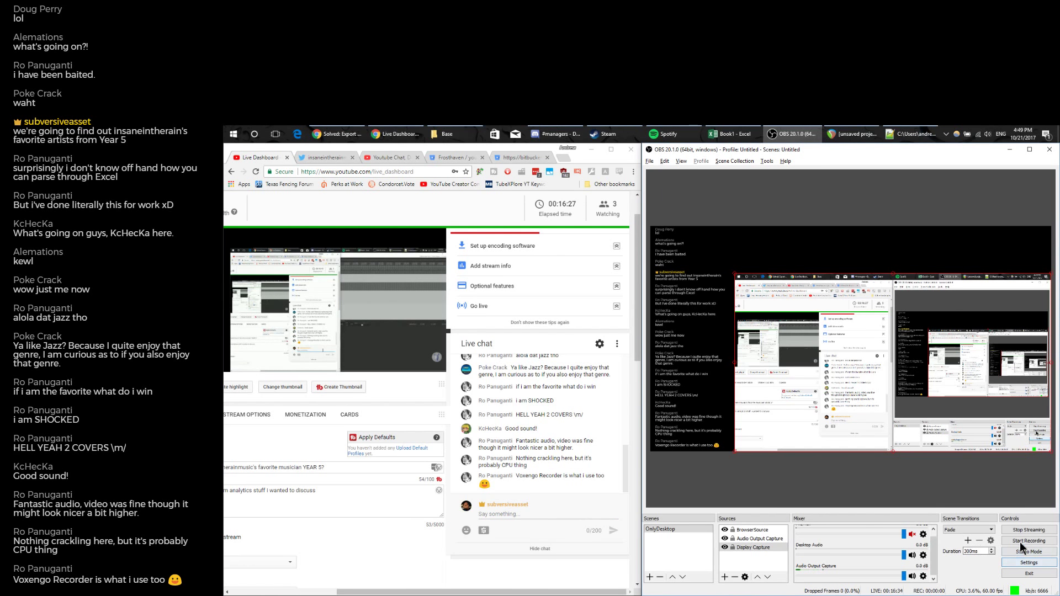